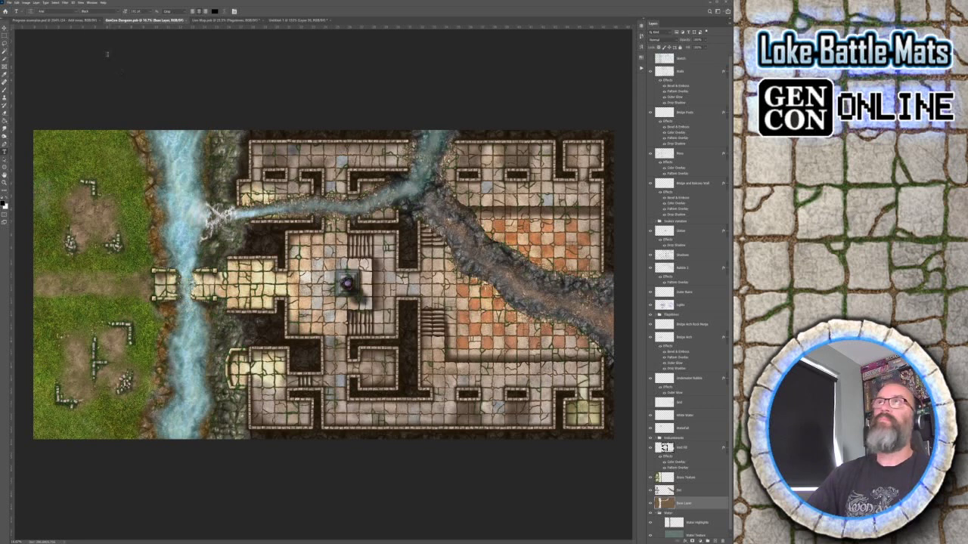
Step: Look through the open progress examples, finished GenCon Dungeon and Live Map documents, then return to the progress examples
{"action": "left_click", "coordinate": [68, 21]}
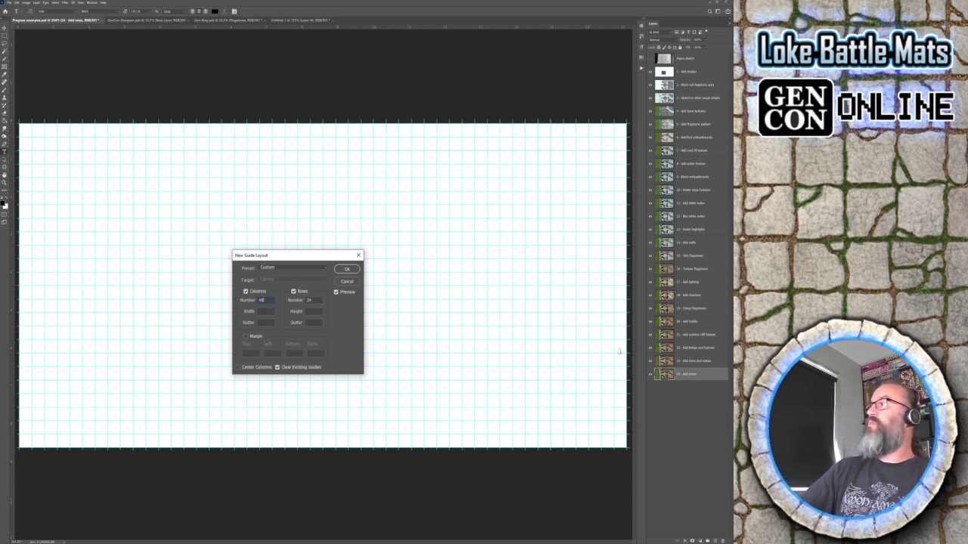
{"action": "left_click", "coordinate": [148, 20]}
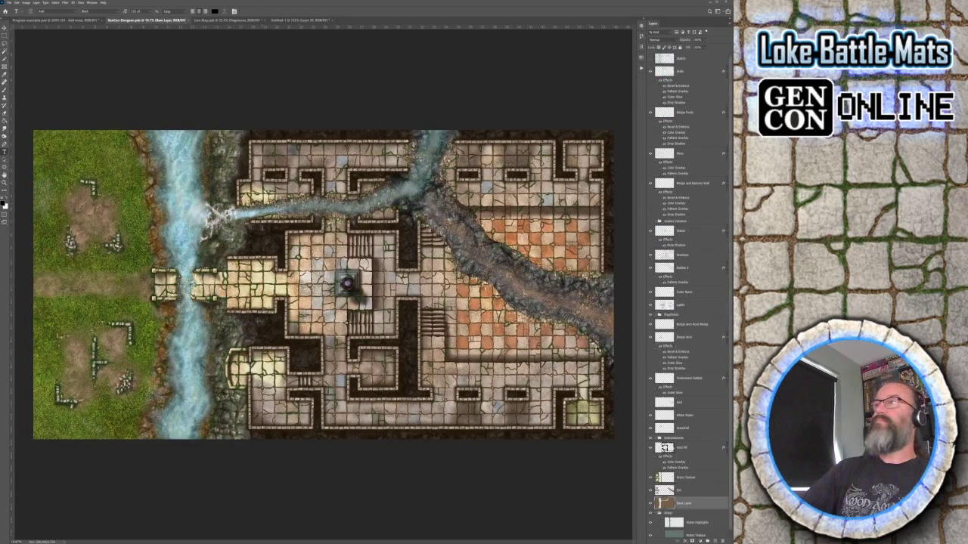
{"action": "left_click", "coordinate": [223, 20]}
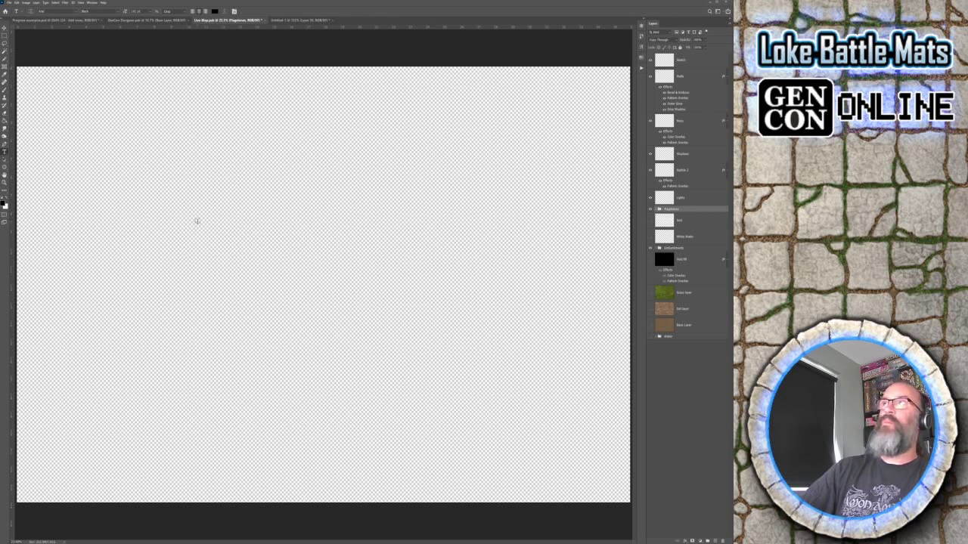
{"action": "left_click", "coordinate": [53, 19]}
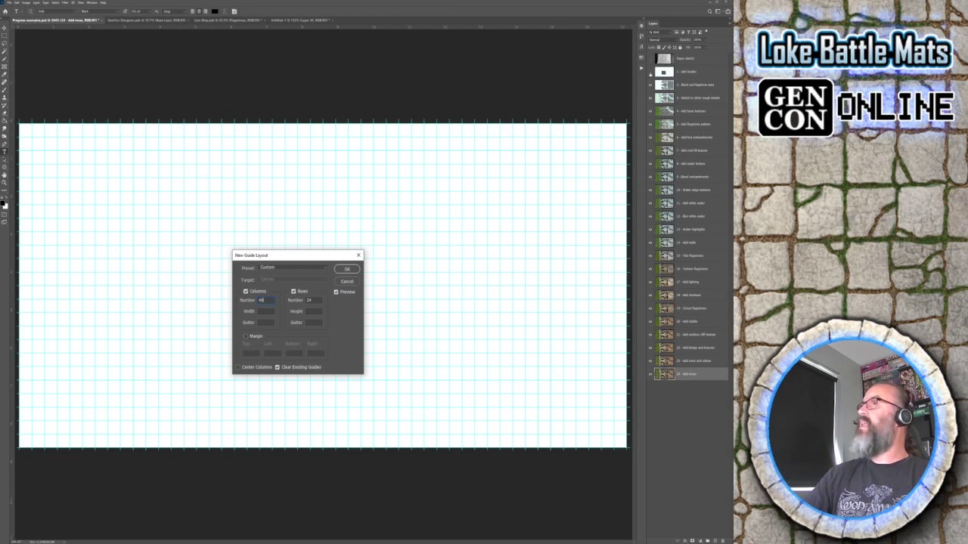
Step: Hide the guides and flagstone block-out stages, and briefly show the paper sketch to compare it with the rough digital sketch
{"action": "key", "text": "Return"}
{"action": "left_click", "coordinate": [688, 85]}
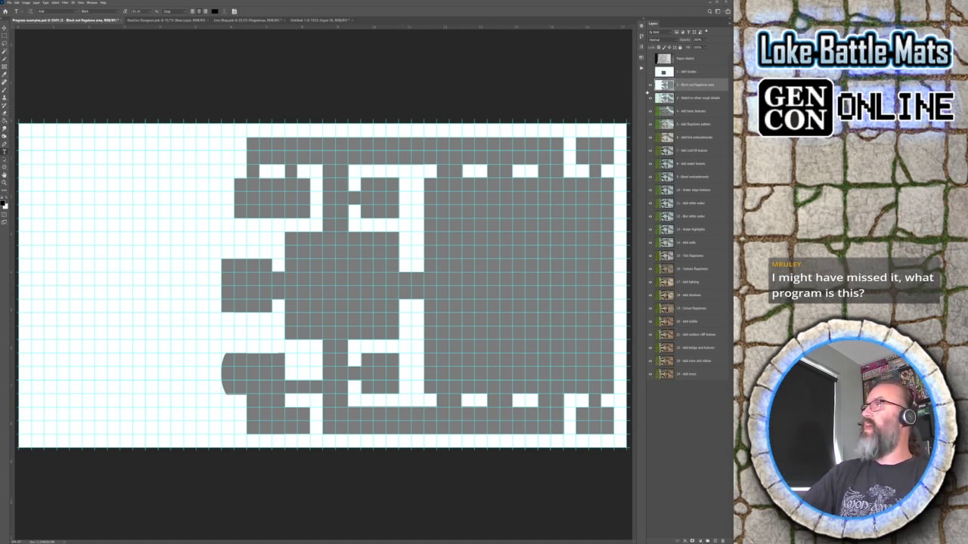
{"action": "left_click", "coordinate": [650, 85]}
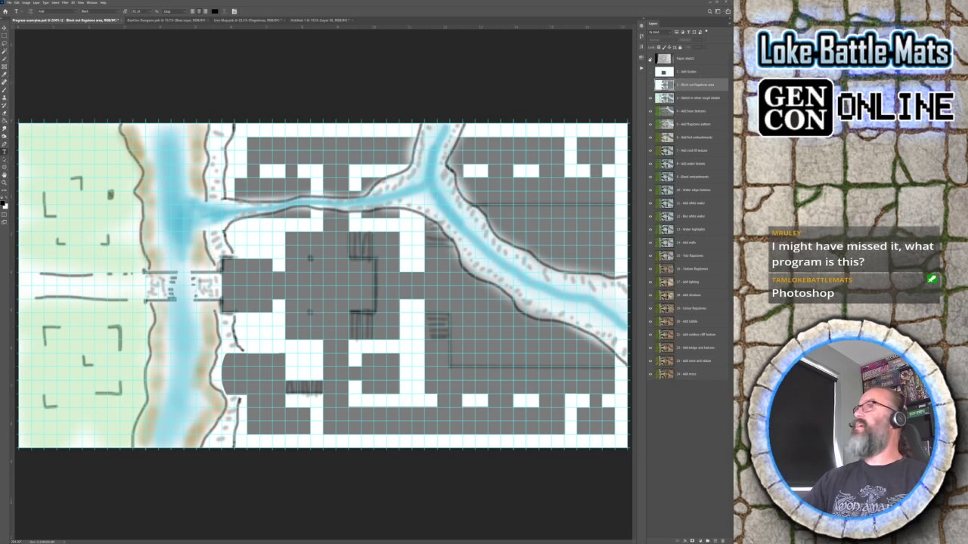
{"action": "left_click", "coordinate": [650, 58]}
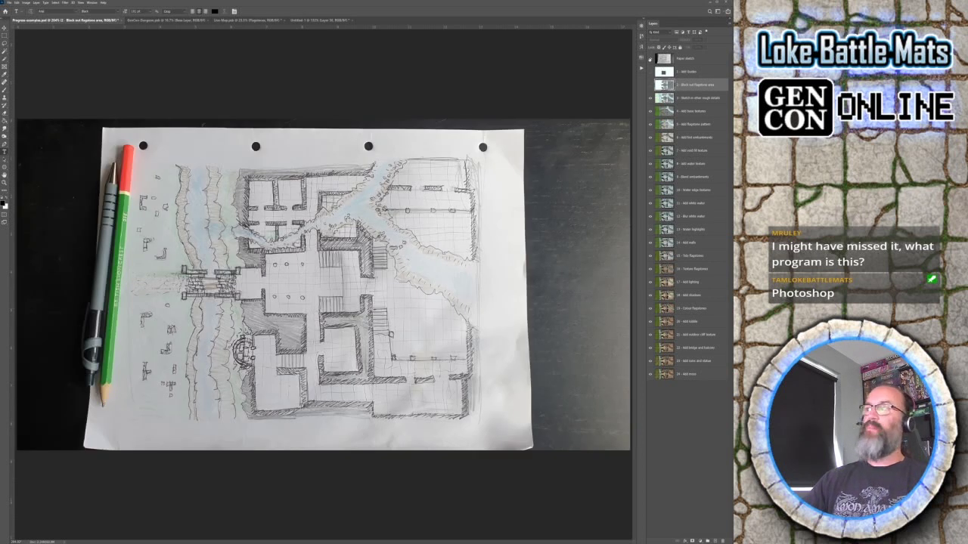
{"action": "left_click", "coordinate": [649, 59]}
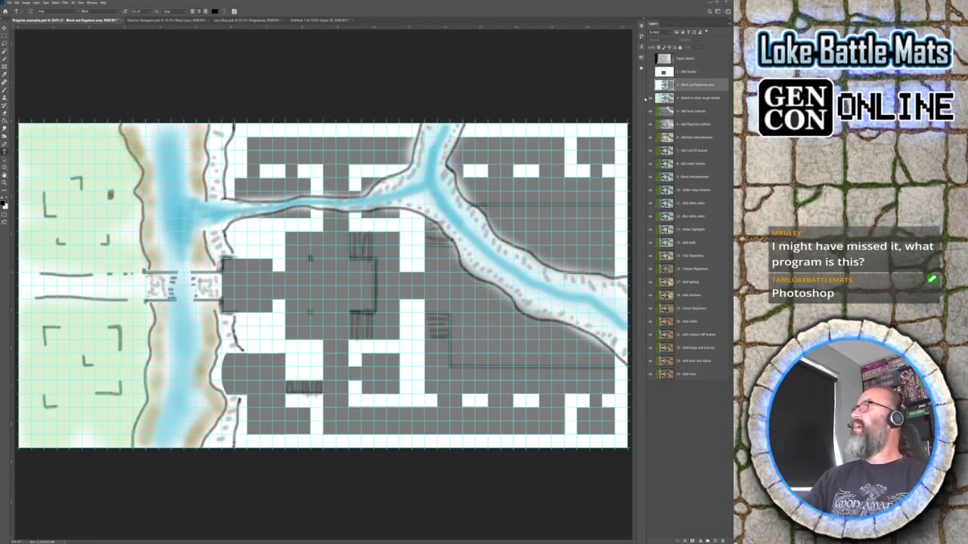
Step: Hide stage layers 3 to 7 one by one to review the base textures, flagstone pattern, embankments and void fill
{"action": "left_click", "coordinate": [650, 99]}
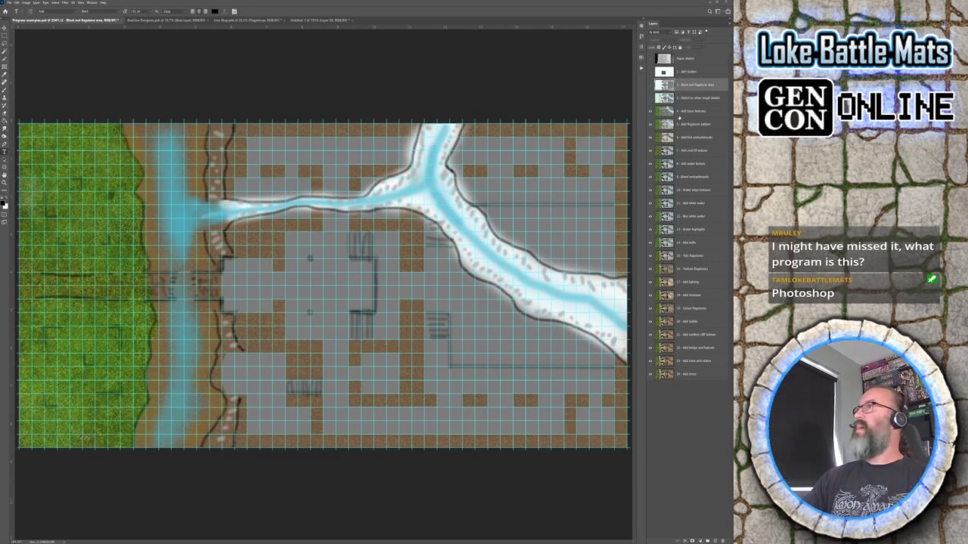
{"action": "left_click", "coordinate": [650, 112]}
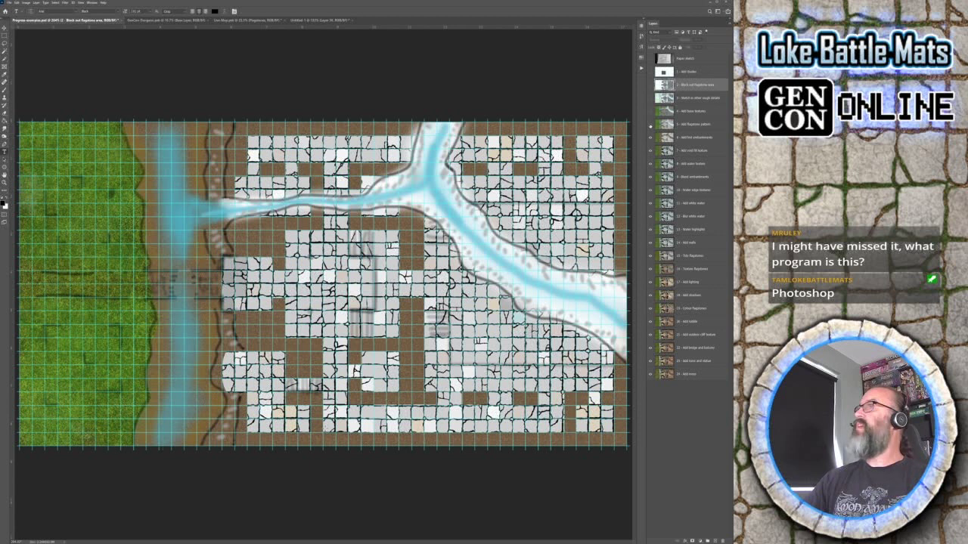
{"action": "left_click_drag", "start_coordinate": [649, 127], "coordinate": [649, 152]}
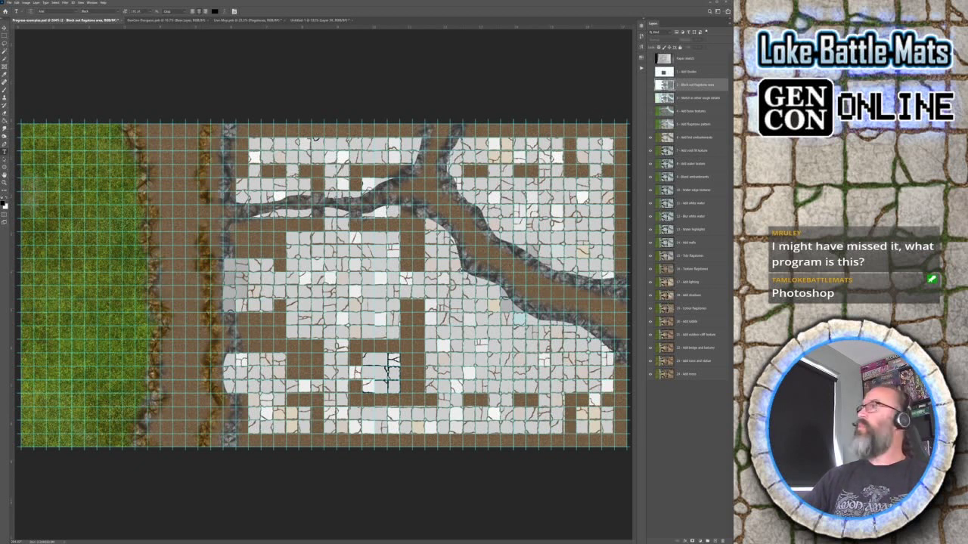
{"action": "left_click", "coordinate": [650, 138]}
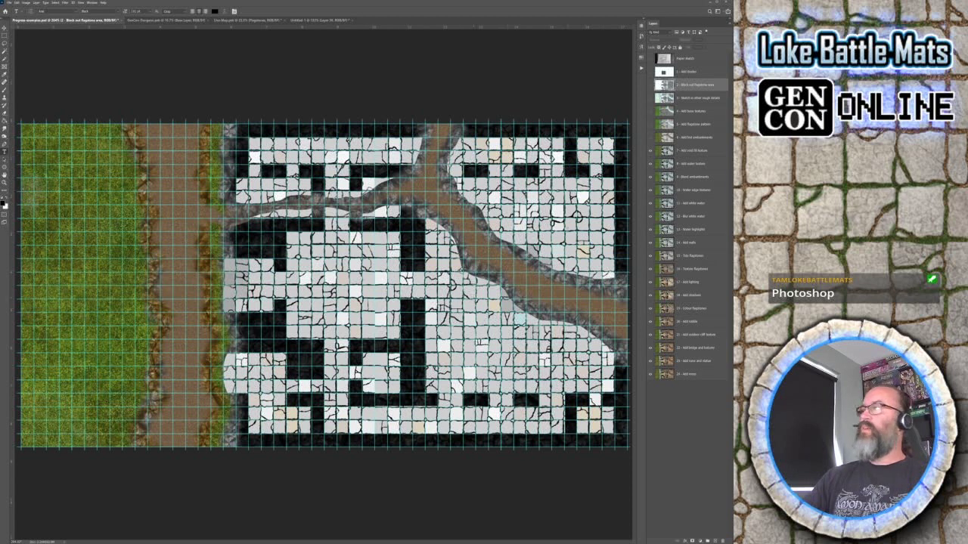
{"action": "left_click", "coordinate": [650, 152]}
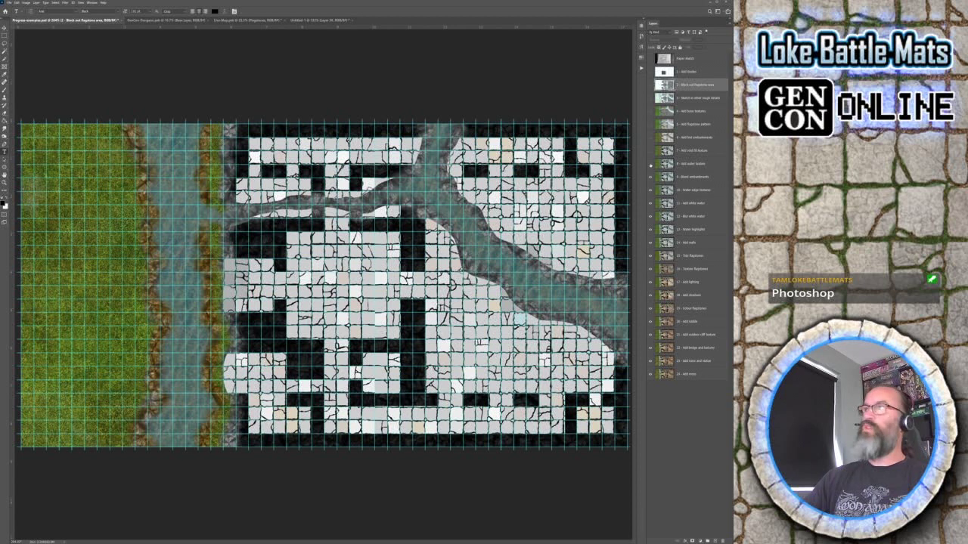
Step: Hide stage layers 8 to 13 one by one to review the water, embankment blending, white water and highlight stages
{"action": "left_click", "coordinate": [650, 165]}
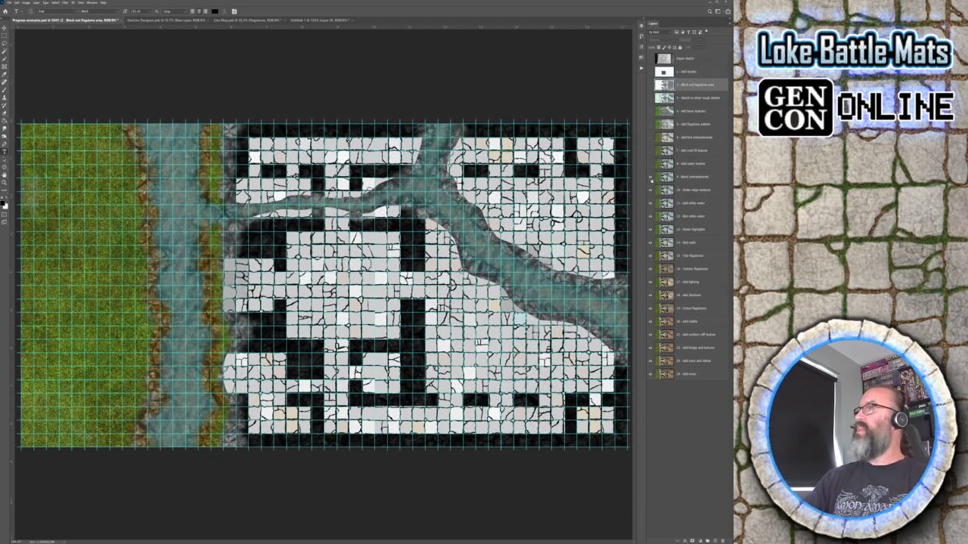
{"action": "left_click", "coordinate": [651, 185]}
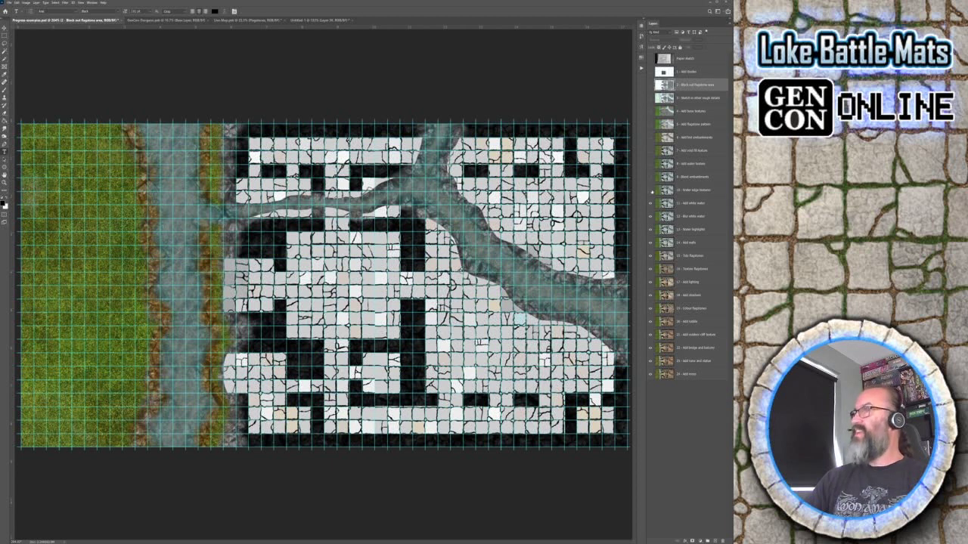
{"action": "left_click", "coordinate": [651, 191]}
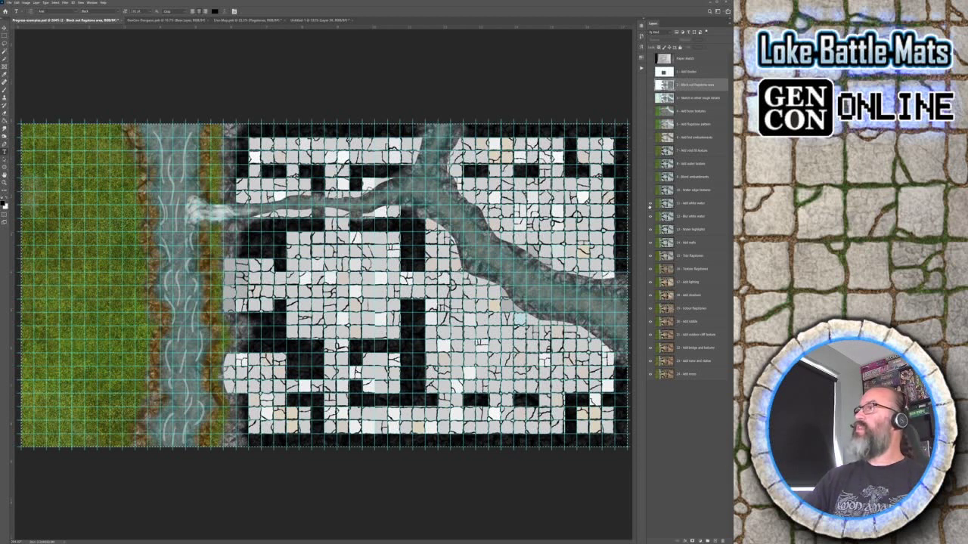
{"action": "left_click", "coordinate": [650, 216]}
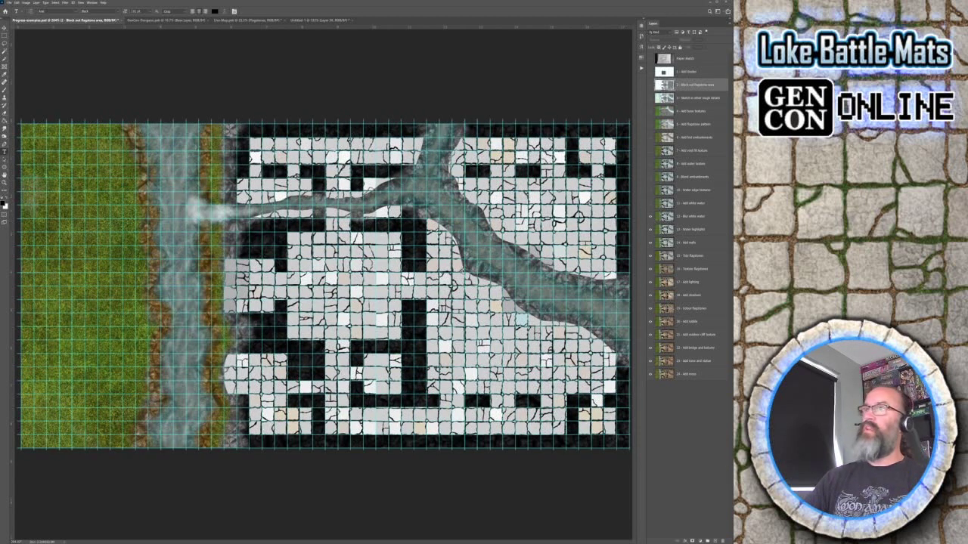
{"action": "left_click", "coordinate": [650, 217]}
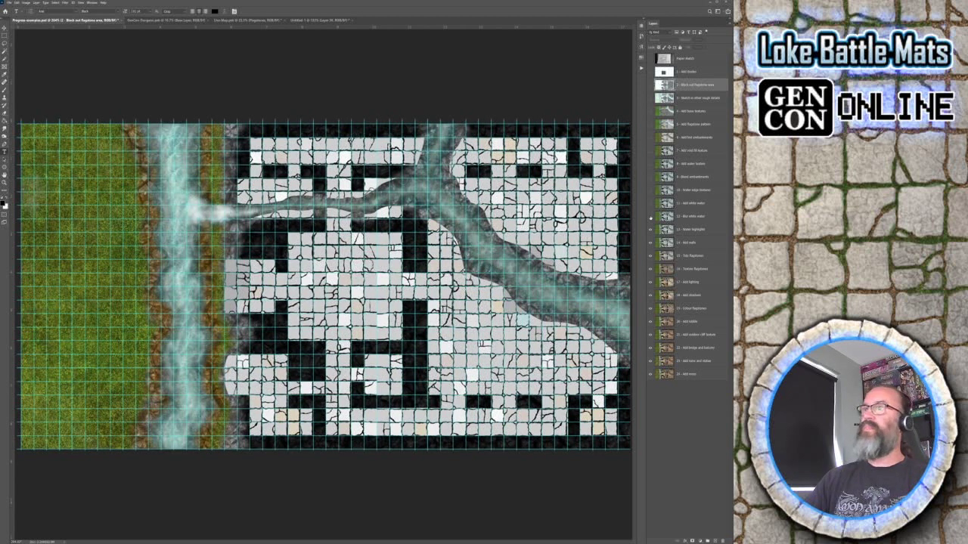
{"action": "left_click", "coordinate": [649, 231]}
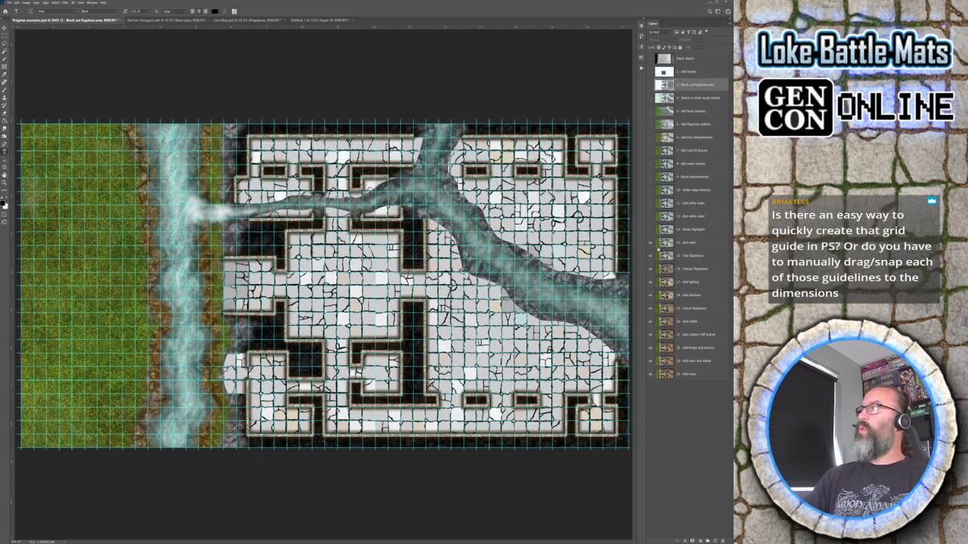
Step: Hide stage layers 14 to 18 to review the walls, flagstone tidying and texturing, lighting, shadows and coloured flagstones
{"action": "left_click", "coordinate": [651, 246]}
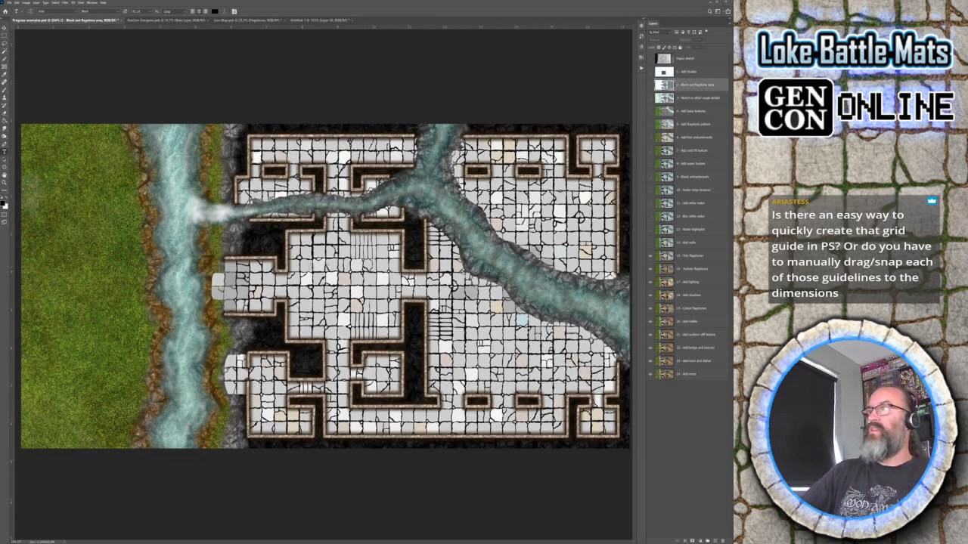
{"action": "left_click", "coordinate": [650, 244]}
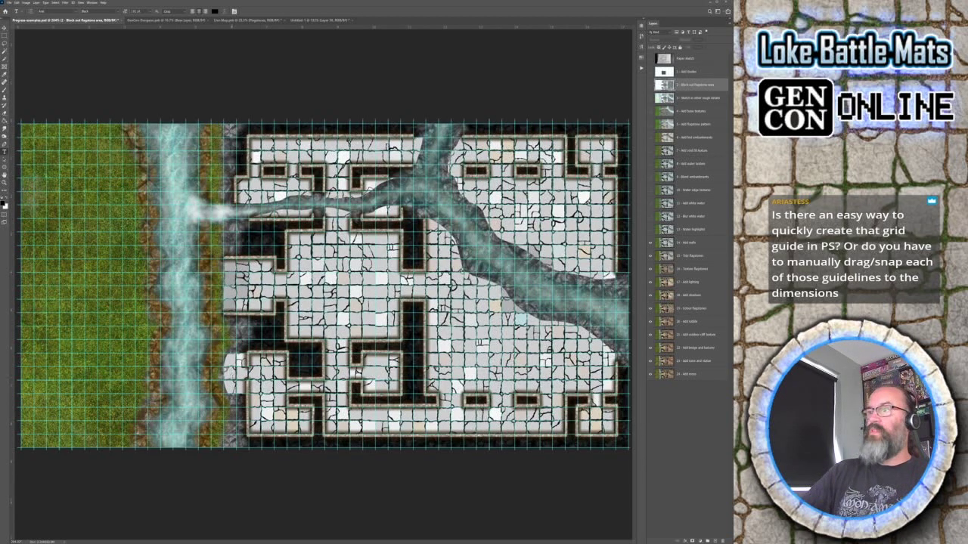
{"action": "left_click", "coordinate": [650, 256]}
{"action": "left_click", "coordinate": [649, 268]}
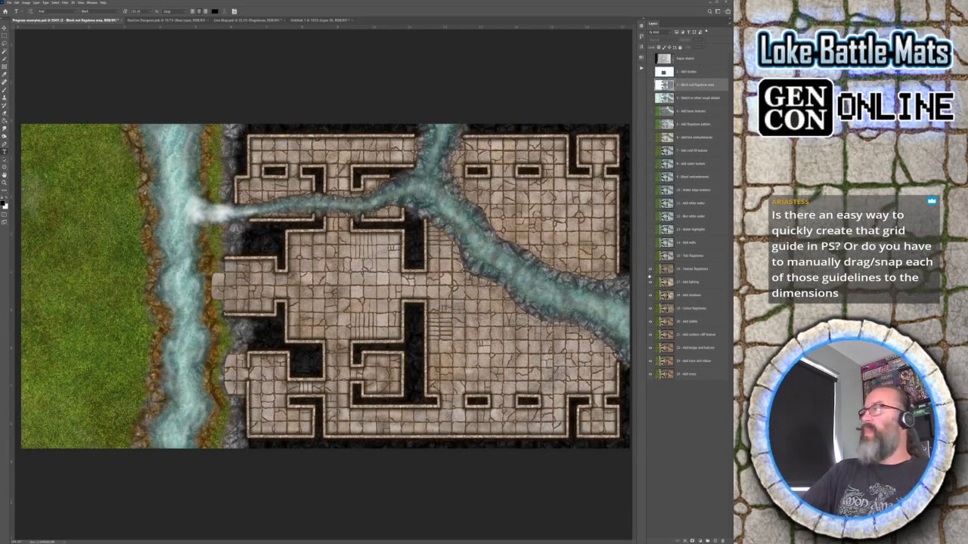
{"action": "left_click", "coordinate": [650, 281]}
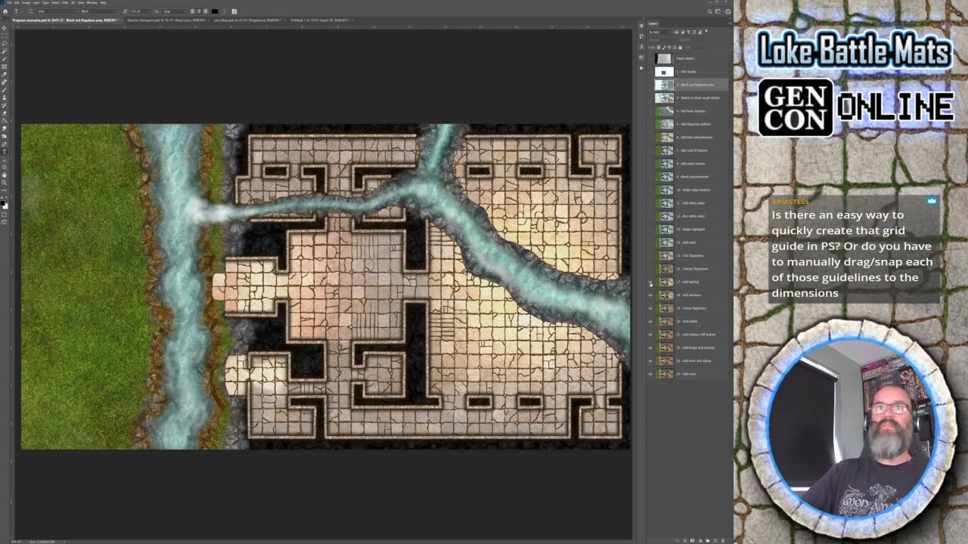
{"action": "left_click", "coordinate": [650, 294]}
{"action": "left_click", "coordinate": [650, 305]}
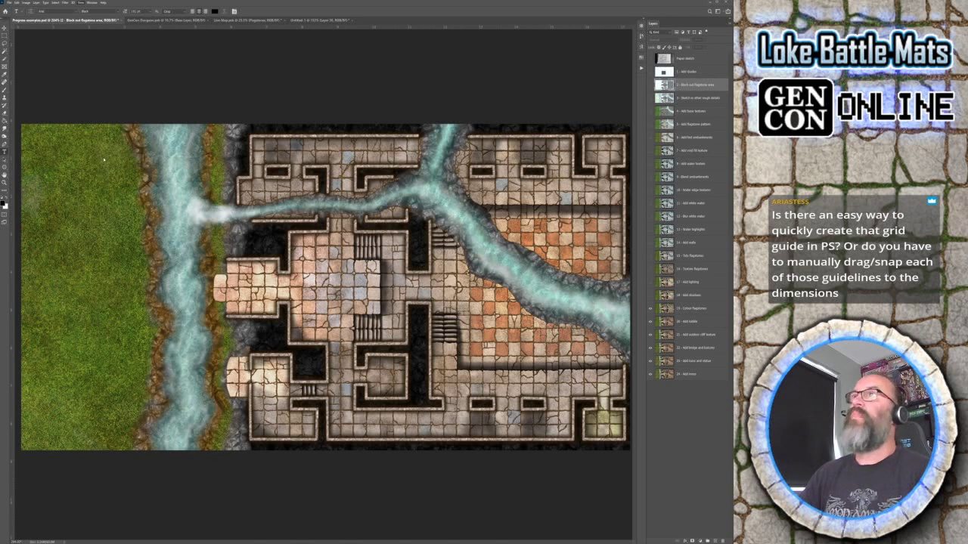
Step: Switch to the Live Map document and make the brown dirt texture layer visible
{"action": "key", "text": "ctrl+Tab"}
{"action": "key", "text": "ctrl+Tab"}
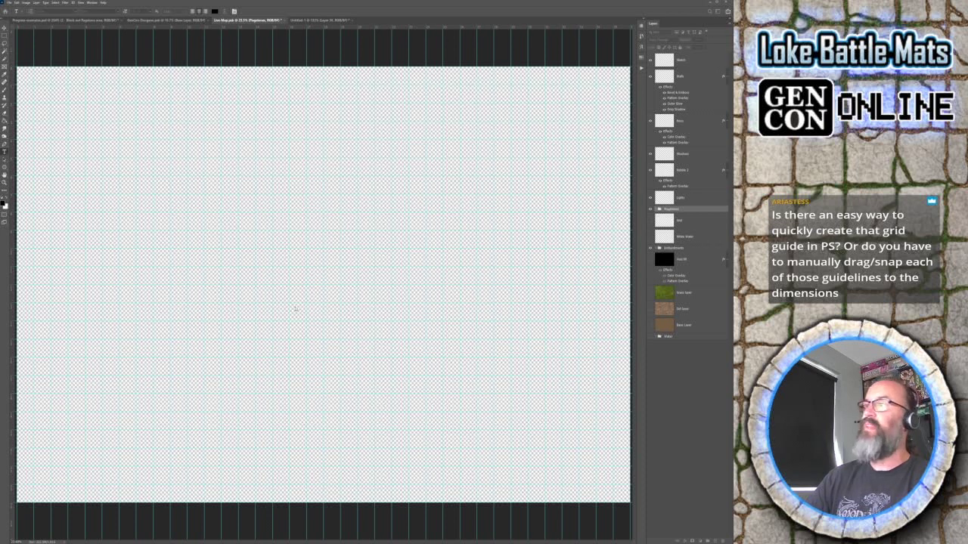
{"action": "left_click", "coordinate": [661, 328]}
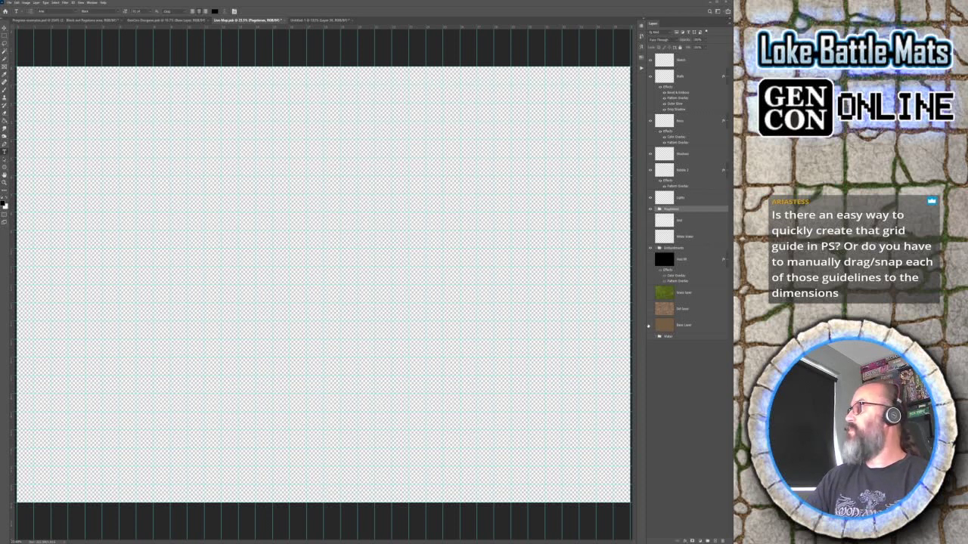
{"action": "left_click", "coordinate": [650, 308]}
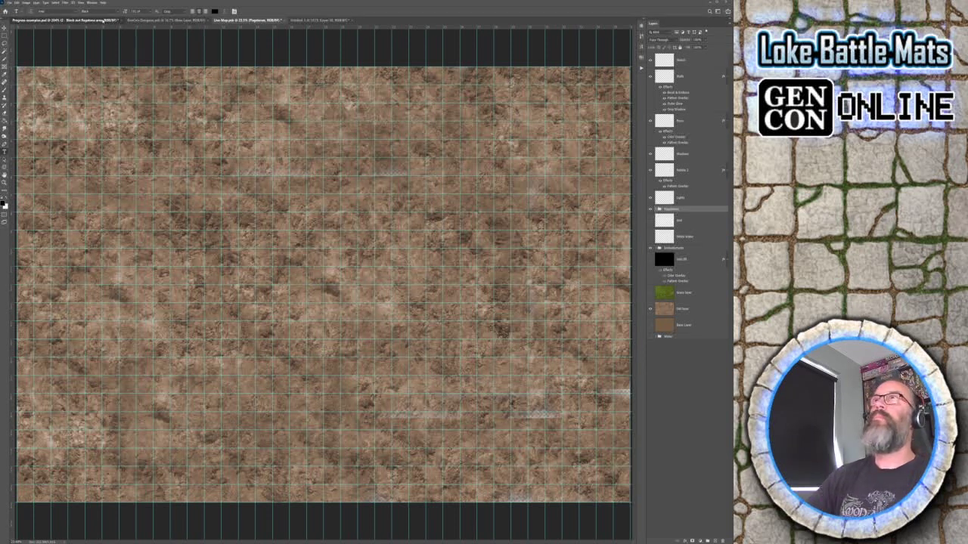
Step: In the progress examples, hide stage layers 19 to 23 to review the rubble, outdoor cliff, bridge, ruins and moss stages
{"action": "left_click", "coordinate": [68, 20]}
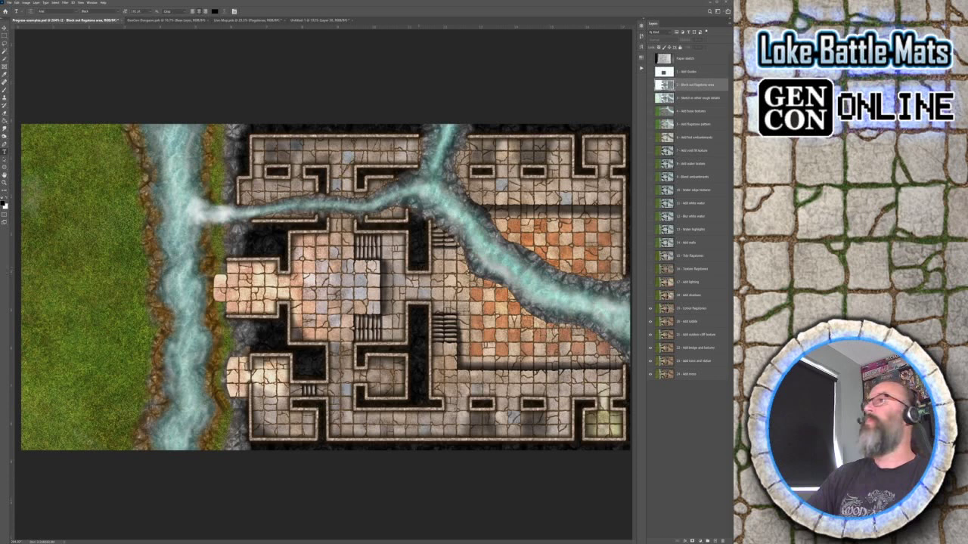
{"action": "left_click", "coordinate": [650, 310]}
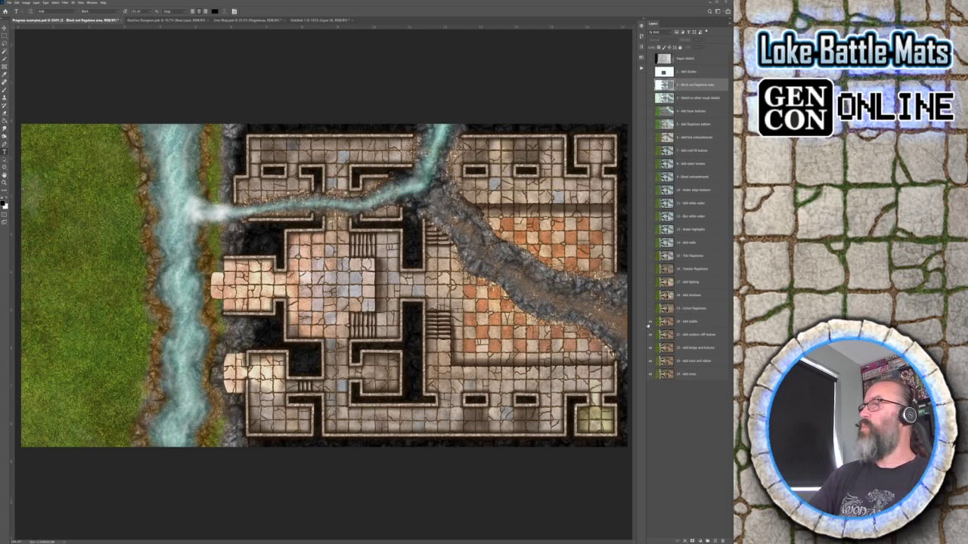
{"action": "left_click", "coordinate": [650, 322]}
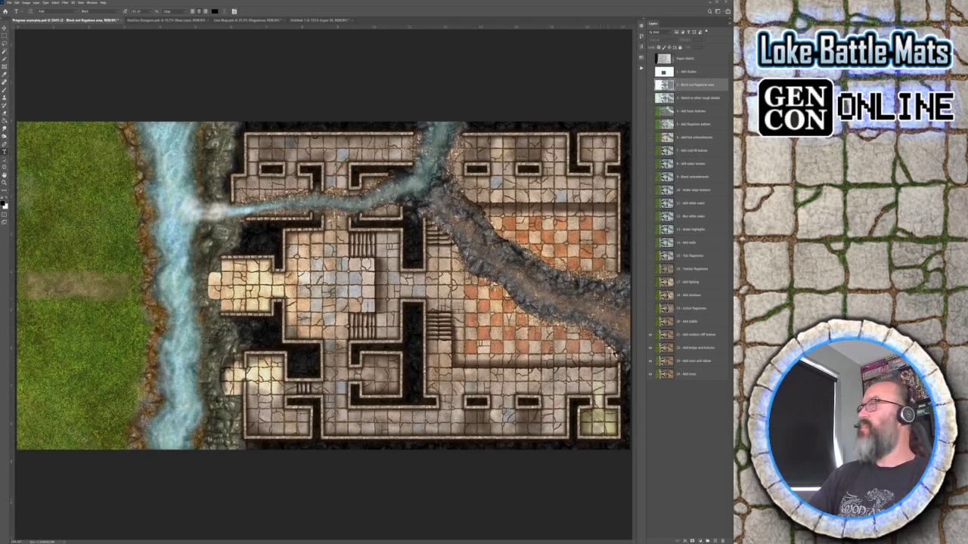
{"action": "left_click", "coordinate": [650, 335]}
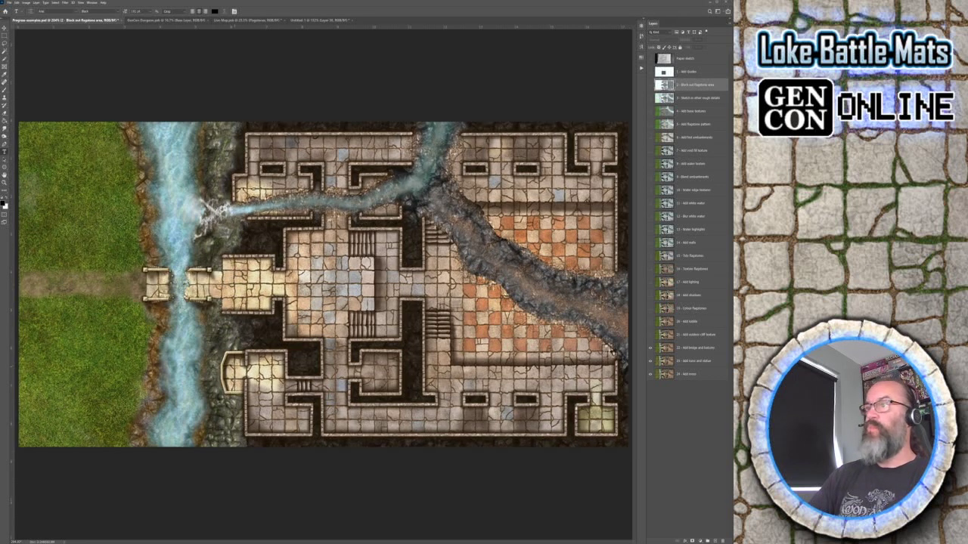
{"action": "left_click", "coordinate": [650, 349]}
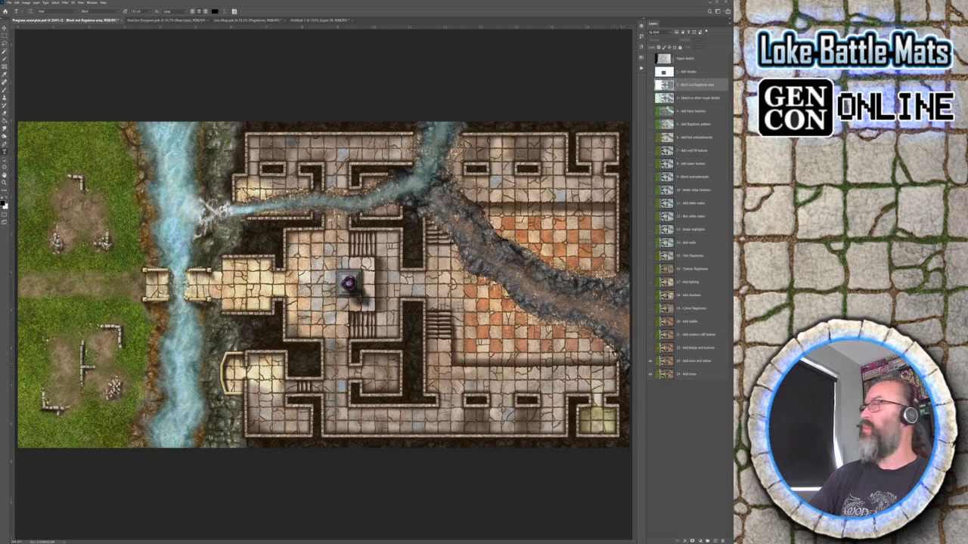
{"action": "left_click", "coordinate": [650, 362]}
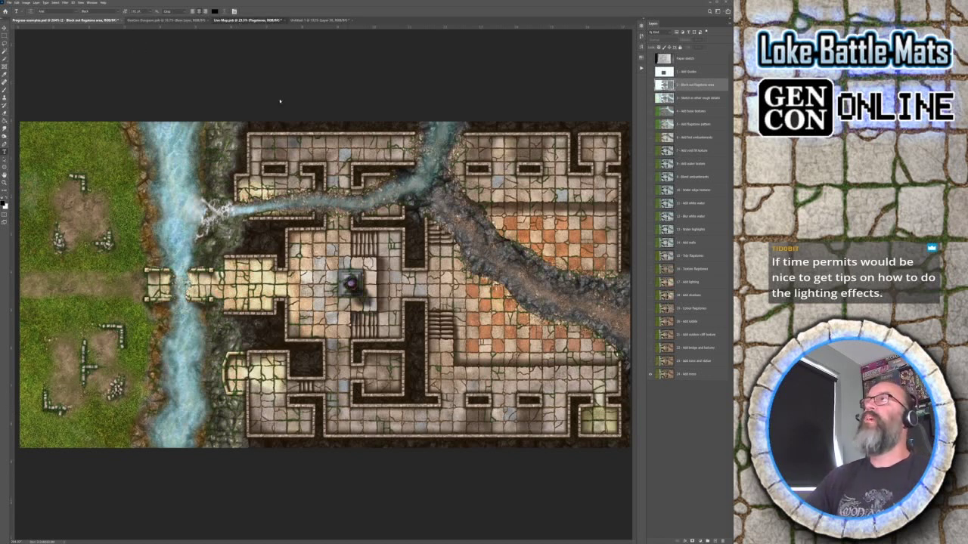
Step: Return to the Live Map document and select the Sketch layer
{"action": "left_click", "coordinate": [219, 21]}
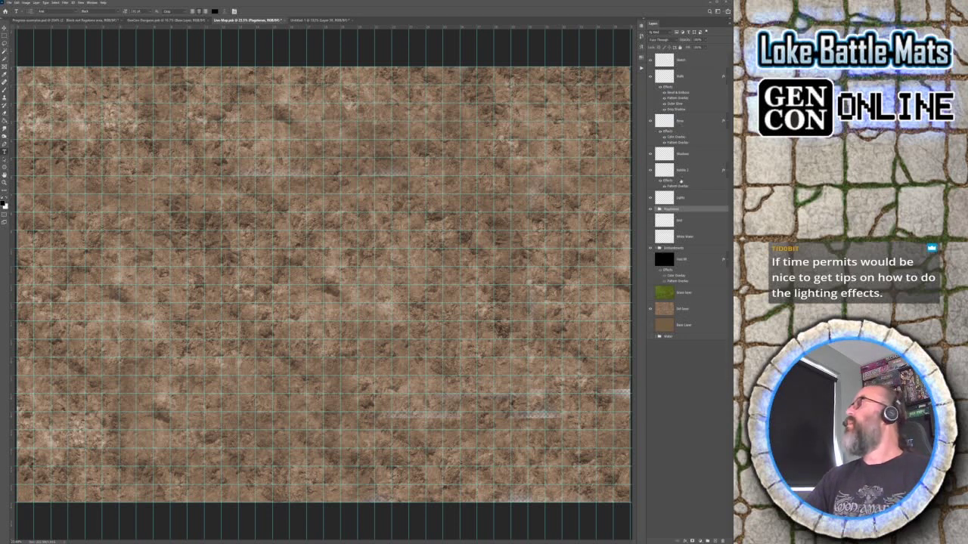
{"action": "left_click", "coordinate": [681, 60]}
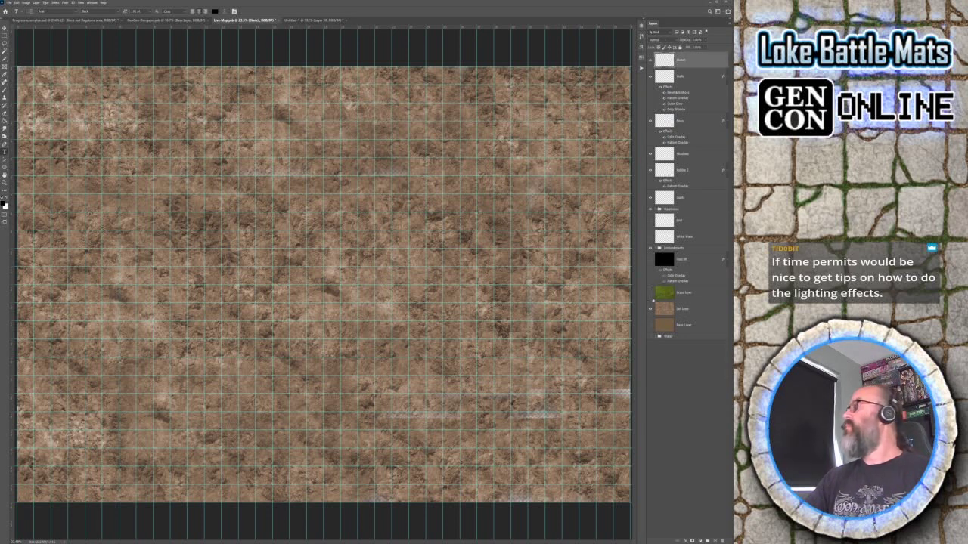
Step: Add a new layer beneath the Water group, fill it with white, and hide the dirt texture layer
{"action": "left_click", "coordinate": [691, 337]}
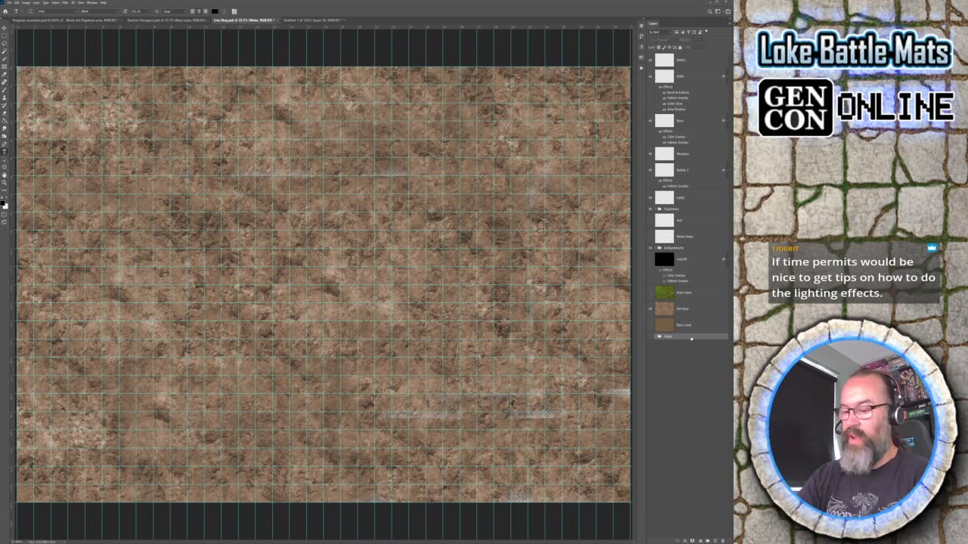
{"action": "key", "text": "ctrl+shift+alt+n"}
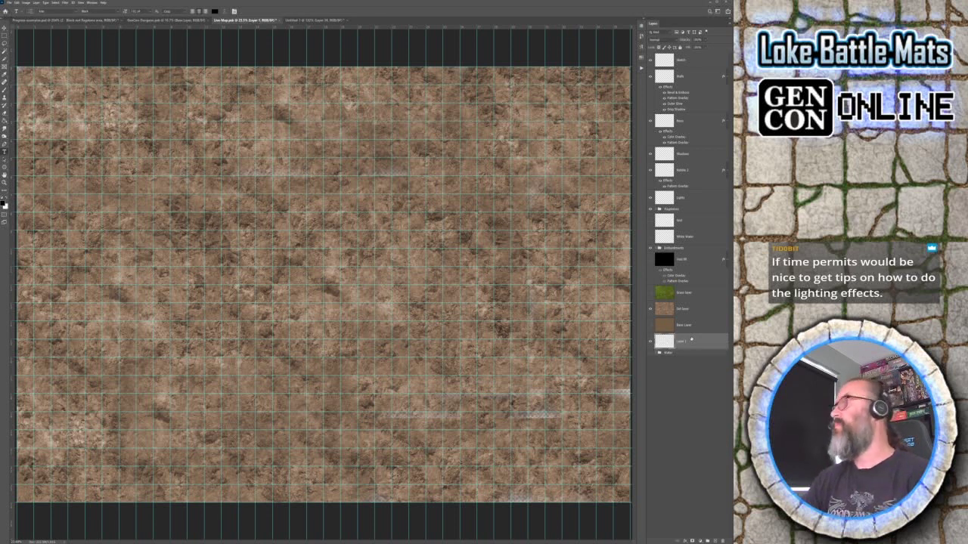
{"action": "left_click_drag", "start_coordinate": [692, 345], "coordinate": [654, 386]}
{"action": "key", "text": "g"}
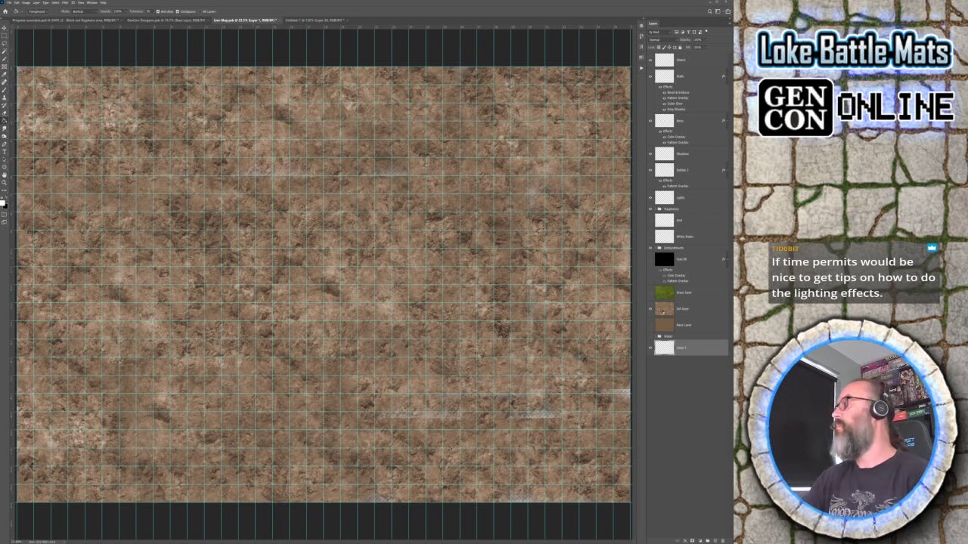
{"action": "key", "text": "alt+BackSpace"}
{"action": "left_click", "coordinate": [651, 311]}
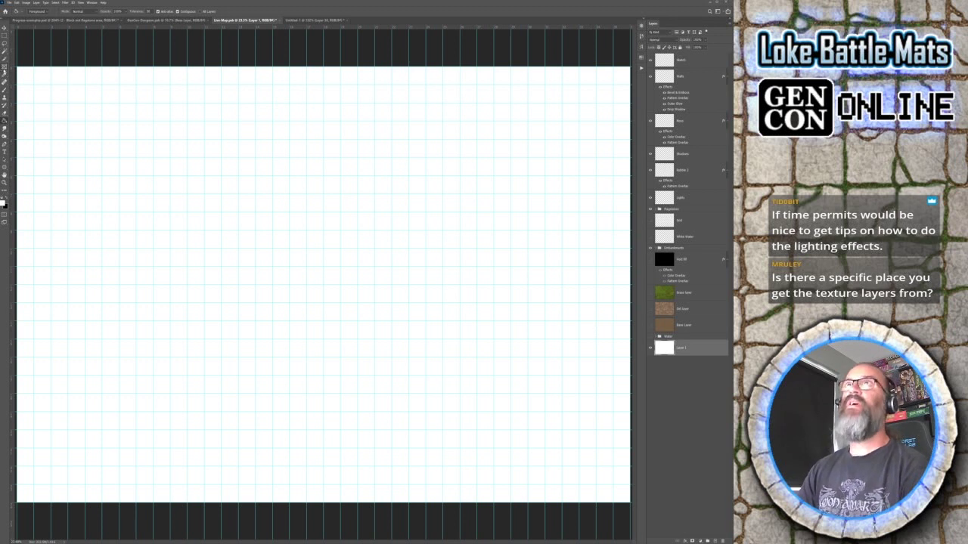
Step: Select the Sketch layer and set up a much smaller black brush for sketching
{"action": "left_click", "coordinate": [4, 90]}
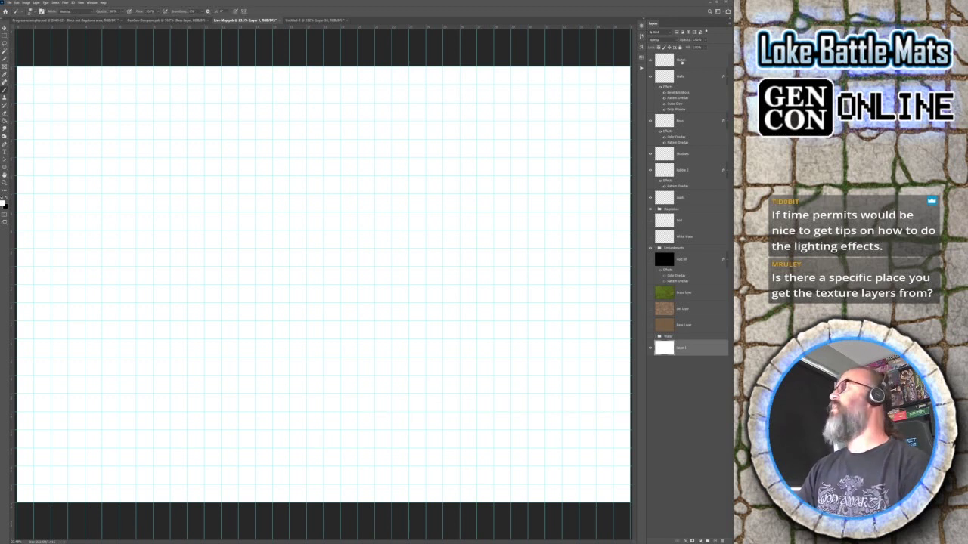
{"action": "left_click", "coordinate": [681, 63]}
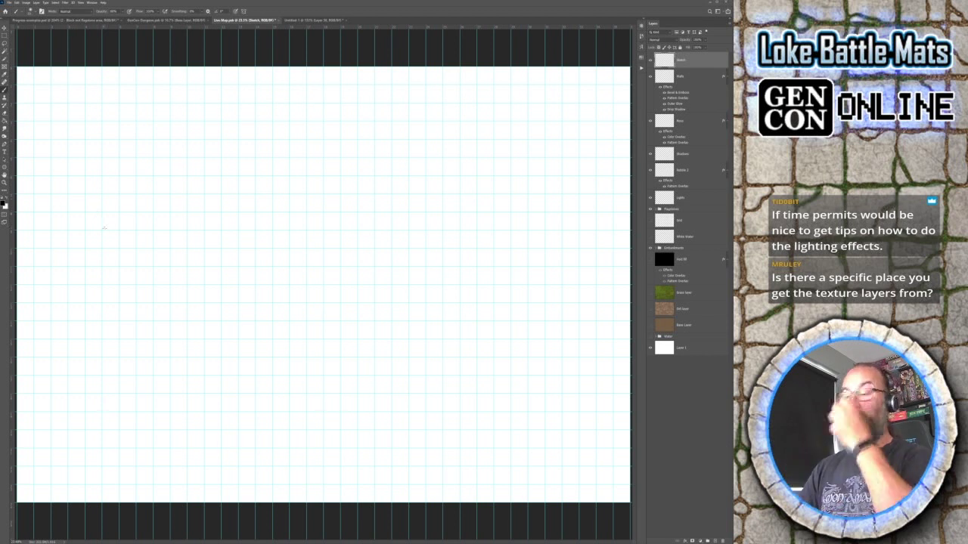
{"action": "key", "text": "bracketleft"}
{"action": "key", "text": "bracketleft"}
{"action": "key", "text": "bracketleft"}
{"action": "key", "text": "bracketleft"}
{"action": "key", "text": "bracketleft"}
{"action": "key", "text": "bracketleft"}
{"action": "key", "text": "bracketleft"}
{"action": "key", "text": "bracketleft"}
{"action": "key", "text": "bracketleft"}
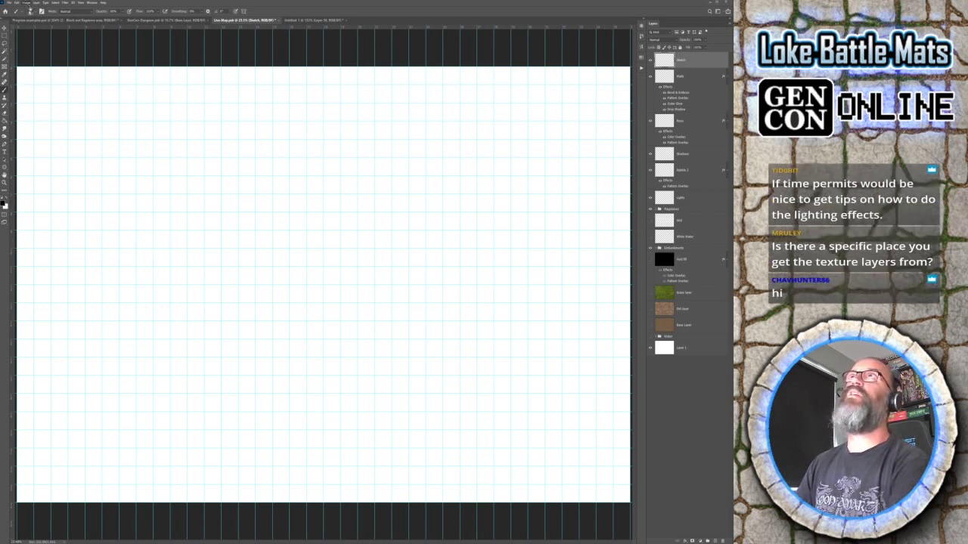
{"action": "key", "text": "h"}
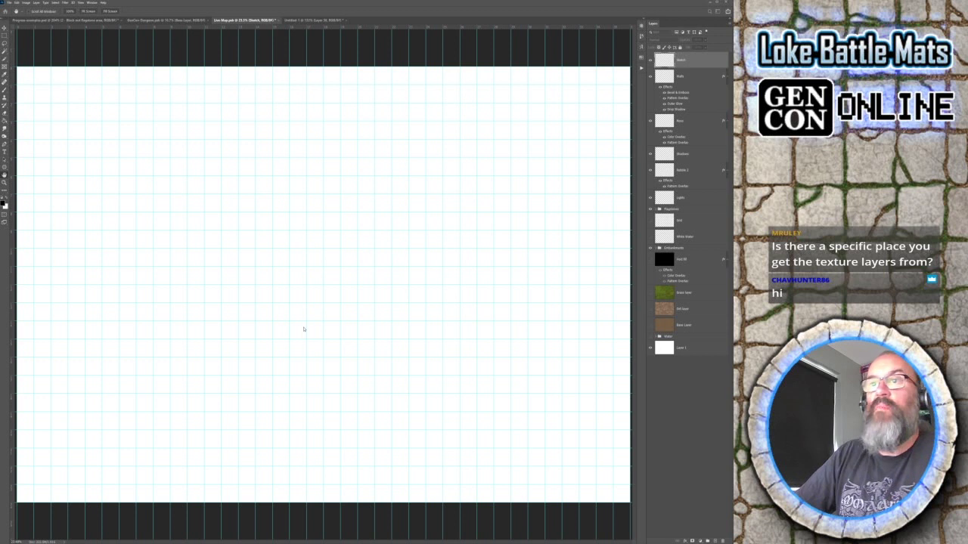
{"action": "key", "text": "b"}
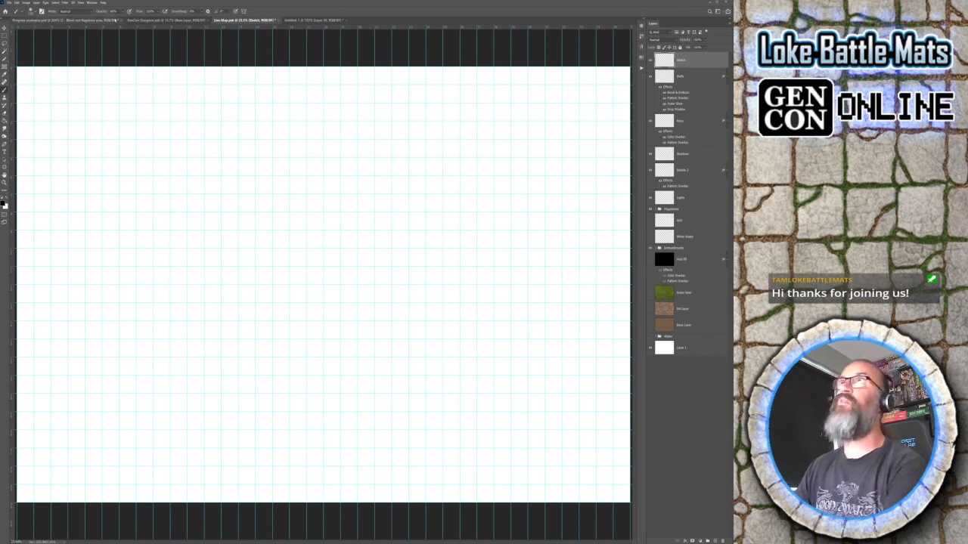
Step: Check the finished GenCon Dungeon map, return to the Live Map document, and delete and restore the Sketch layer
{"action": "left_click", "coordinate": [139, 21]}
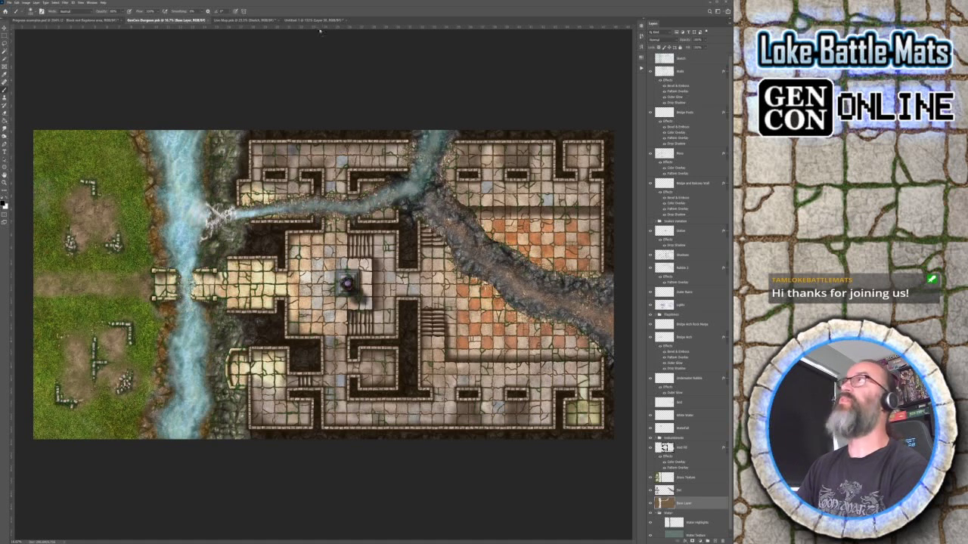
{"action": "left_click", "coordinate": [242, 20]}
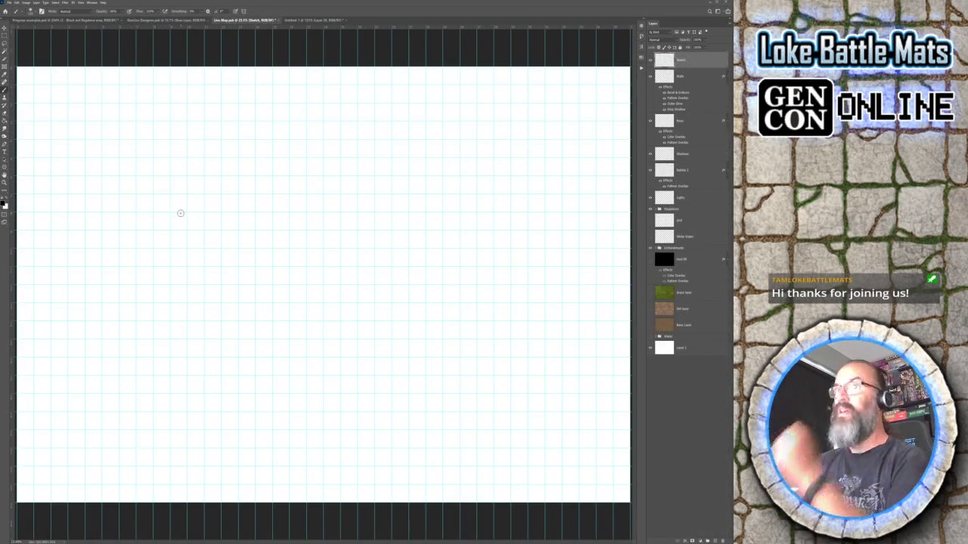
{"action": "key", "text": "Delete"}
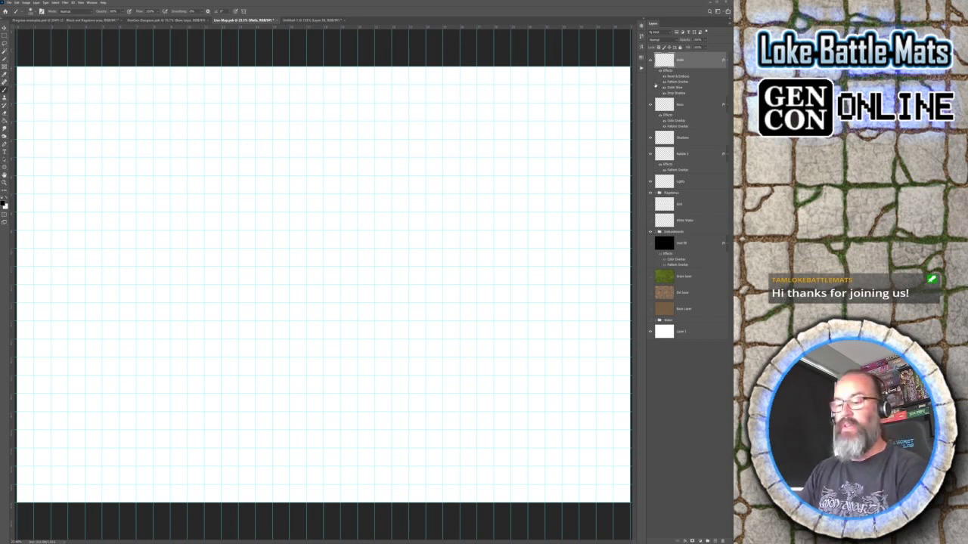
{"action": "key", "text": "ctrl+z"}
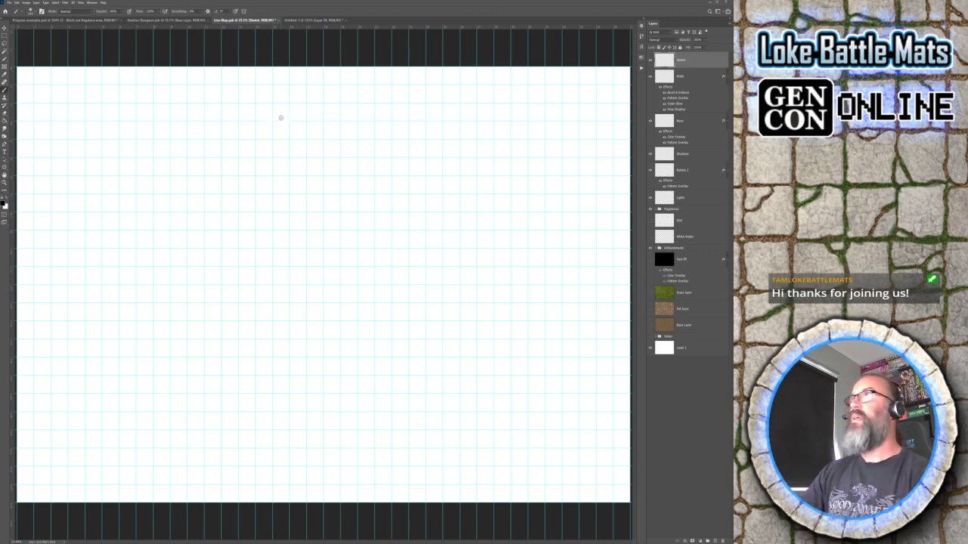
Step: Sketch a dashed curve across the map's upper-left area, a solid wavy line with tick marks beyond it, and two dashed offshoots at the curve's ends
{"action": "mouse_move", "coordinate": [270, 71]}
{"action": "left_mouse_down"}
{"action": "mouse_move", "coordinate": [241, 132]}
{"action": "mouse_move", "coordinate": [242, 171]}
{"action": "left_mouse_up"}
{"action": "mouse_move", "coordinate": [236, 237]}
{"action": "left_mouse_down"}
{"action": "mouse_move", "coordinate": [221, 264]}
{"action": "mouse_move", "coordinate": [177, 296]}
{"action": "mouse_move", "coordinate": [13, 339]}
{"action": "left_mouse_up"}
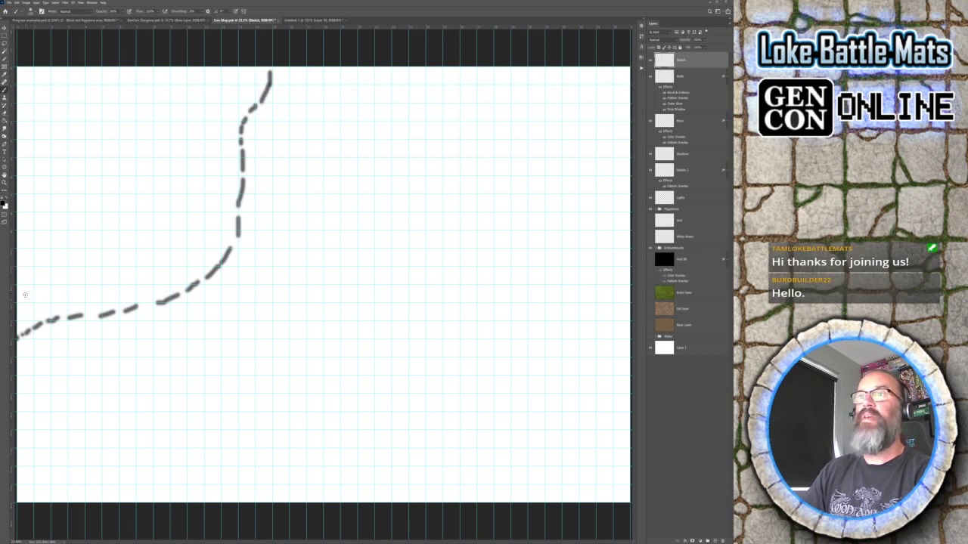
{"action": "mouse_move", "coordinate": [20, 270]}
{"action": "left_mouse_down"}
{"action": "mouse_move", "coordinate": [111, 139]}
{"action": "mouse_move", "coordinate": [173, 73]}
{"action": "left_mouse_up"}
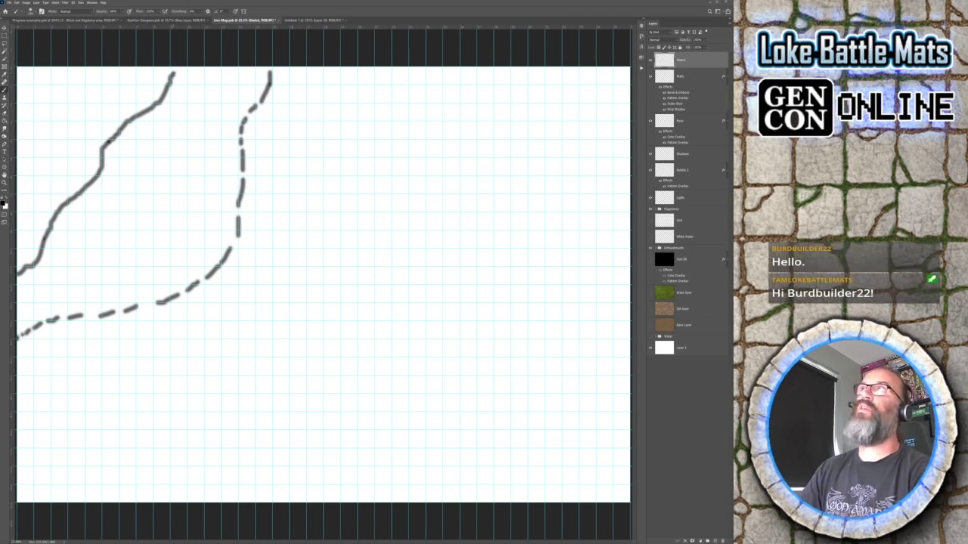
{"action": "mouse_move", "coordinate": [173, 71]}
{"action": "left_mouse_down"}
{"action": "mouse_move", "coordinate": [125, 136]}
{"action": "mouse_move", "coordinate": [132, 145]}
{"action": "mouse_move", "coordinate": [113, 179]}
{"action": "mouse_move", "coordinate": [57, 236]}
{"action": "mouse_move", "coordinate": [51, 267]}
{"action": "mouse_move", "coordinate": [27, 286]}
{"action": "left_mouse_up"}
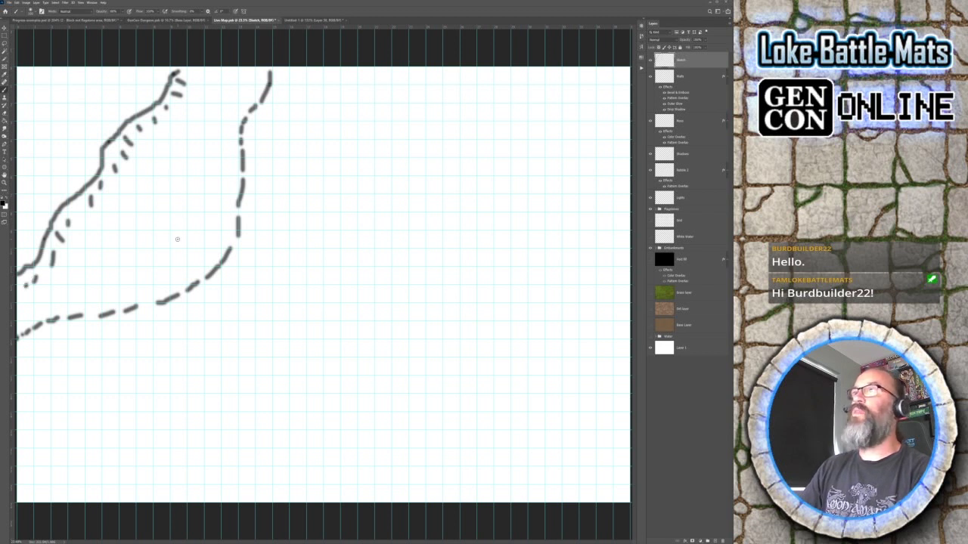
{"action": "mouse_move", "coordinate": [281, 76]}
{"action": "left_mouse_down"}
{"action": "mouse_move", "coordinate": [271, 141]}
{"action": "mouse_move", "coordinate": [243, 193]}
{"action": "left_mouse_up"}
{"action": "mouse_move", "coordinate": [101, 311]}
{"action": "left_mouse_down"}
{"action": "mouse_move", "coordinate": [75, 349]}
{"action": "mouse_move", "coordinate": [19, 395]}
{"action": "left_mouse_up"}
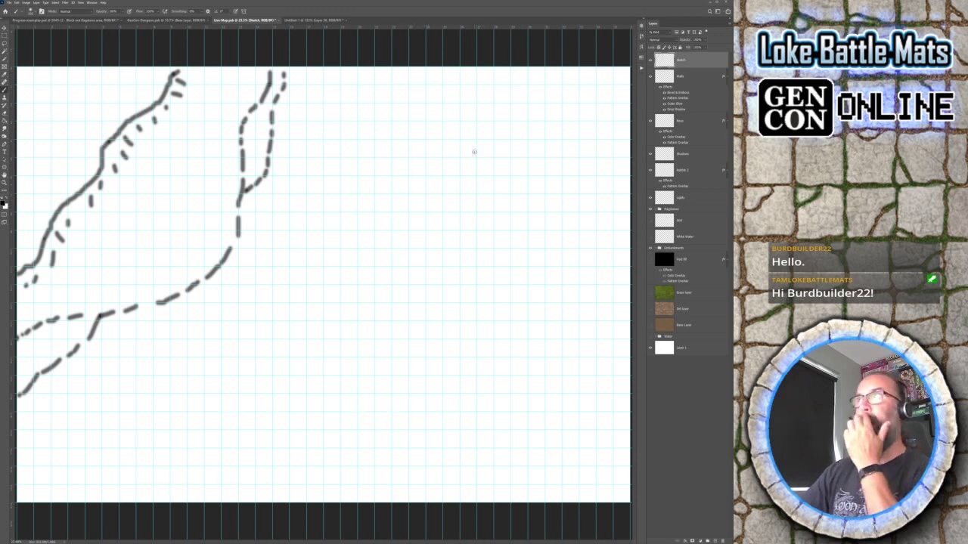
Step: Add a new layer above Walls and fill a grey rectangular room of about 10 by 21 grid squares on the map's right side
{"action": "left_click", "coordinate": [692, 77]}
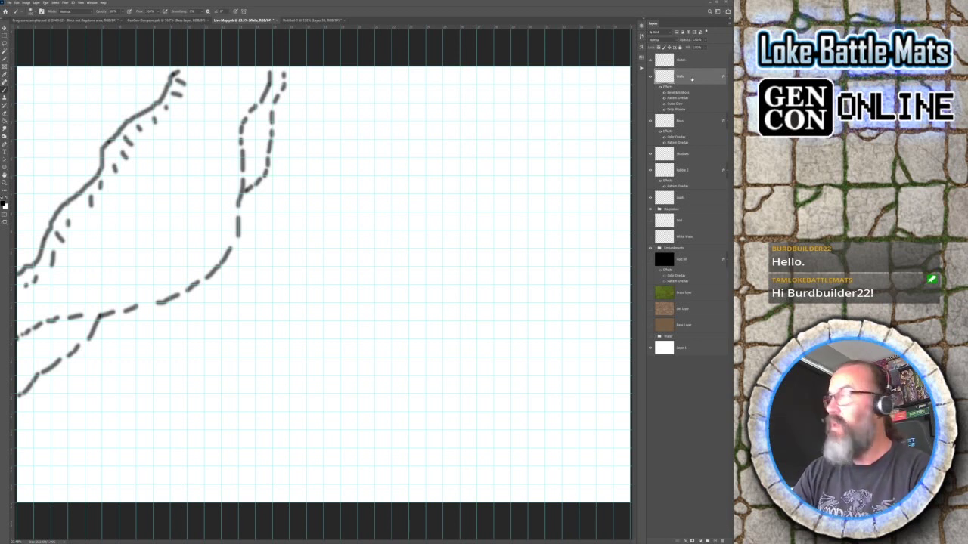
{"action": "key", "text": "Return"}
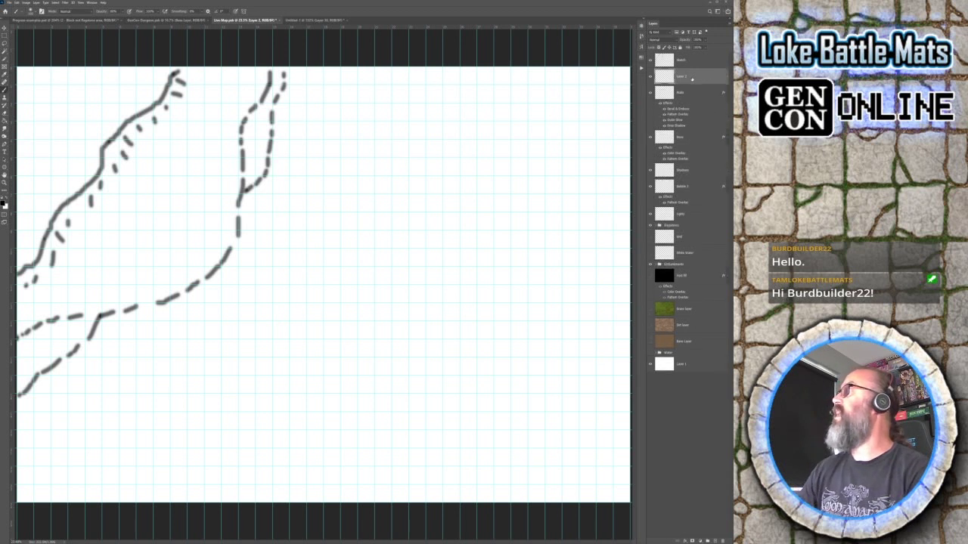
{"action": "key", "text": "m"}
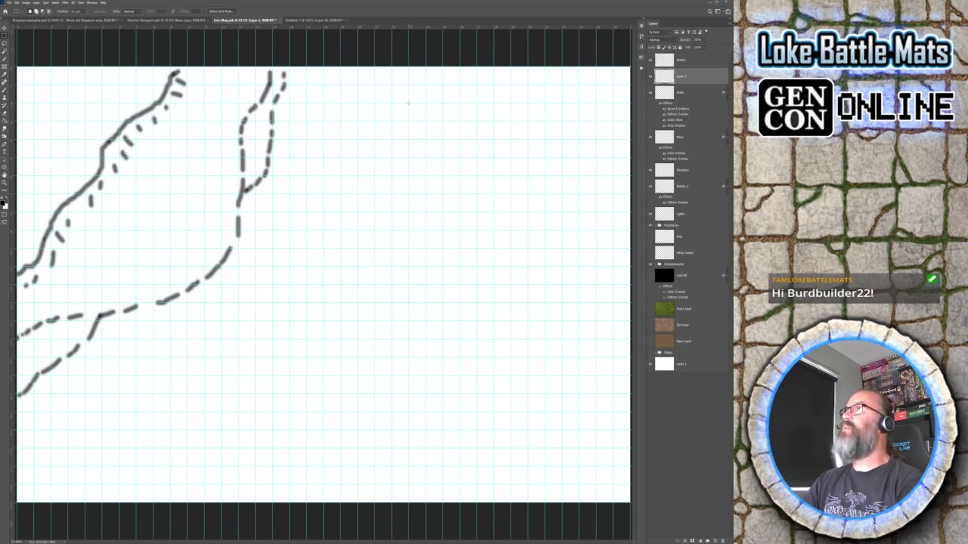
{"action": "left_click_drag", "start_coordinate": [486, 153], "coordinate": [579, 485]}
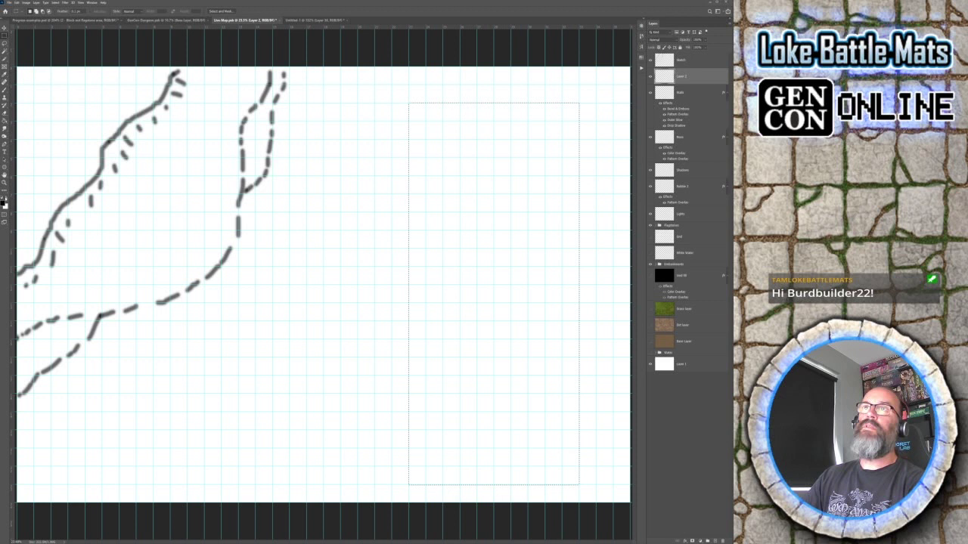
{"action": "key", "text": "i"}
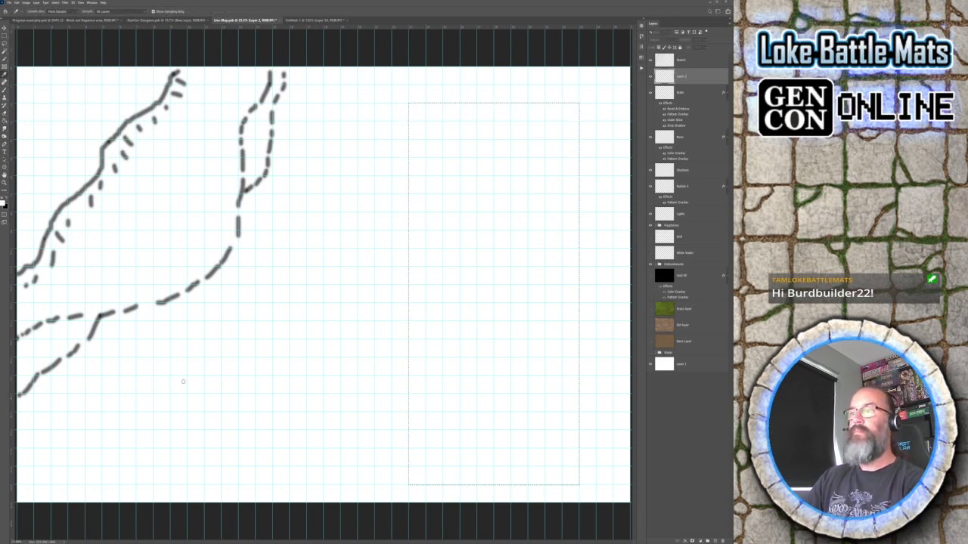
{"action": "key", "text": "g"}
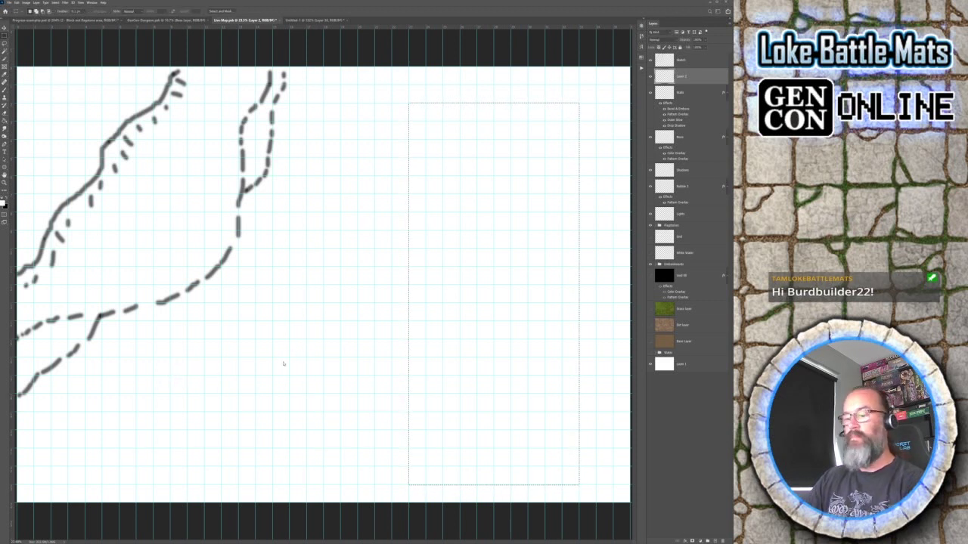
{"action": "left_click", "coordinate": [444, 382]}
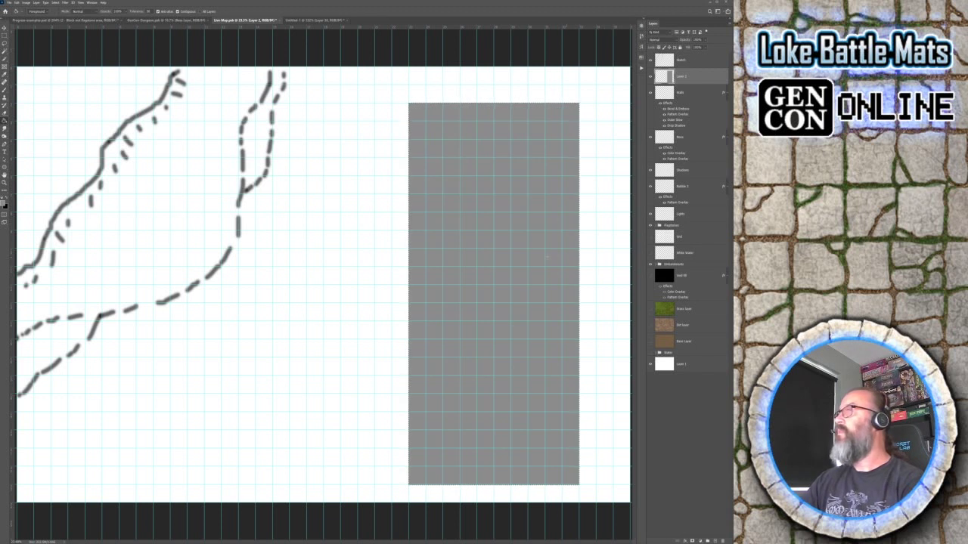
Step: Move the grey room one grid square to the left
{"action": "key", "text": "m"}
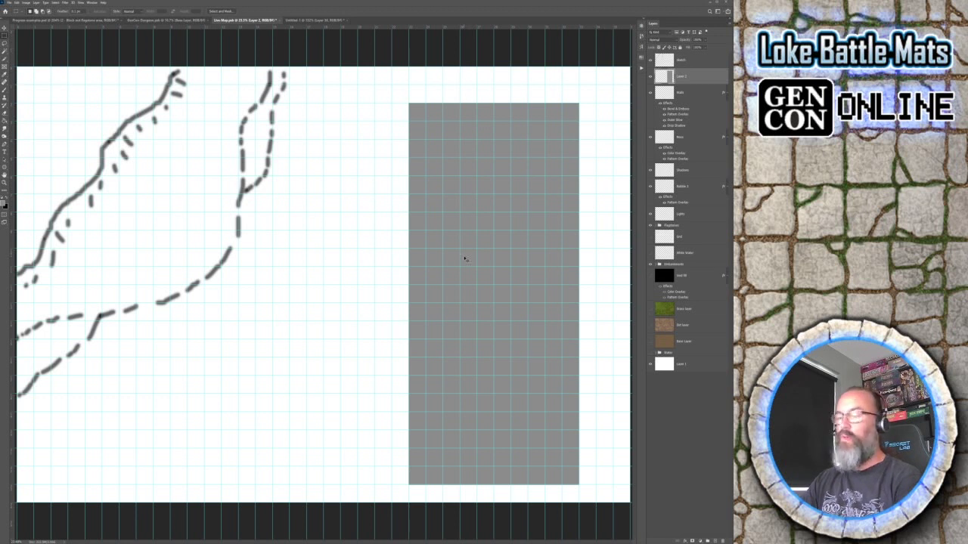
{"action": "key", "text": "v"}
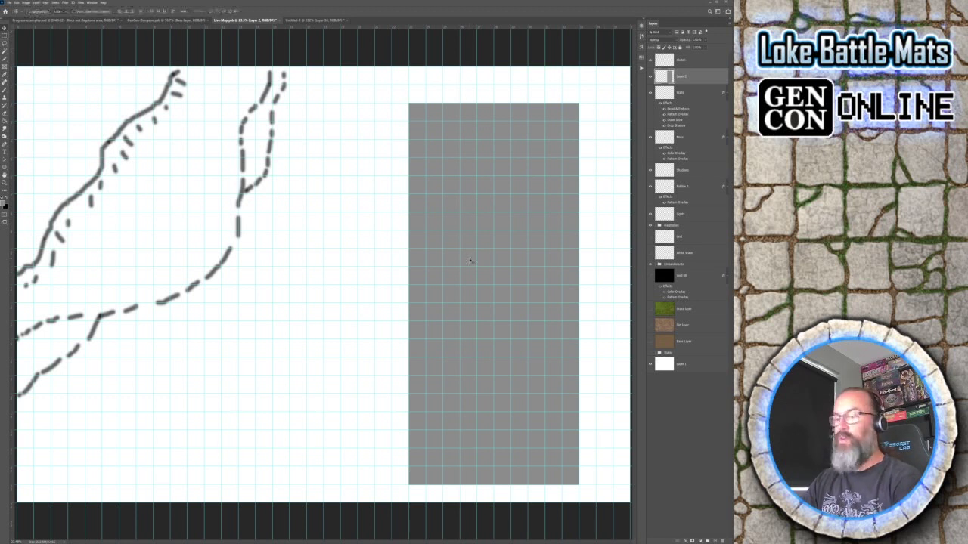
{"action": "left_click_drag", "start_coordinate": [470, 262], "coordinate": [452, 262]}
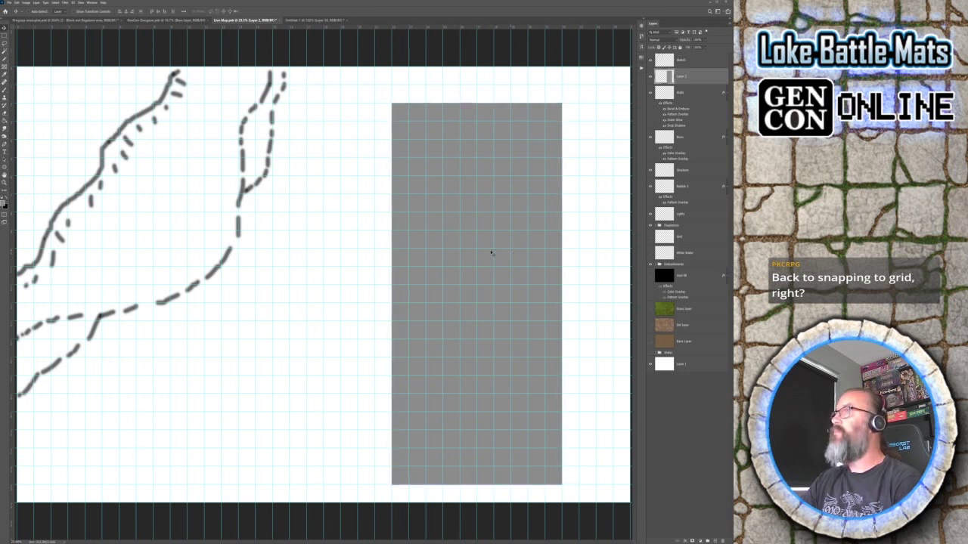
Step: Add a grey corridor about 2 by 17 squares along the room's right side, joined to it by two passages 2 squares wide
{"action": "key", "text": "m"}
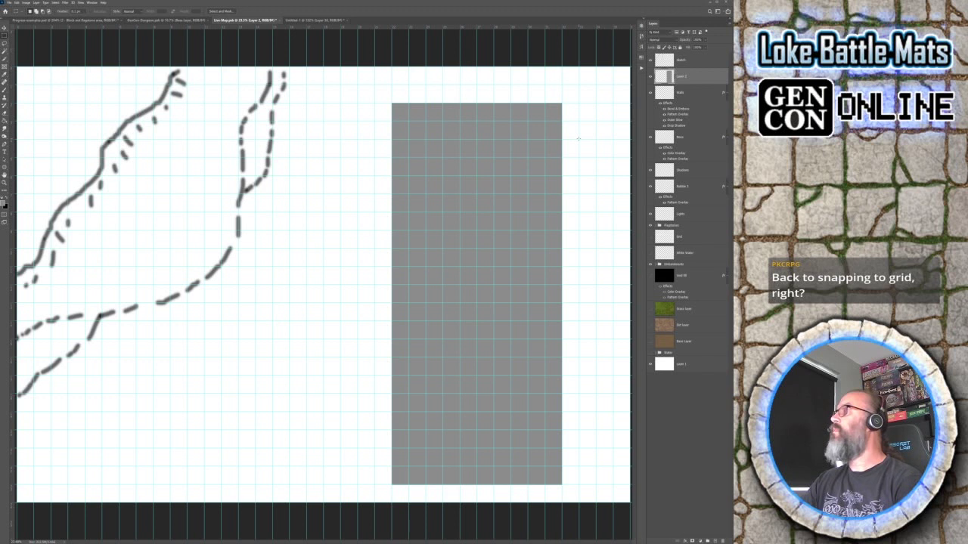
{"action": "left_click_drag", "start_coordinate": [606, 205], "coordinate": [588, 354]}
{"action": "left_click_drag", "start_coordinate": [608, 436], "coordinate": [613, 448]}
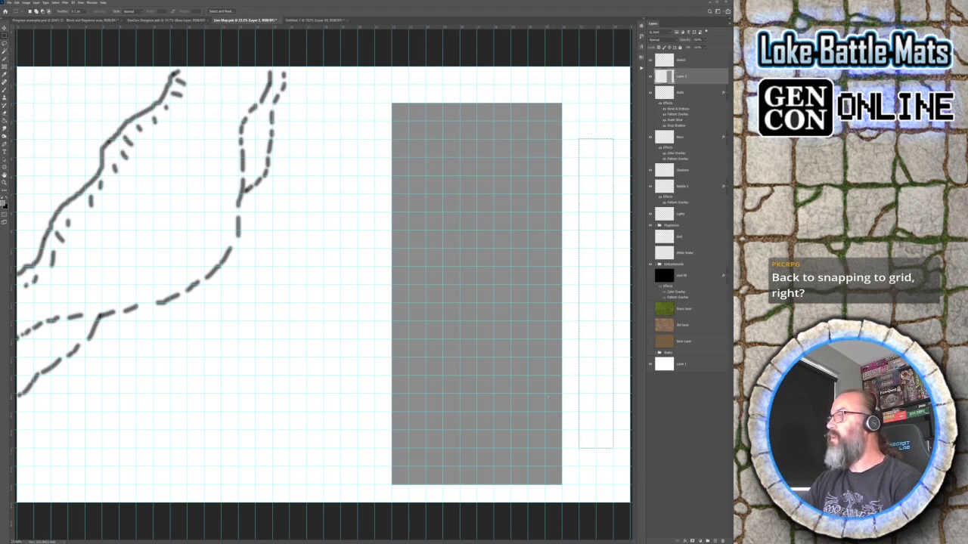
{"action": "left_click_drag", "start_coordinate": [545, 394], "coordinate": [594, 431]}
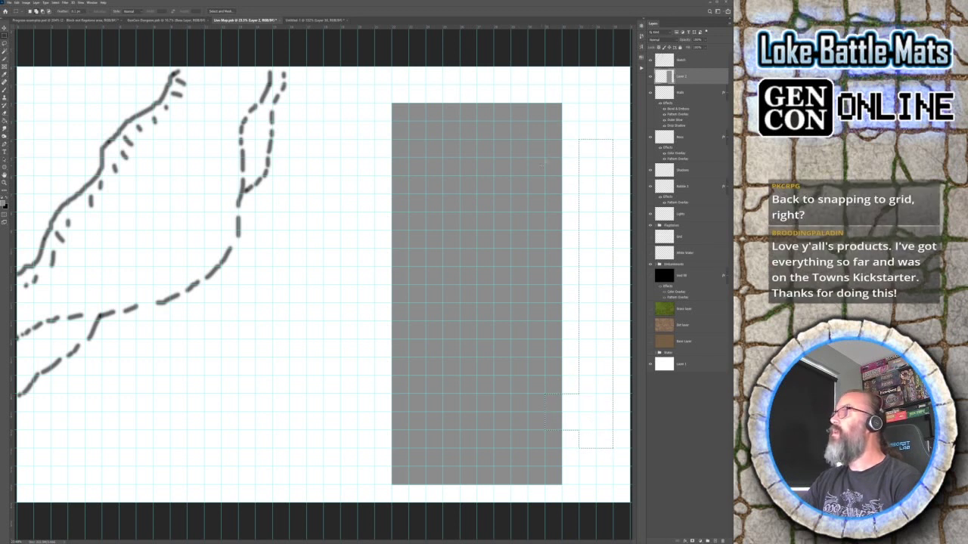
{"action": "left_click_drag", "start_coordinate": [582, 186], "coordinate": [589, 195]}
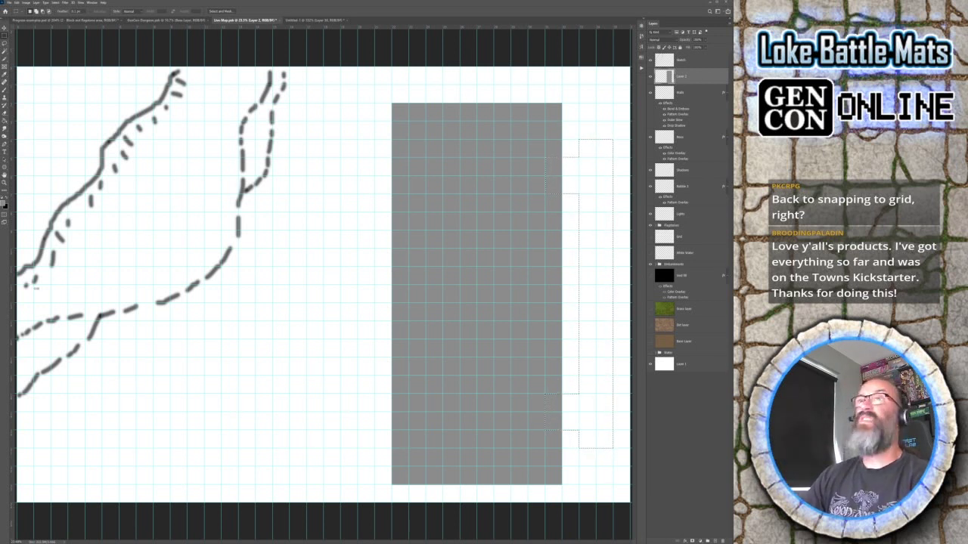
{"action": "key", "text": "w"}
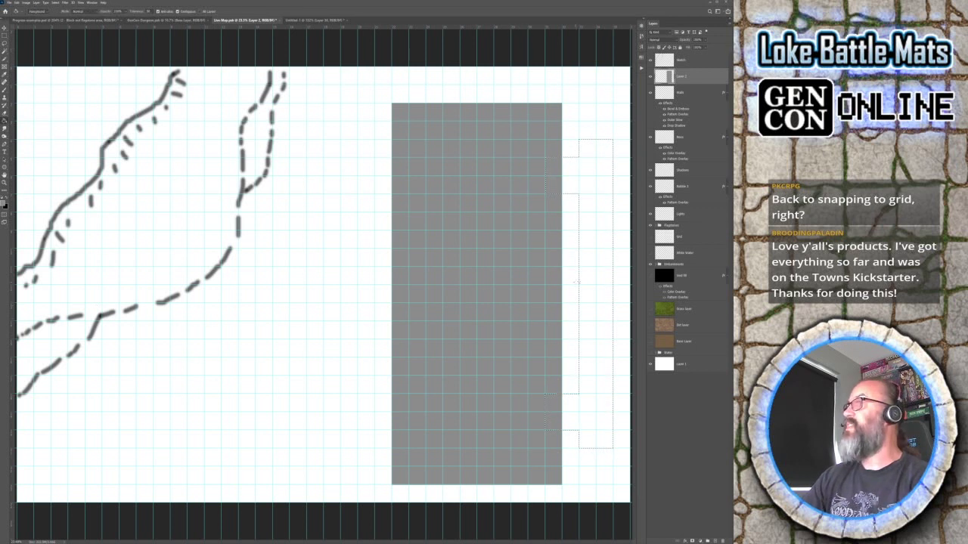
{"action": "key", "text": "alt+BackSpace"}
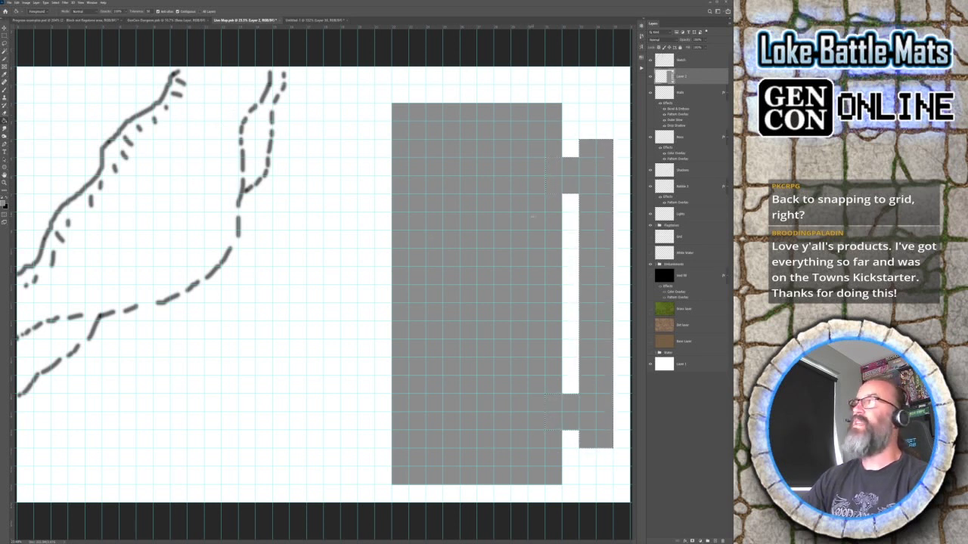
Step: Fill a grey room about 7 by 6 grid squares across the dashed curve, left of the large room
{"action": "key", "text": "m"}
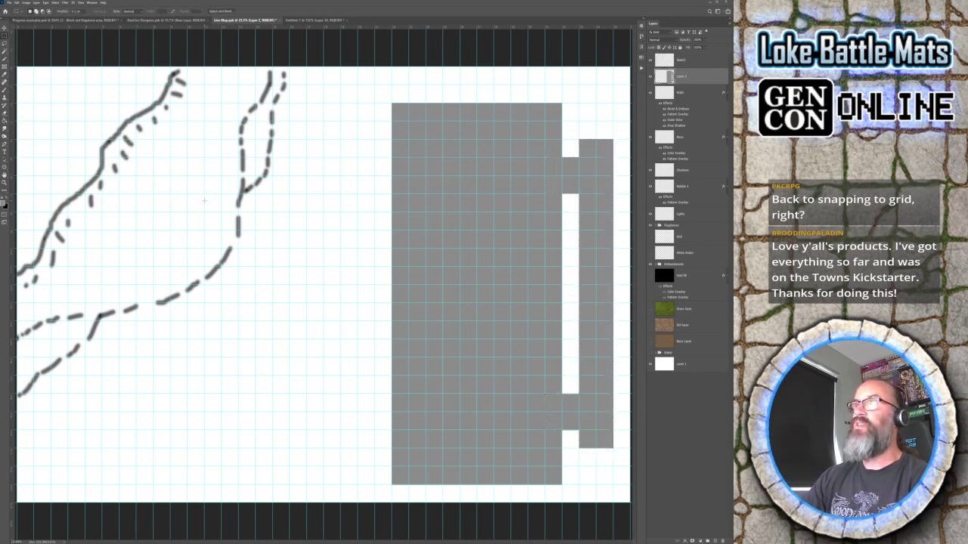
{"action": "left_click_drag", "start_coordinate": [204, 199], "coordinate": [324, 303]}
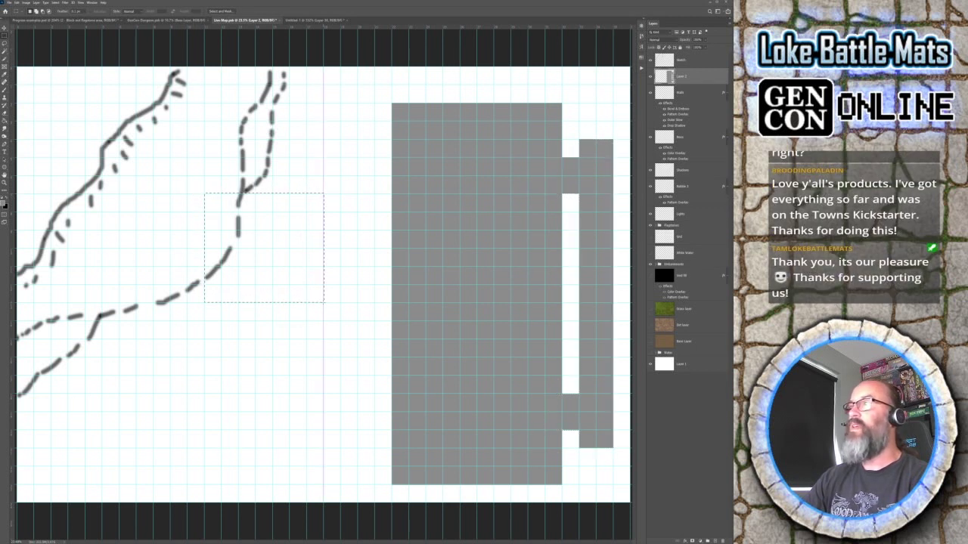
{"action": "key", "text": "g"}
{"action": "left_click", "coordinate": [314, 295]}
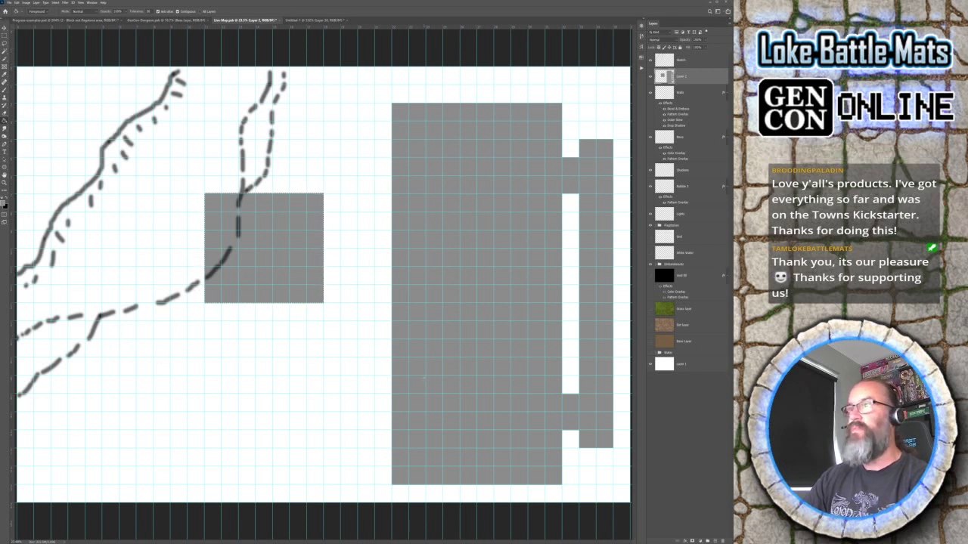
Step: Widen the new room by one square and add a grey 16 by 2 square corridor below, with 2-square-wide passages joining the room to it and the large room
{"action": "key", "text": "m"}
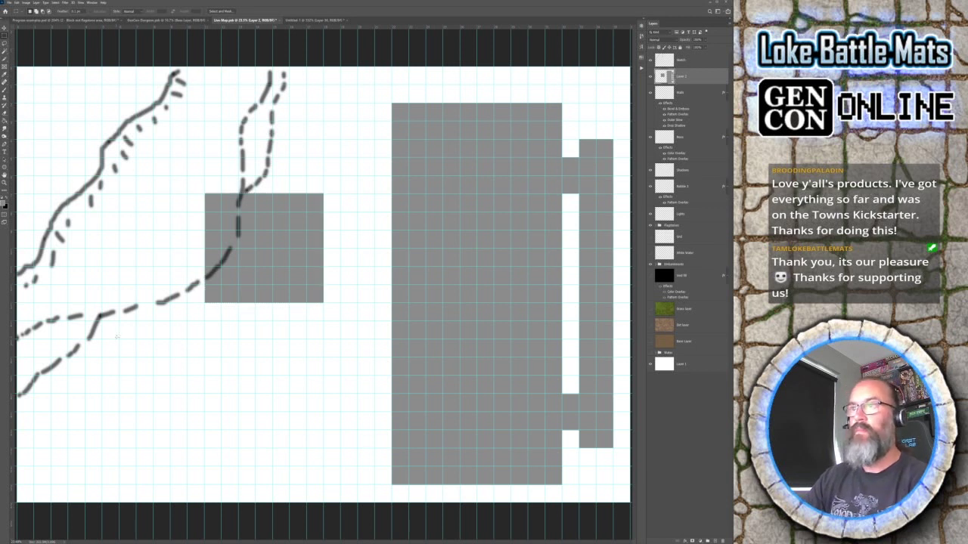
{"action": "left_click_drag", "start_coordinate": [119, 339], "coordinate": [445, 376]}
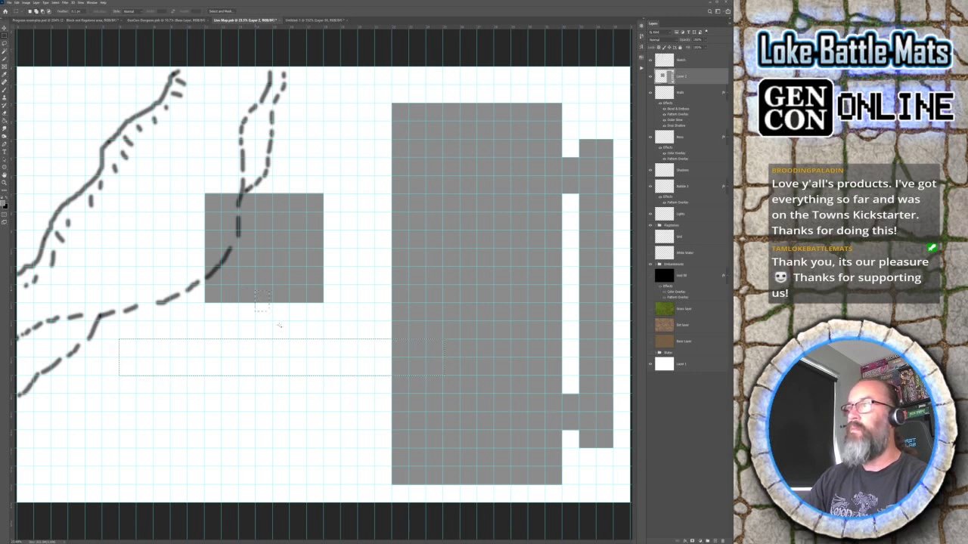
{"action": "left_click_drag", "start_coordinate": [289, 340], "coordinate": [289, 339]}
{"action": "left_click_drag", "start_coordinate": [336, 286], "coordinate": [341, 302]}
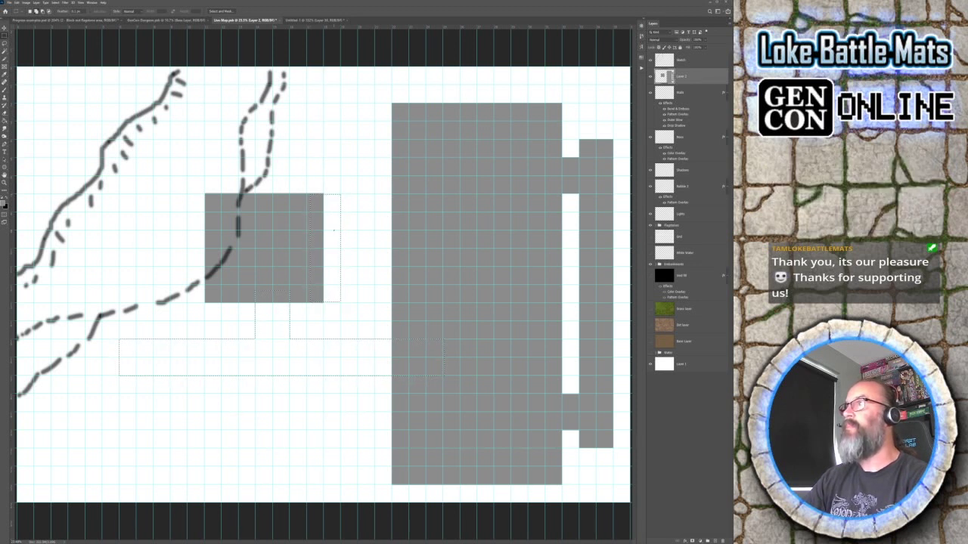
{"action": "left_click_drag", "start_coordinate": [333, 269], "coordinate": [336, 267]}
{"action": "key", "text": "g"}
{"action": "left_click", "coordinate": [345, 261]}
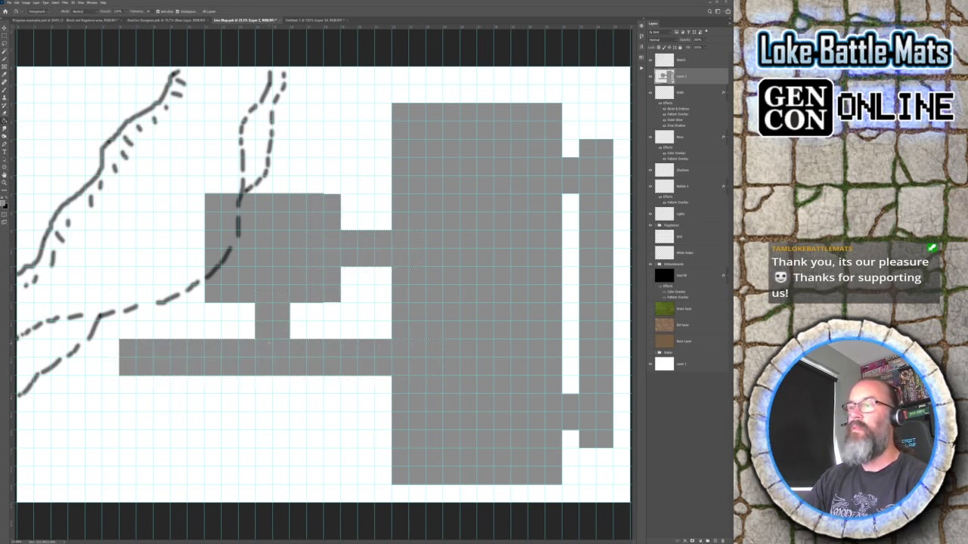
Step: Fill two grey rooms below the horizontal corridor, about 9 by 5 and 7 by 5 squares, joined to it by three passages 2 squares wide
{"action": "key", "text": "m"}
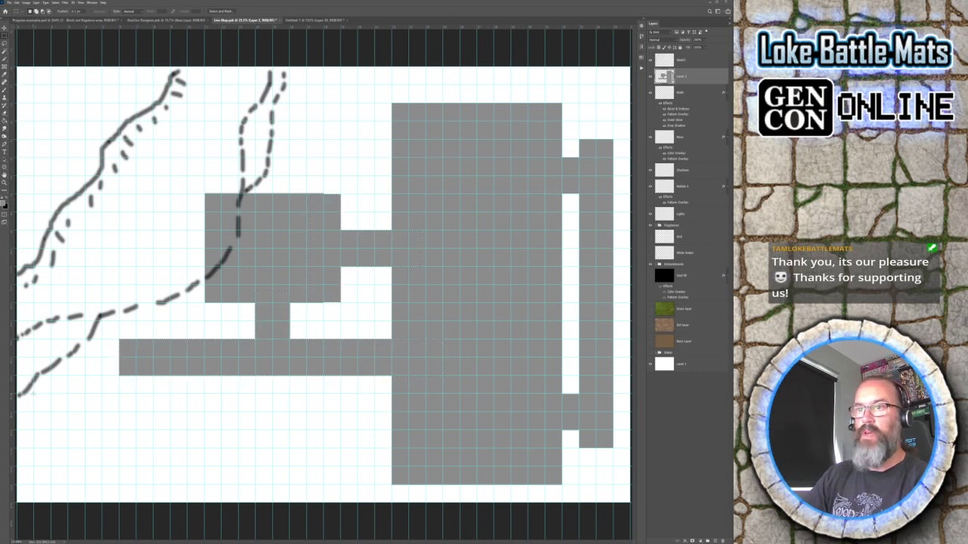
{"action": "left_click_drag", "start_coordinate": [33, 393], "coordinate": [188, 485]}
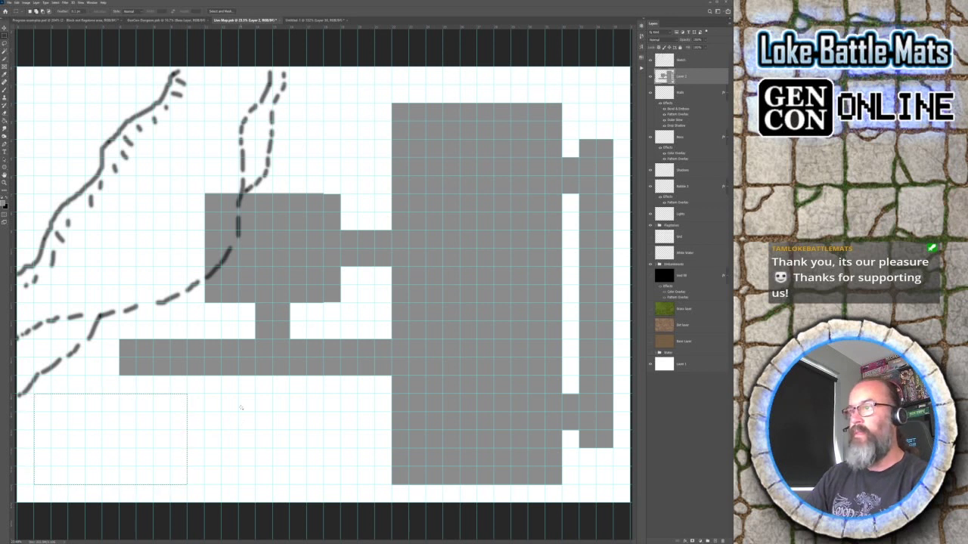
{"action": "left_click_drag", "start_coordinate": [238, 394], "coordinate": [359, 485]}
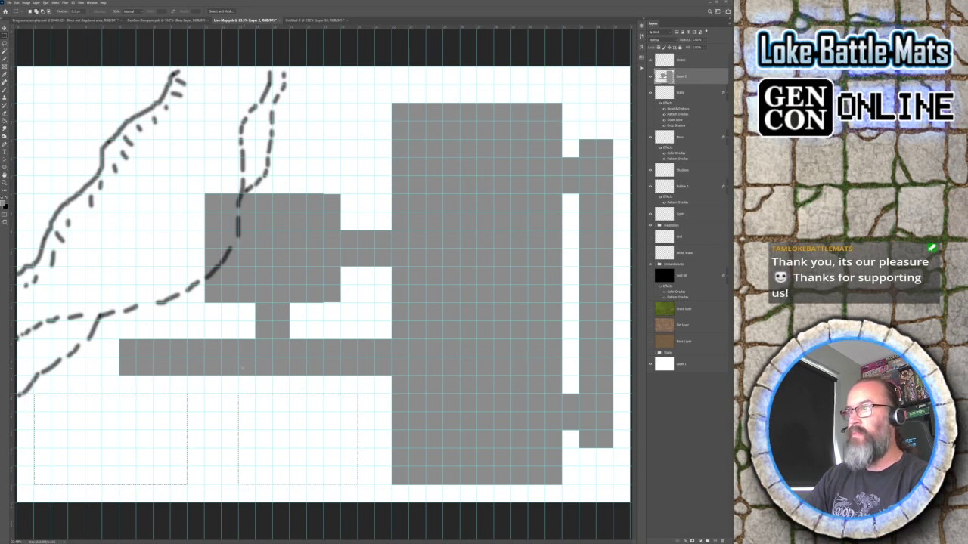
{"action": "left_click_drag", "start_coordinate": [269, 409], "coordinate": [273, 393]}
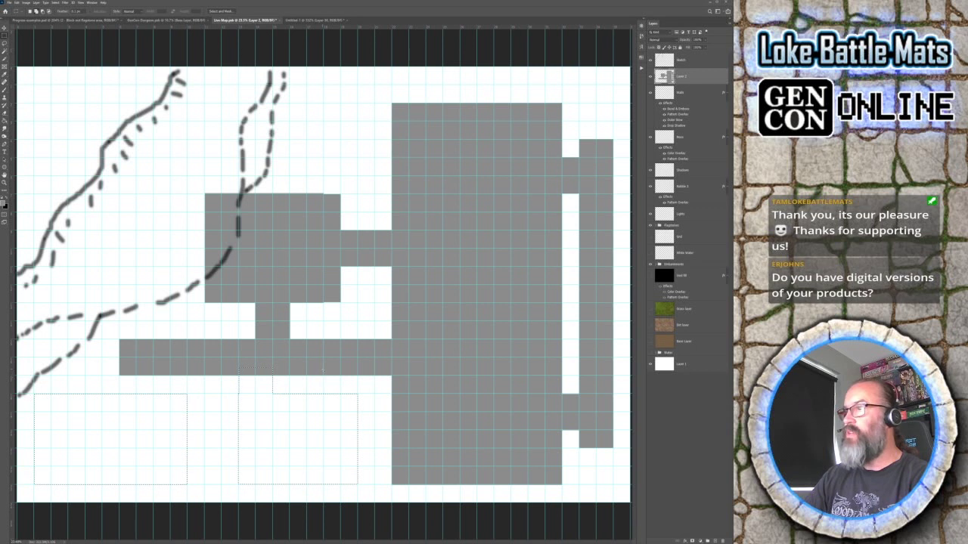
{"action": "left_click_drag", "start_coordinate": [323, 369], "coordinate": [345, 403]}
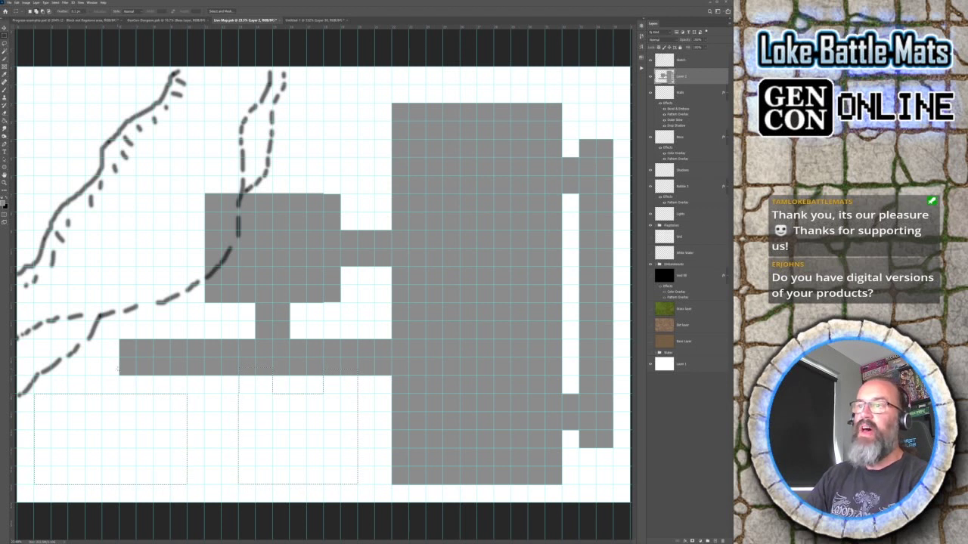
{"action": "left_click_drag", "start_coordinate": [119, 369], "coordinate": [153, 408]}
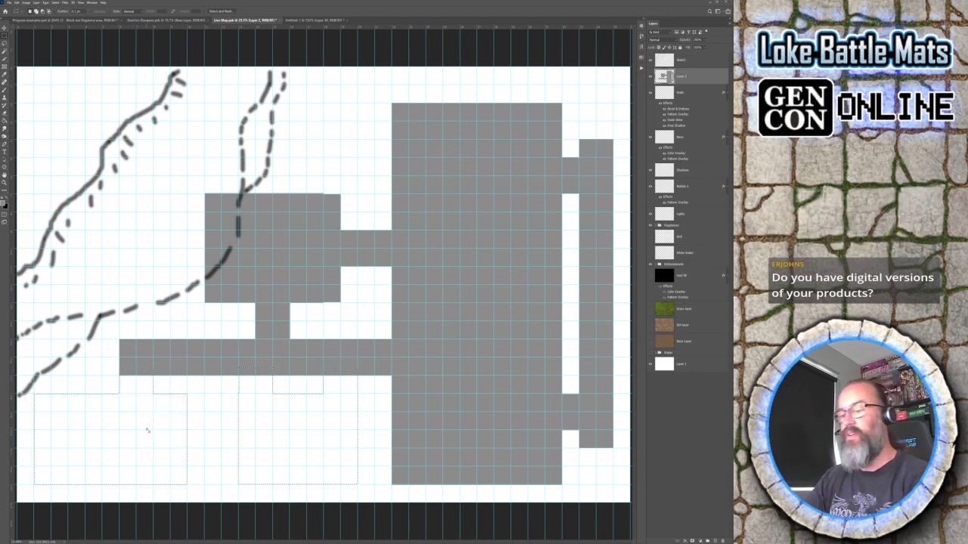
{"action": "key", "text": "g"}
{"action": "left_click", "coordinate": [151, 426]}
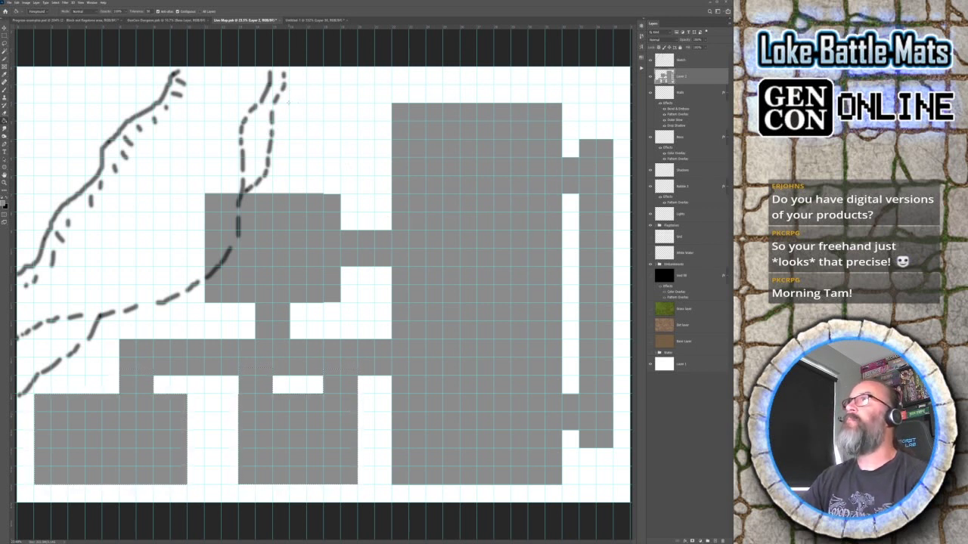
Step: Add a grey 4 by 4 square room above the middle room, with one-square-wide passages to the middle room and the large room
{"action": "key", "text": "m"}
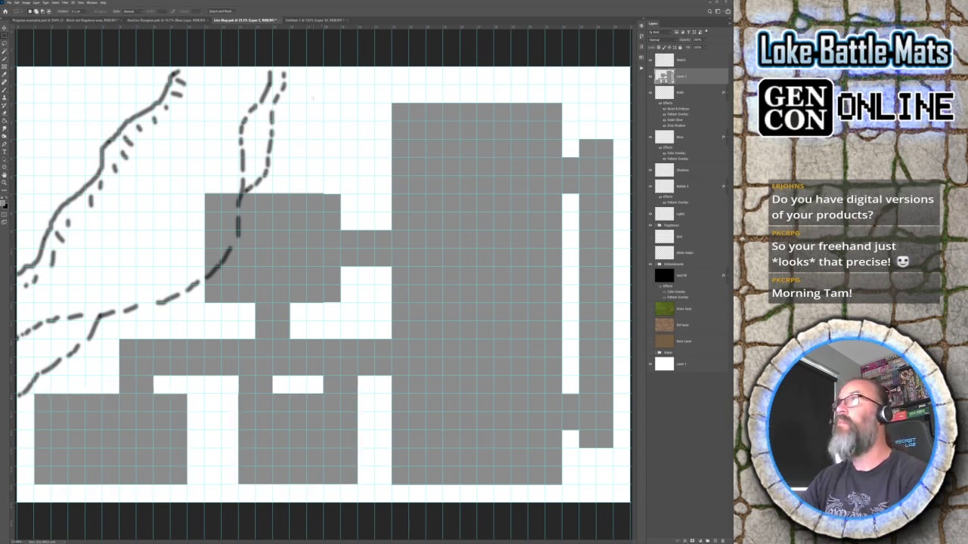
{"action": "left_click_drag", "start_coordinate": [290, 103], "coordinate": [358, 175]}
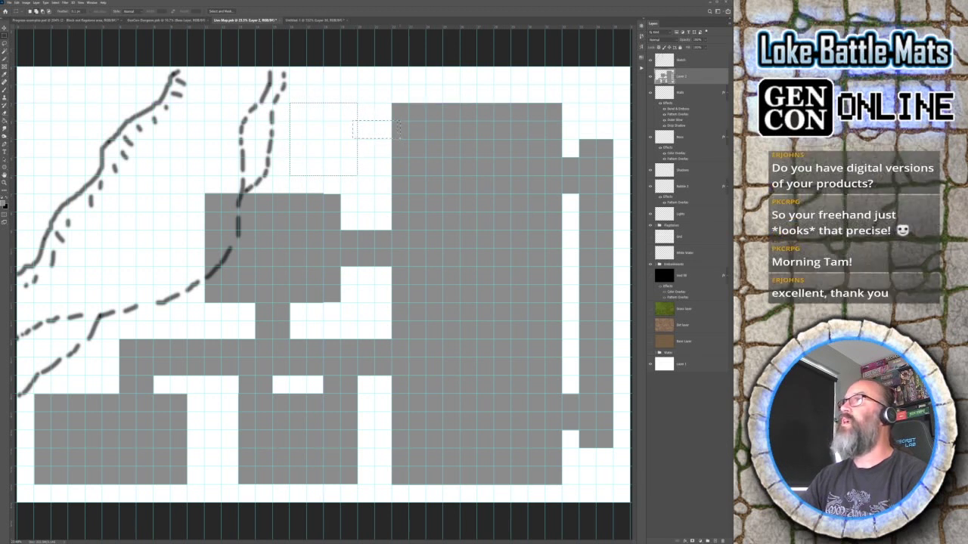
{"action": "left_click_drag", "start_coordinate": [399, 139], "coordinate": [381, 139]}
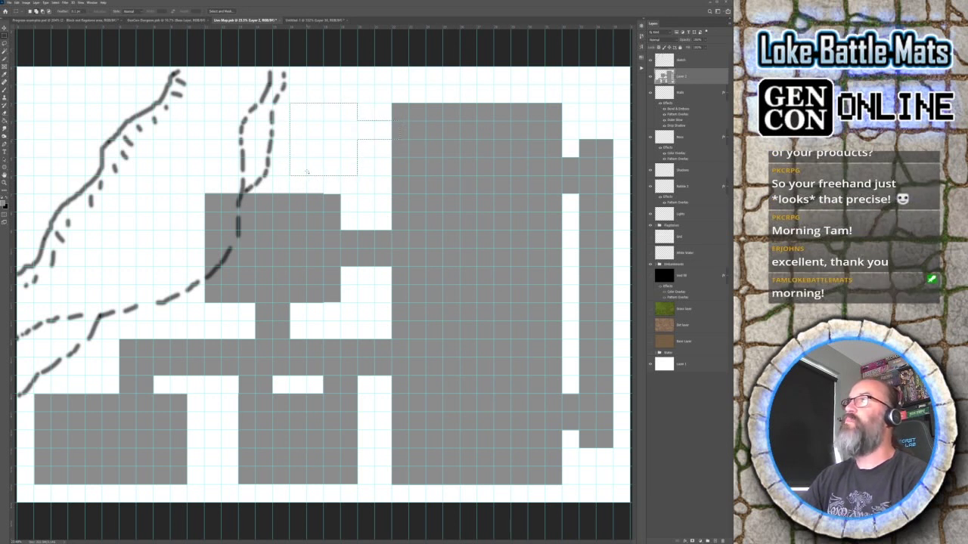
{"action": "left_click_drag", "start_coordinate": [306, 170], "coordinate": [324, 195]}
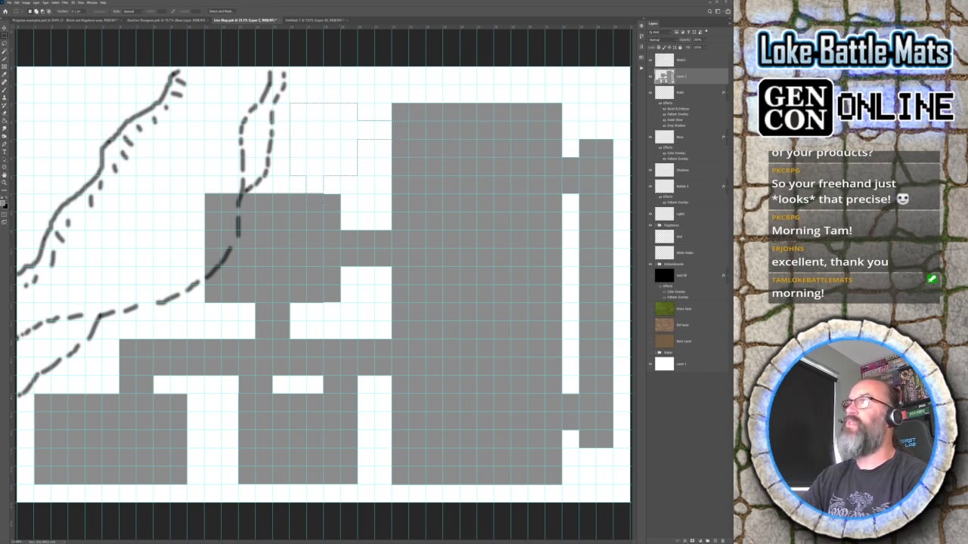
{"action": "key", "text": "g"}
{"action": "left_click", "coordinate": [323, 180]}
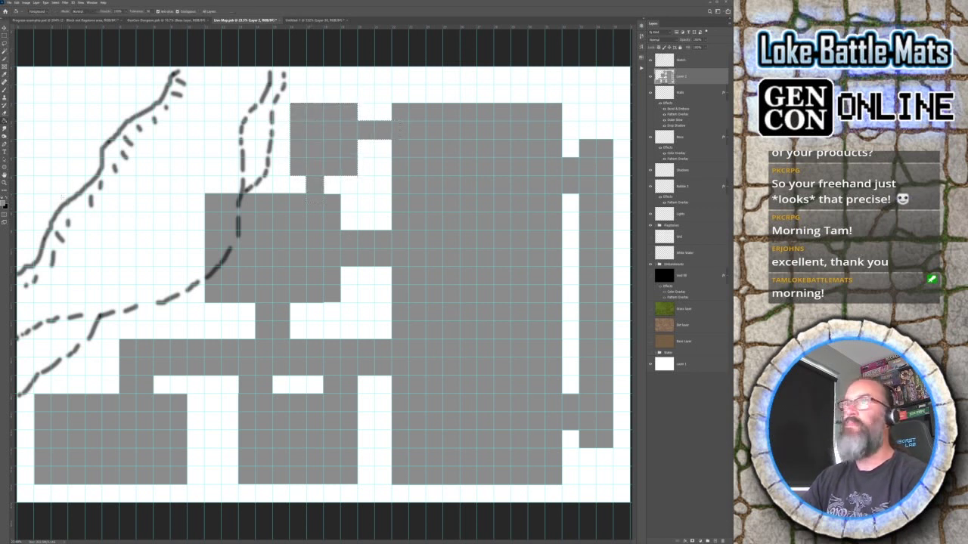
Step: On the Sketch layer, paint a soft teal water area between the solid wavy line and the dashed curve with an enlarged brush
{"action": "key", "text": "i"}
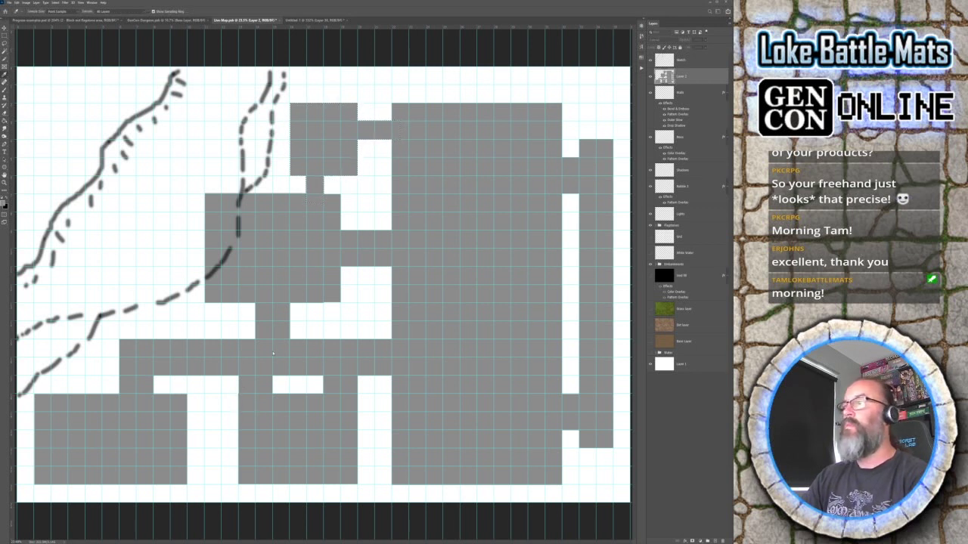
{"action": "key", "text": "b"}
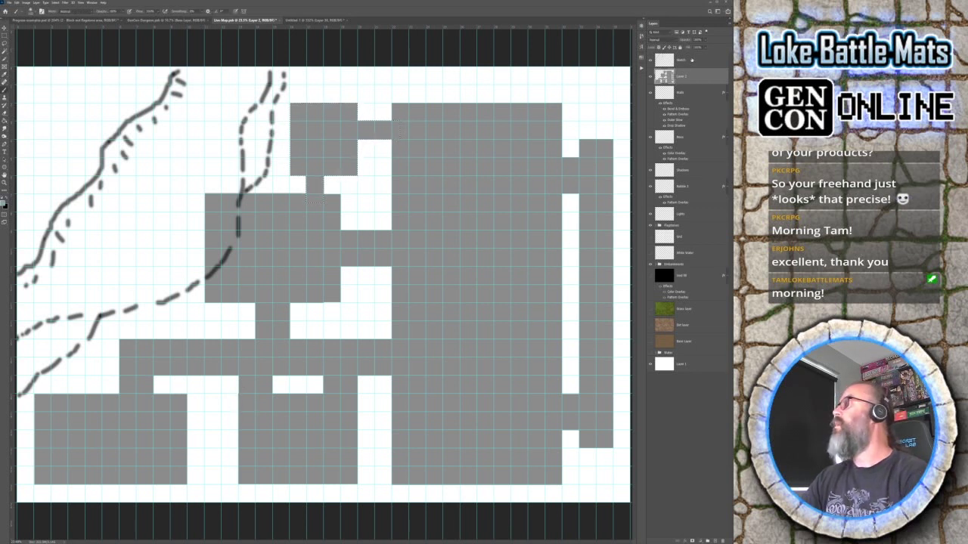
{"action": "key", "text": "alt+bracketright"}
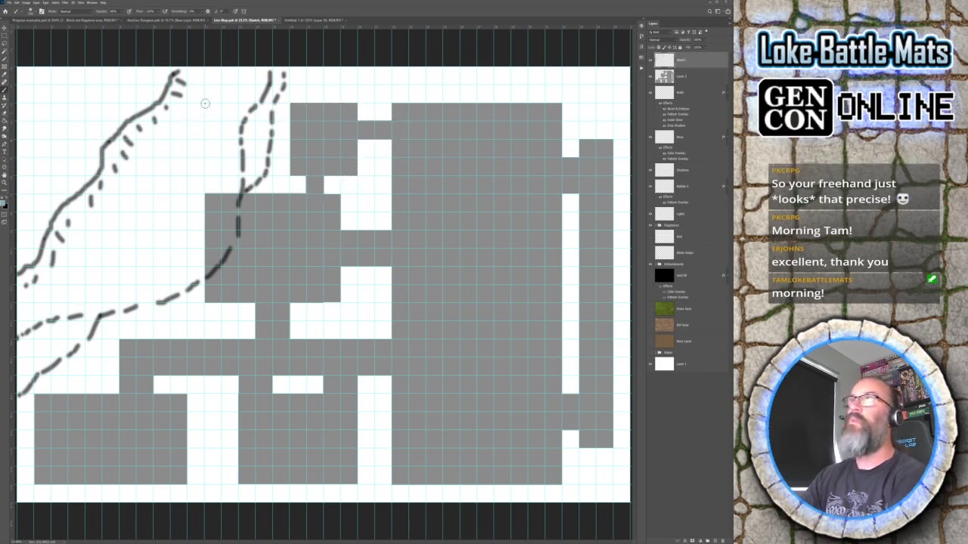
{"action": "key", "text": "bracketright"}
{"action": "key", "text": "bracketright"}
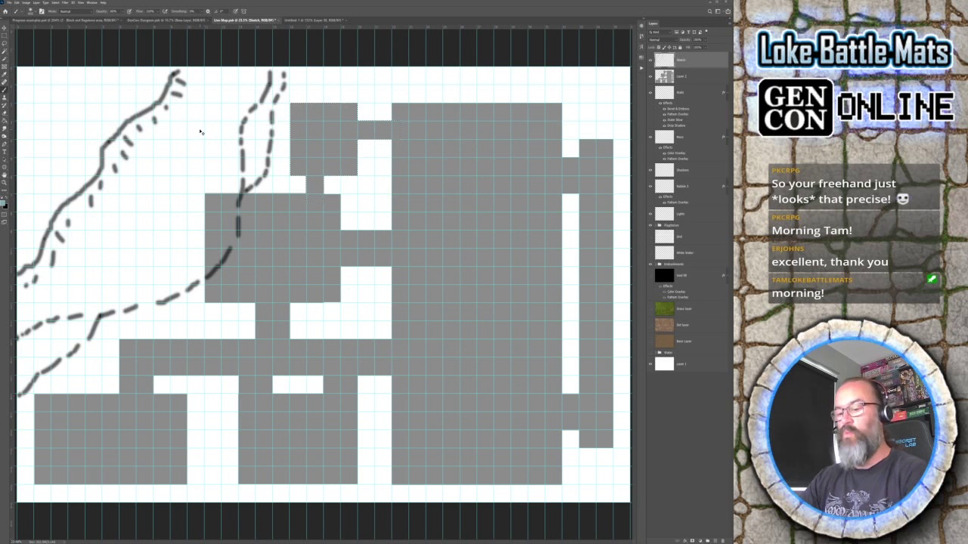
{"action": "mouse_move", "coordinate": [202, 107]}
{"action": "left_mouse_down"}
{"action": "mouse_move", "coordinate": [223, 128]}
{"action": "mouse_move", "coordinate": [158, 173]}
{"action": "mouse_move", "coordinate": [98, 238]}
{"action": "mouse_move", "coordinate": [95, 269]}
{"action": "mouse_move", "coordinate": [31, 287]}
{"action": "mouse_move", "coordinate": [151, 231]}
{"action": "mouse_move", "coordinate": [165, 241]}
{"action": "mouse_move", "coordinate": [189, 202]}
{"action": "mouse_move", "coordinate": [172, 257]}
{"action": "mouse_move", "coordinate": [210, 147]}
{"action": "mouse_move", "coordinate": [212, 176]}
{"action": "mouse_move", "coordinate": [196, 120]}
{"action": "mouse_move", "coordinate": [118, 252]}
{"action": "mouse_move", "coordinate": [134, 216]}
{"action": "mouse_move", "coordinate": [195, 222]}
{"action": "left_mouse_up"}
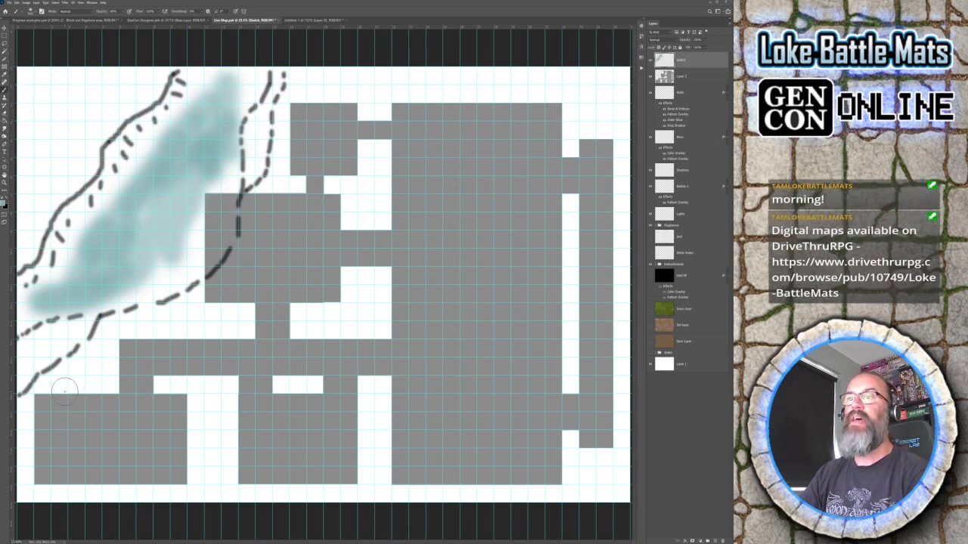
Step: On the grey rooms' layer, fill a passage 2 by 3 squares up from the lower-left room across the dashed offshoot, then deselect
{"action": "key", "text": "m"}
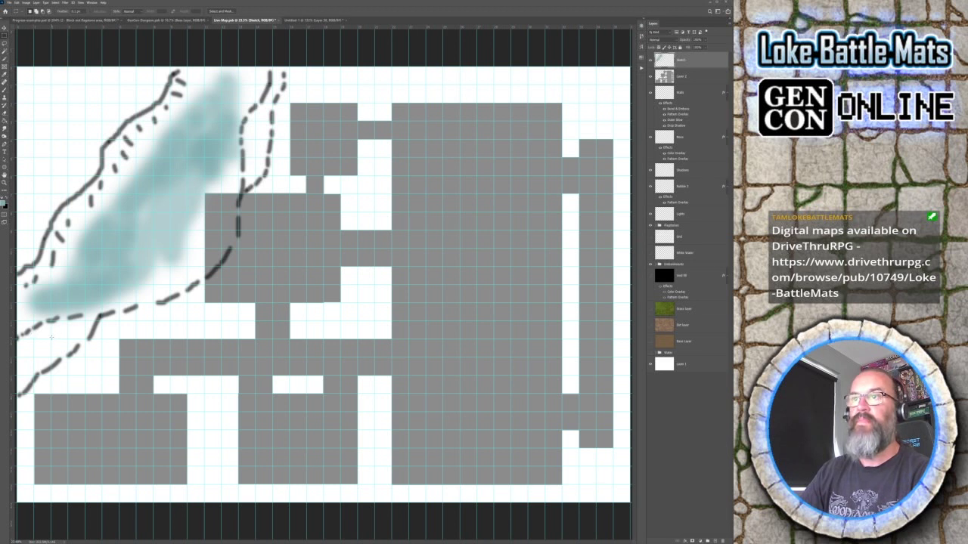
{"action": "left_click_drag", "start_coordinate": [88, 369], "coordinate": [86, 413]}
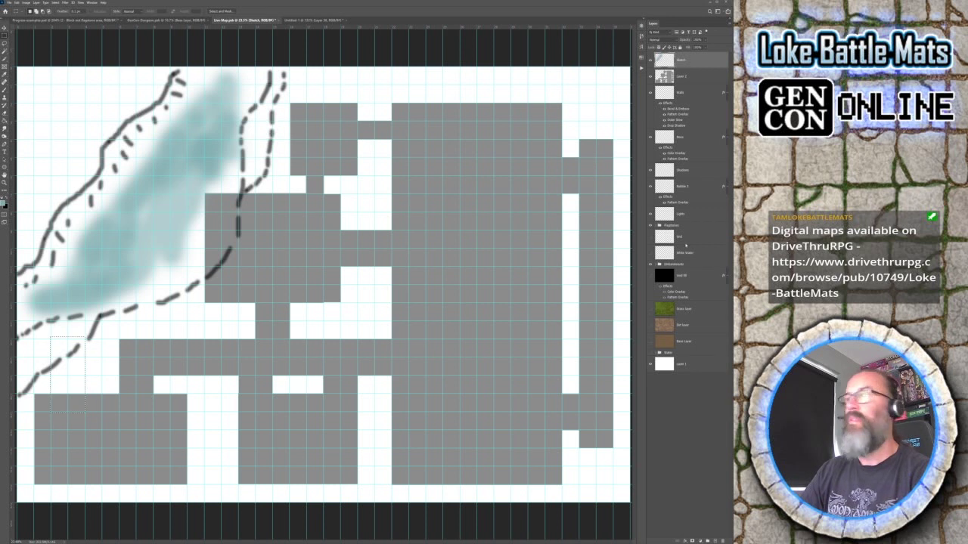
{"action": "left_click", "coordinate": [701, 76]}
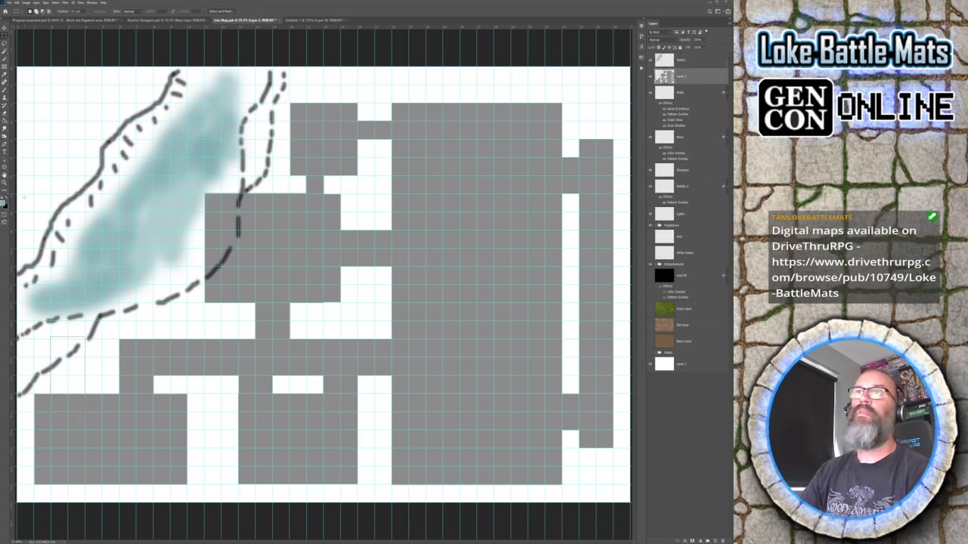
{"action": "key", "text": "i"}
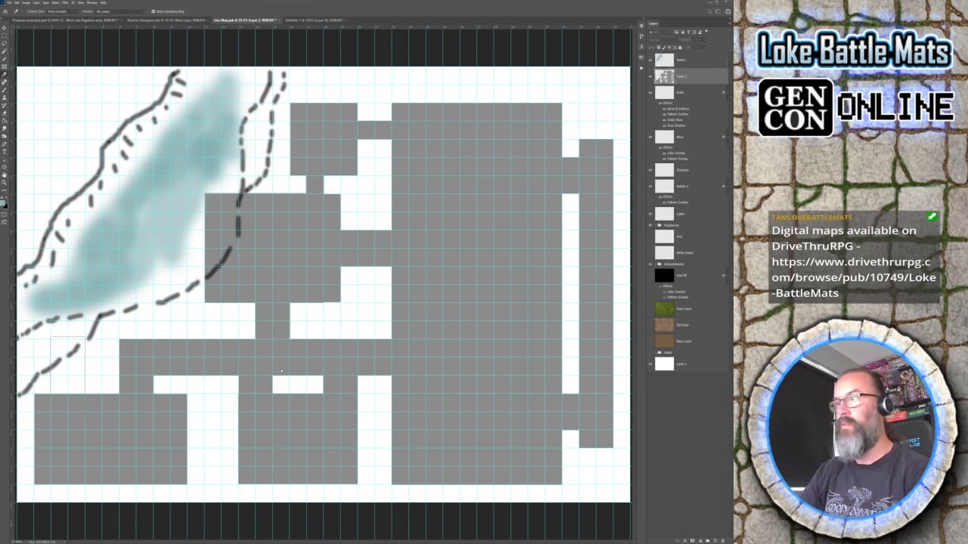
{"action": "key", "text": "g"}
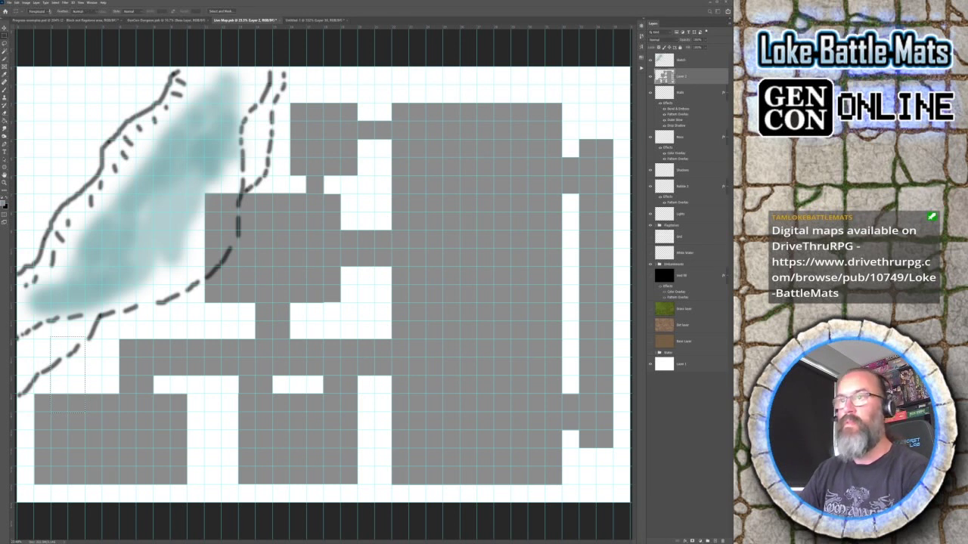
{"action": "left_click", "coordinate": [75, 389]}
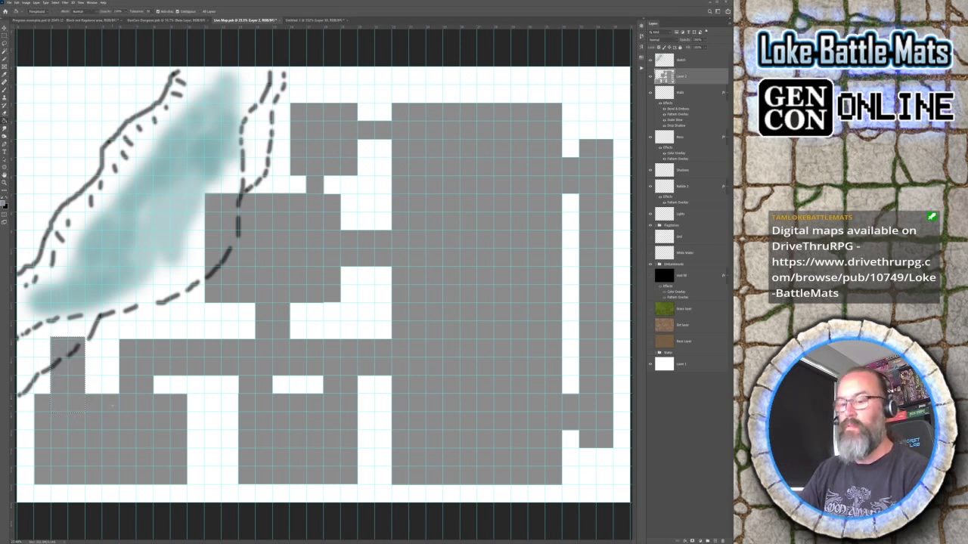
{"action": "key", "text": "ctrl+d"}
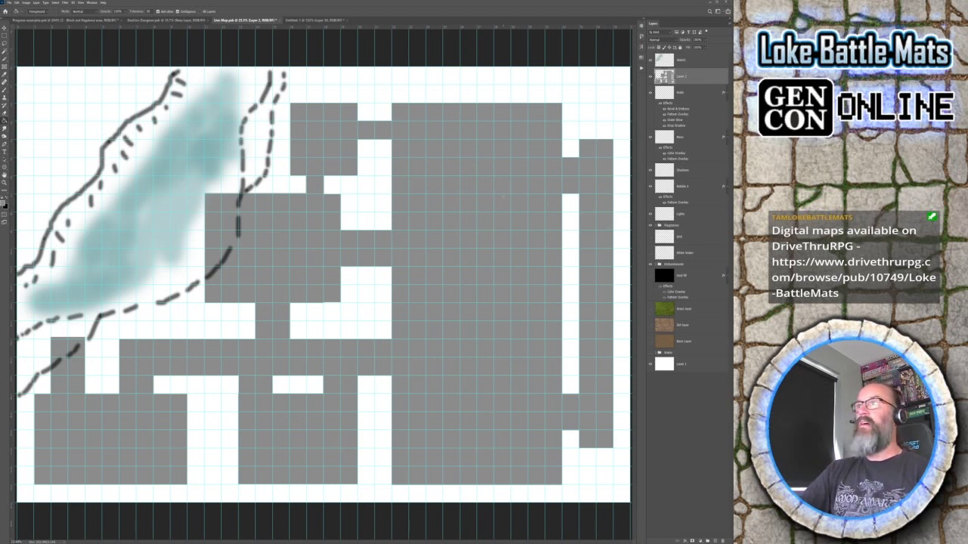
Step: Switch to the Progress examples document and step through its stages from the blocked-out flagstone area to the rough details and base textures
{"action": "left_click", "coordinate": [55, 21]}
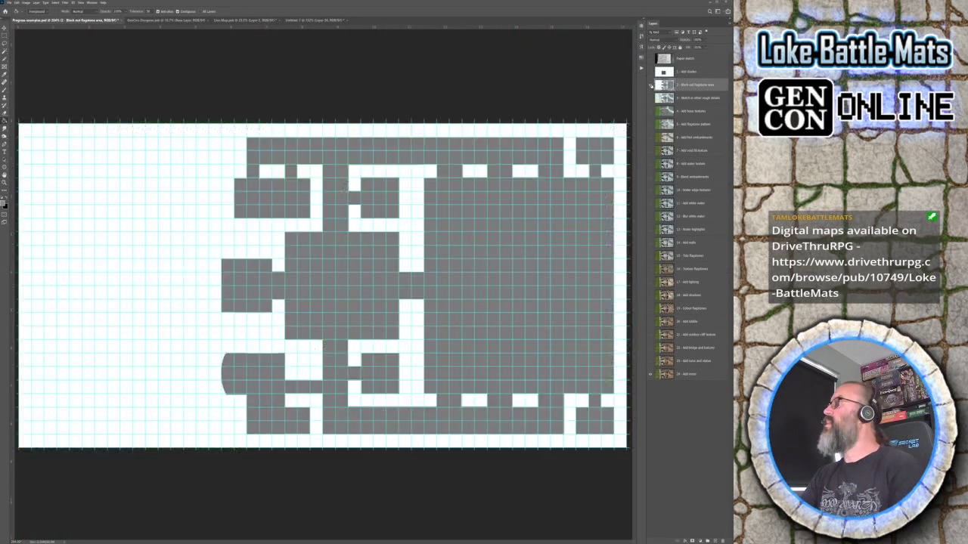
{"action": "left_click", "coordinate": [650, 85]}
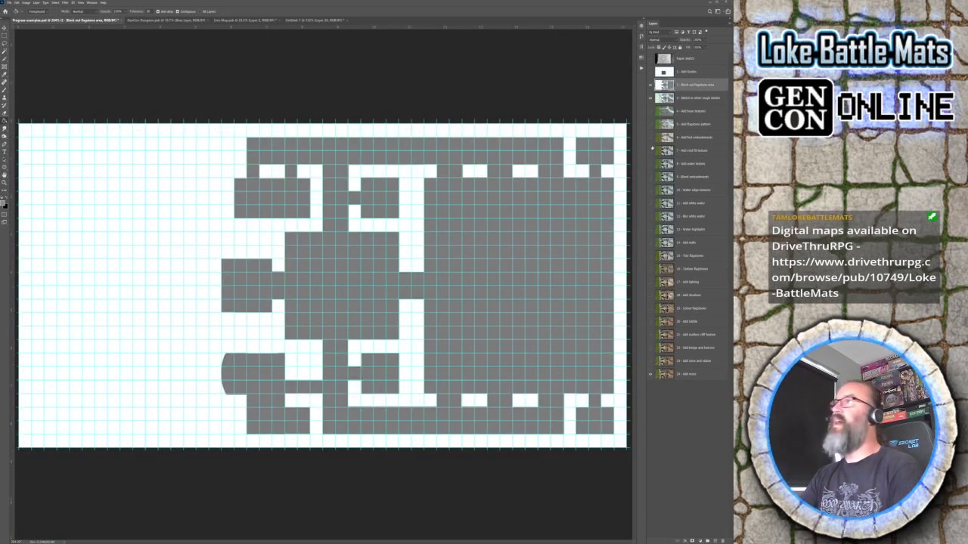
{"action": "left_click", "coordinate": [650, 97]}
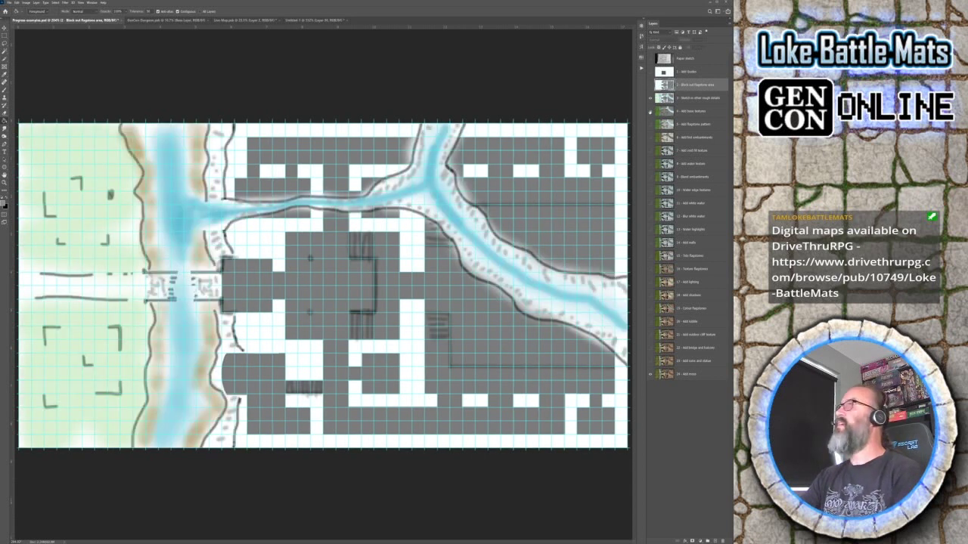
{"action": "left_click", "coordinate": [650, 110]}
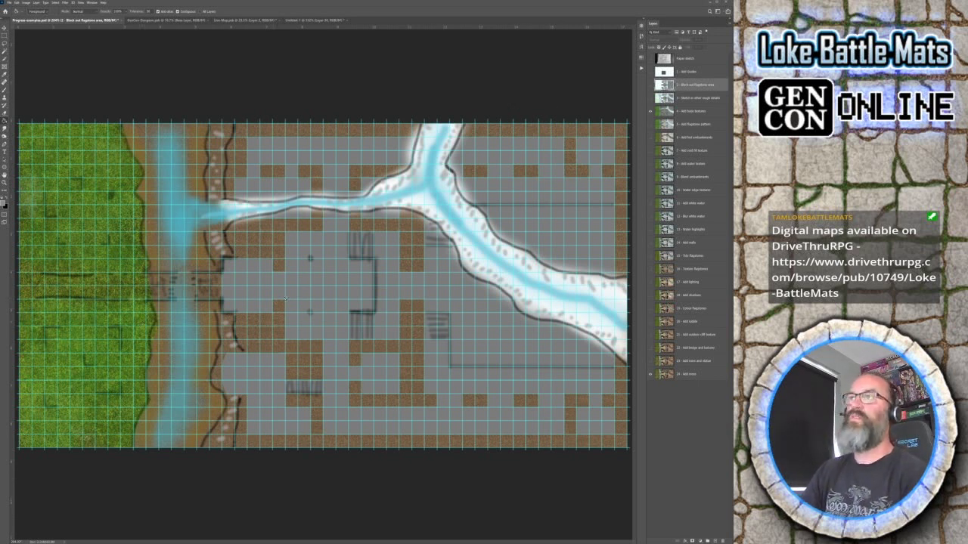
Step: In the Live Map document, show the Base Layer and delete a freehand selection of its brown texture over the sketched river
{"action": "left_click", "coordinate": [236, 20]}
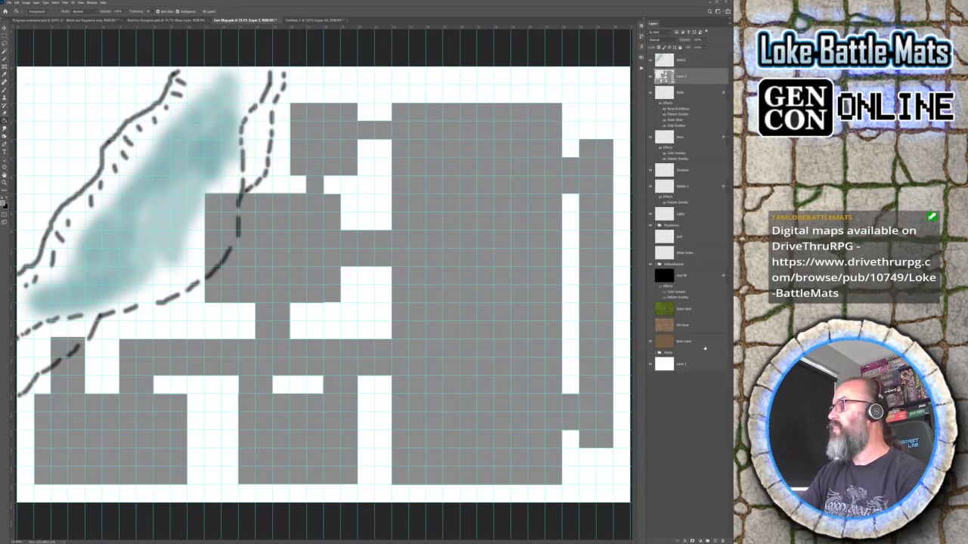
{"action": "left_click", "coordinate": [683, 341]}
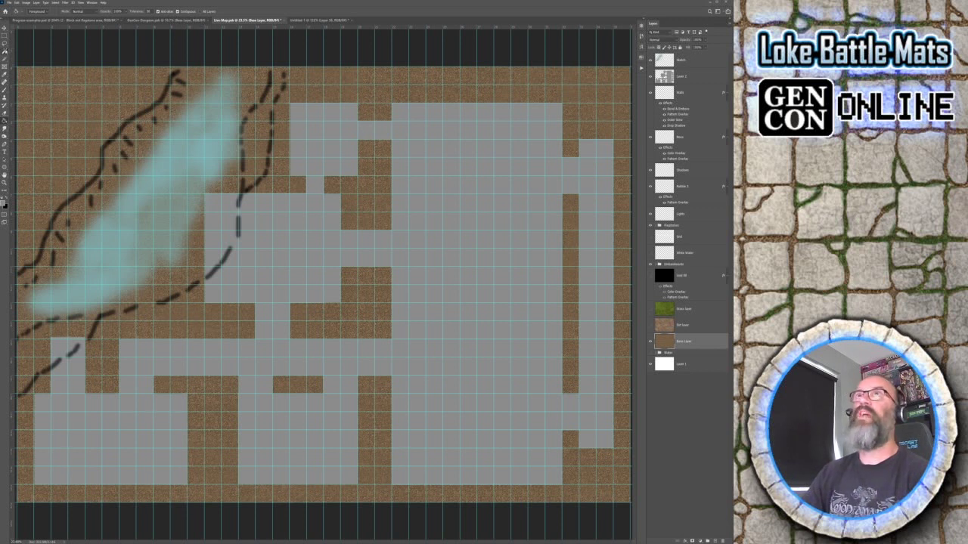
{"action": "left_click", "coordinate": [5, 43]}
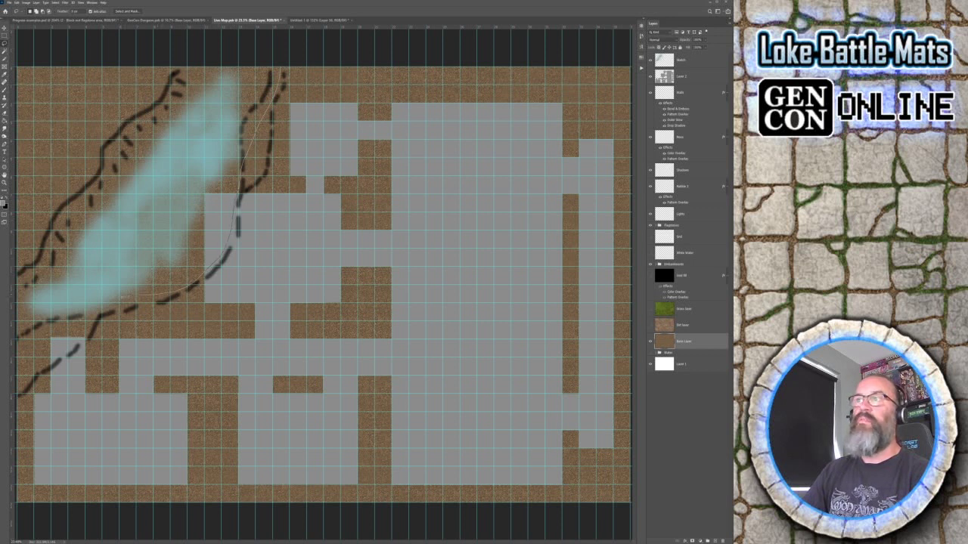
{"action": "mouse_move", "coordinate": [22, 350]}
{"action": "left_mouse_down"}
{"action": "mouse_move", "coordinate": [26, 280]}
{"action": "mouse_move", "coordinate": [160, 87]}
{"action": "left_mouse_up"}
{"action": "left_click_drag", "start_coordinate": [265, 55], "coordinate": [268, 54]}
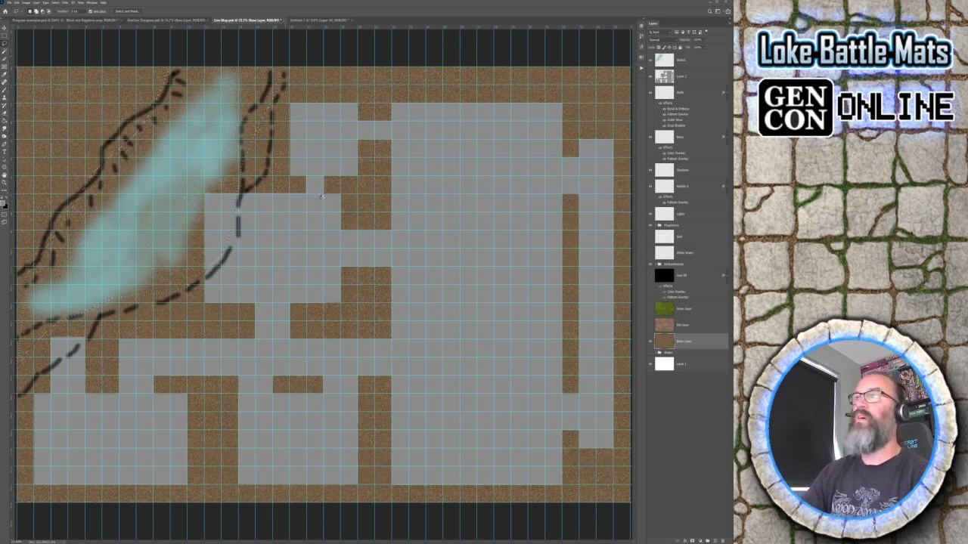
{"action": "key", "text": "Delete"}
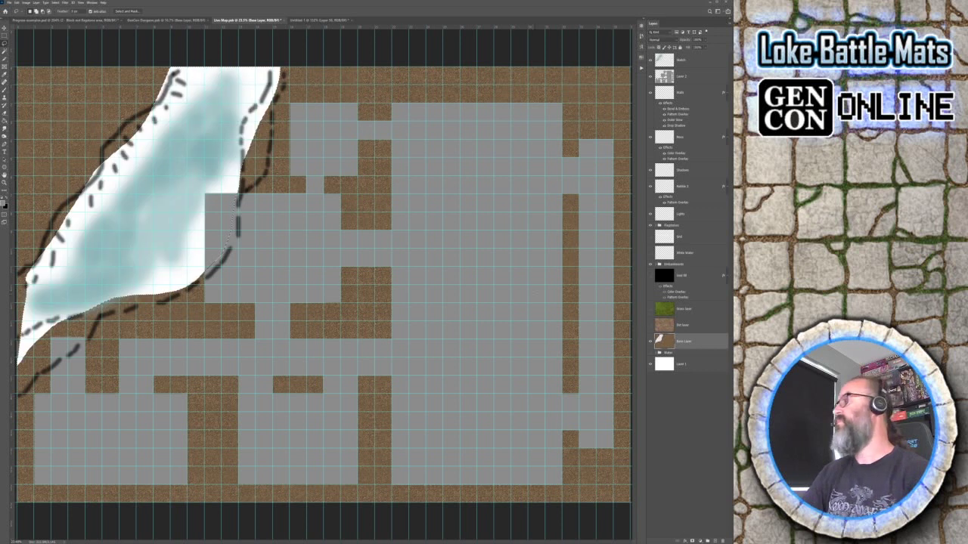
Step: Select the map corner across the river freehand and delete the Base Layer texture there
{"action": "mouse_move", "coordinate": [175, 73]}
{"action": "left_mouse_down"}
{"action": "mouse_move", "coordinate": [118, 240]}
{"action": "mouse_move", "coordinate": [37, 313]}
{"action": "mouse_move", "coordinate": [23, 352]}
{"action": "left_mouse_up"}
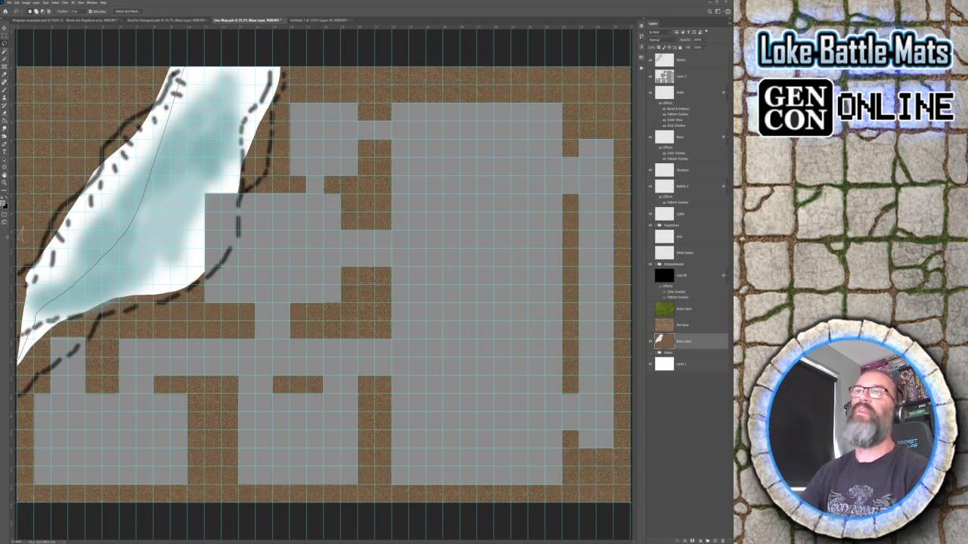
{"action": "left_click_drag", "start_coordinate": [22, 233], "coordinate": [23, 257]}
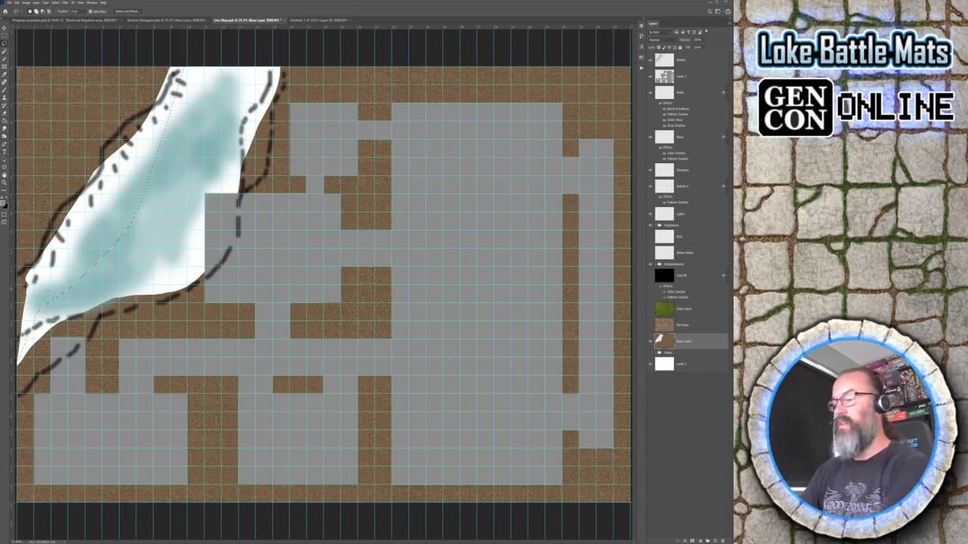
{"action": "key", "text": "Delete"}
{"action": "key", "text": "ctrl+d"}
{"action": "left_click_drag", "start_coordinate": [73, 246], "coordinate": [184, 95]}
{"action": "mouse_move", "coordinate": [119, 34]}
{"action": "left_mouse_down"}
{"action": "mouse_move", "coordinate": [36, 38]}
{"action": "mouse_move", "coordinate": [27, 74]}
{"action": "left_mouse_up"}
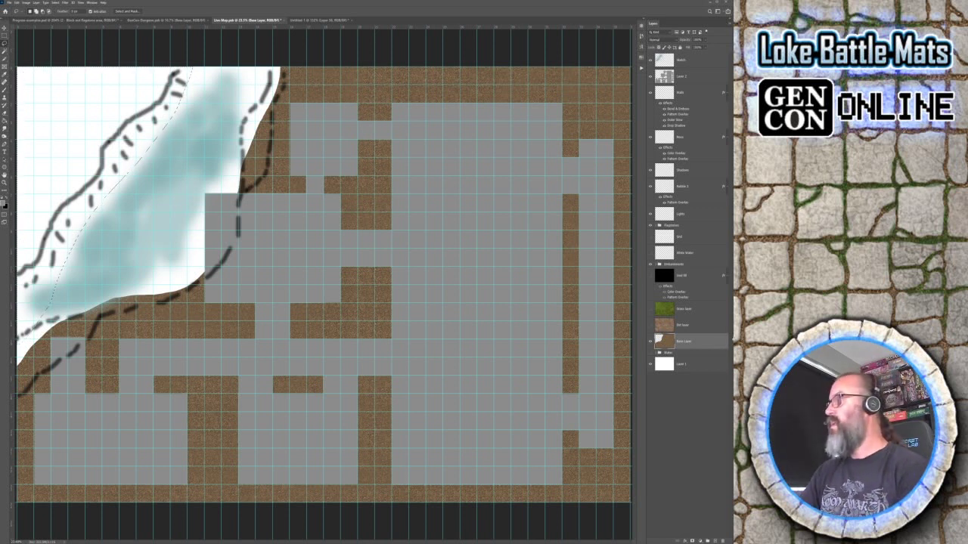
Step: Show the grass layer and delete its texture everywhere except on the far bank of the river
{"action": "left_click", "coordinate": [650, 310]}
{"action": "left_click", "coordinate": [688, 310]}
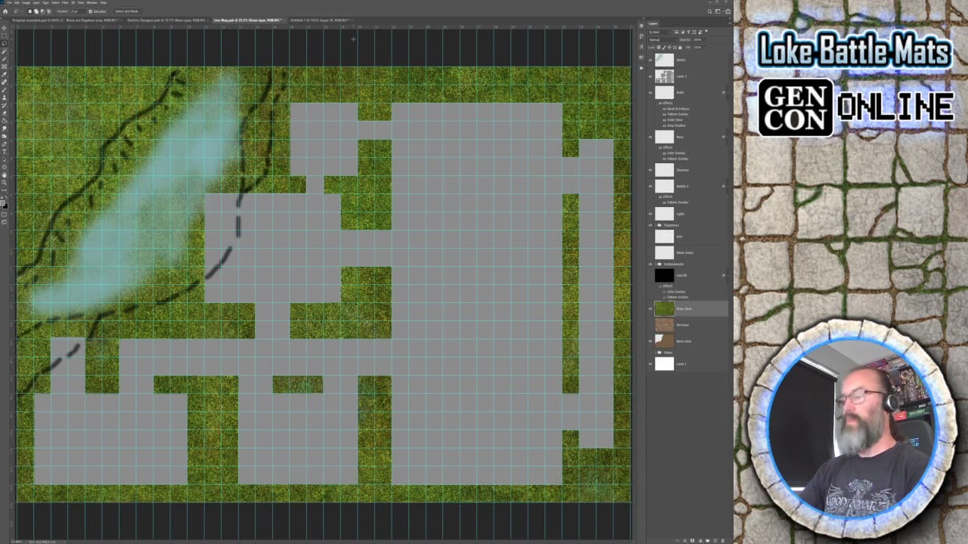
{"action": "key", "text": "Delete"}
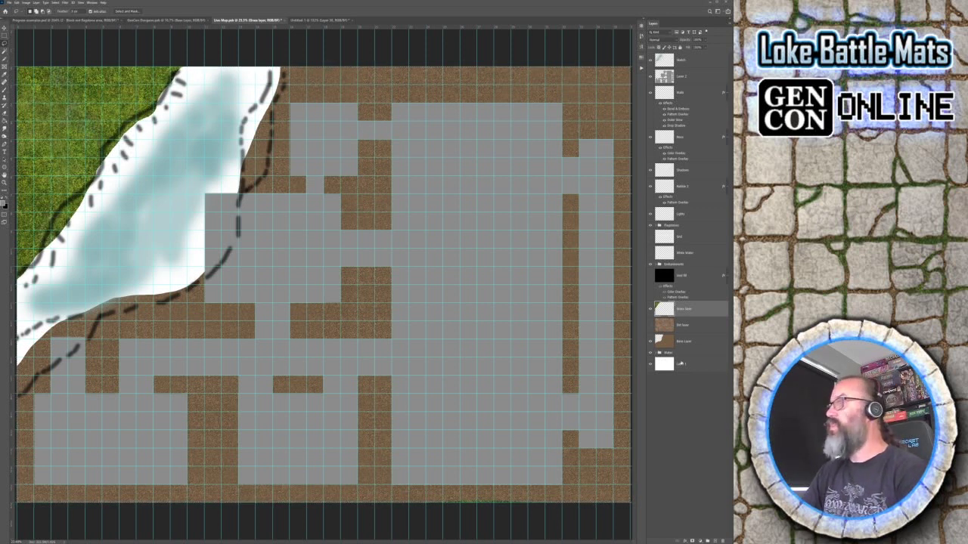
Step: Show the Water group to fill the river and hide the Sketch layer
{"action": "left_click", "coordinate": [680, 364]}
{"action": "left_click", "coordinate": [681, 353]}
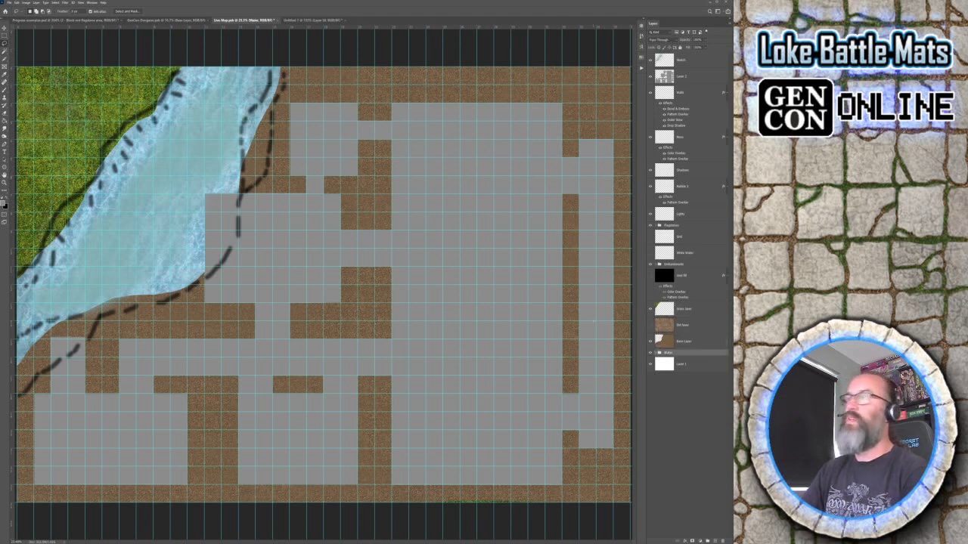
{"action": "left_click", "coordinate": [650, 60]}
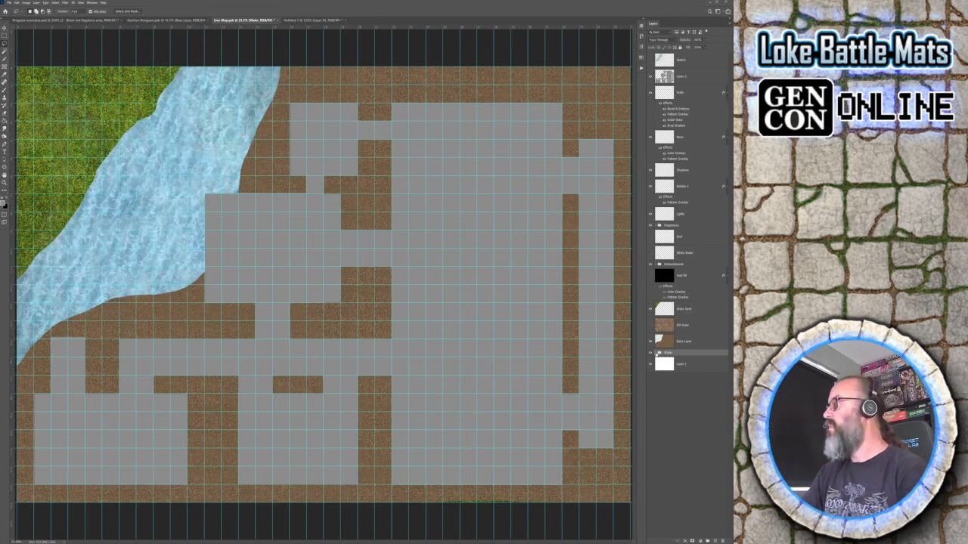
Step: In the Water group, compare the Water Highlights layer in Normal and Color Dodge blending, and with the layer hidden and shown
{"action": "left_click", "coordinate": [658, 353]}
{"action": "left_click", "coordinate": [704, 369]}
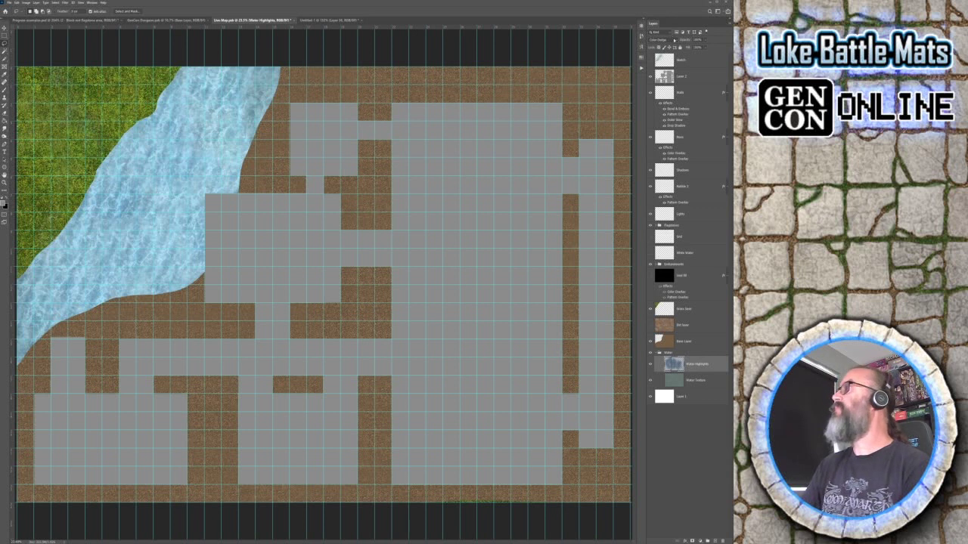
{"action": "scroll", "coordinate": [675, 42], "scroll_direction": "up", "scroll_amount": 9}
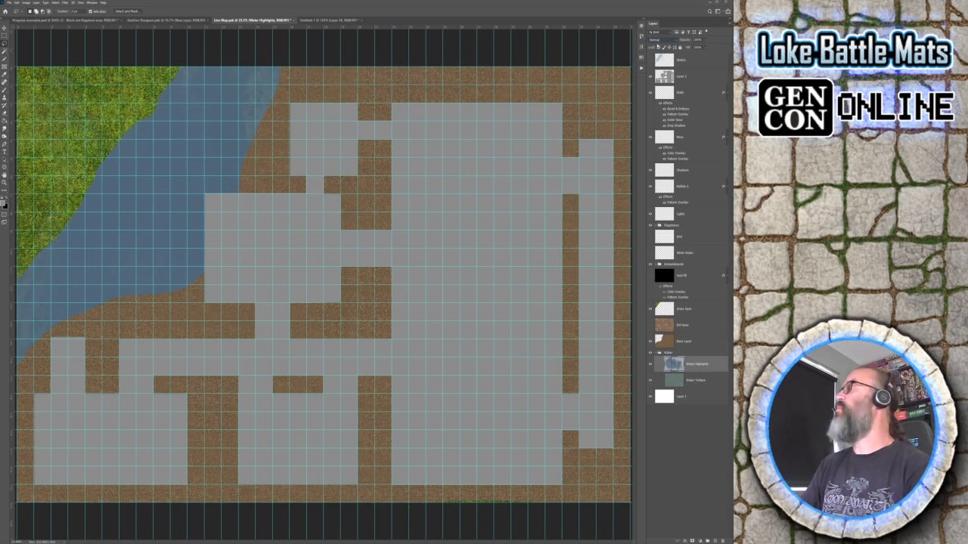
{"action": "scroll", "coordinate": [675, 41], "scroll_direction": "down", "scroll_amount": 9}
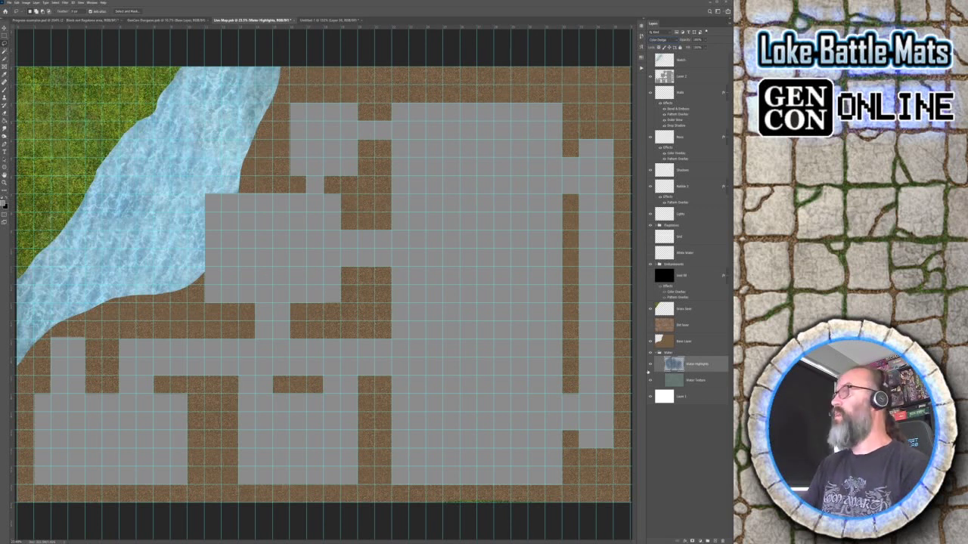
{"action": "left_click", "coordinate": [649, 365]}
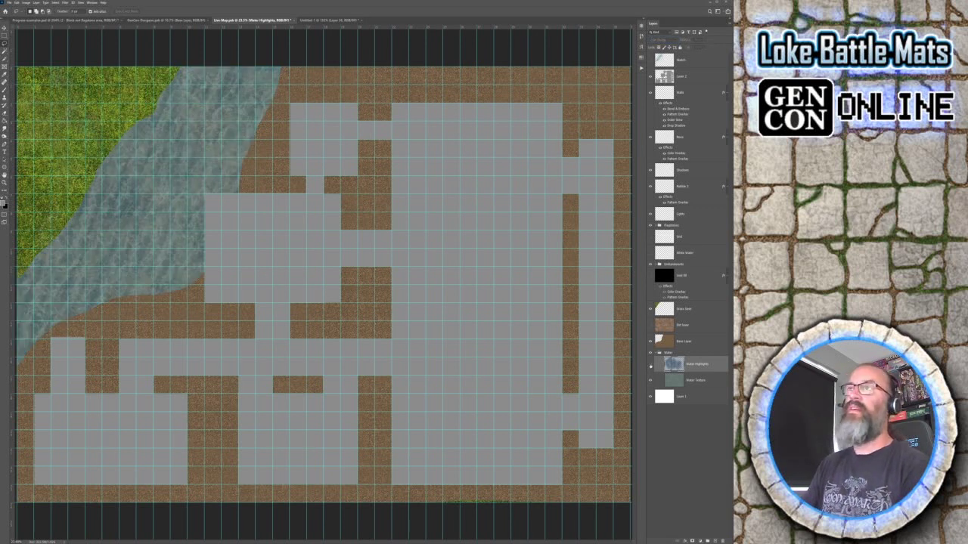
{"action": "left_click", "coordinate": [649, 365]}
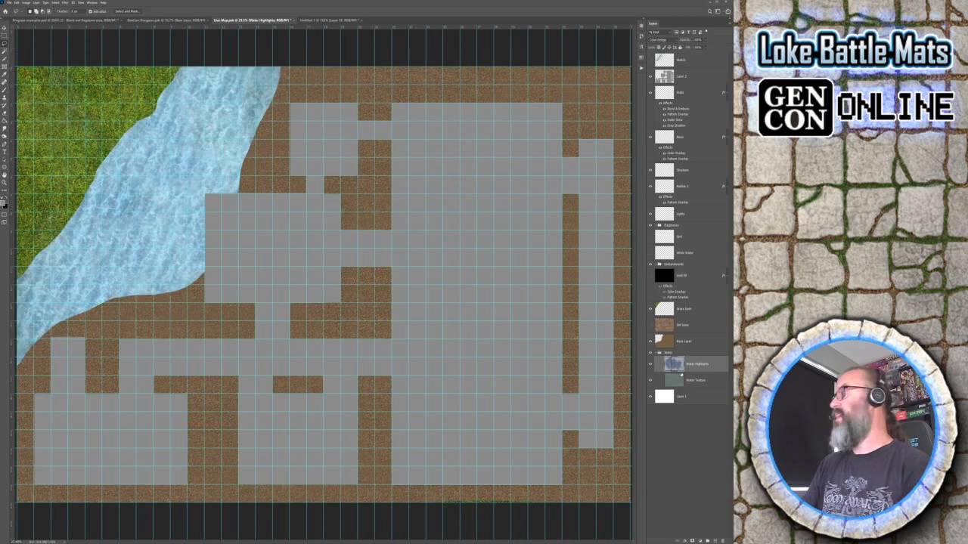
Step: Partly erase the Water Highlights along both river banks with a soft, low-opacity eraser to darken the water's edges
{"action": "key", "text": "b"}
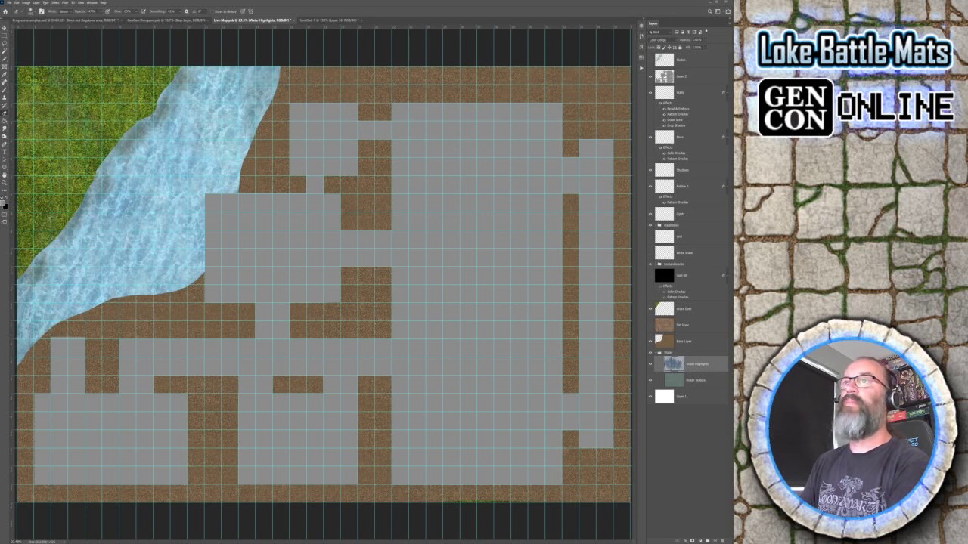
{"action": "mouse_move", "coordinate": [166, 276]}
{"action": "left_mouse_down"}
{"action": "mouse_move", "coordinate": [204, 255]}
{"action": "mouse_move", "coordinate": [205, 192]}
{"action": "mouse_move", "coordinate": [198, 260]}
{"action": "mouse_move", "coordinate": [260, 88]}
{"action": "mouse_move", "coordinate": [230, 185]}
{"action": "mouse_move", "coordinate": [194, 233]}
{"action": "left_mouse_up"}
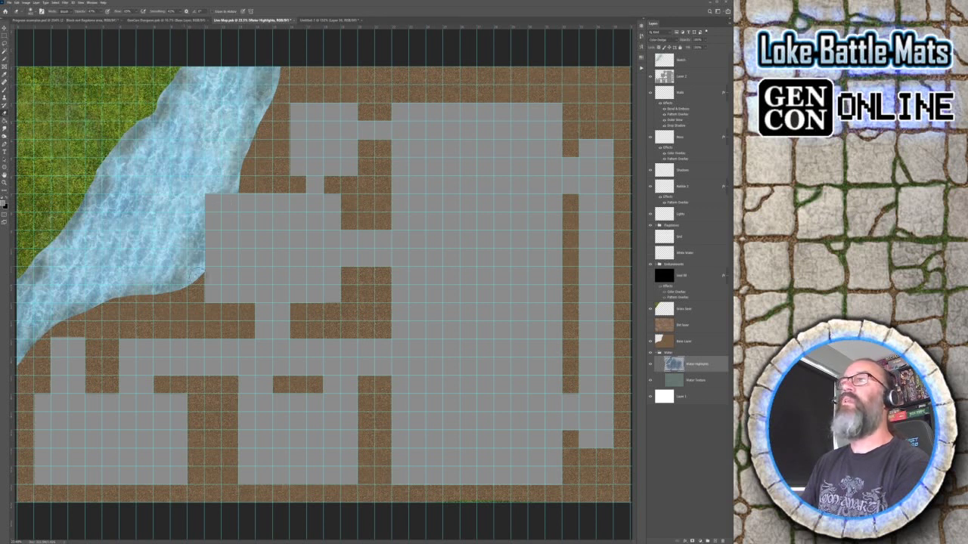
{"action": "mouse_move", "coordinate": [195, 87]}
{"action": "left_mouse_down"}
{"action": "mouse_move", "coordinate": [130, 164]}
{"action": "mouse_move", "coordinate": [23, 292]}
{"action": "left_mouse_up"}
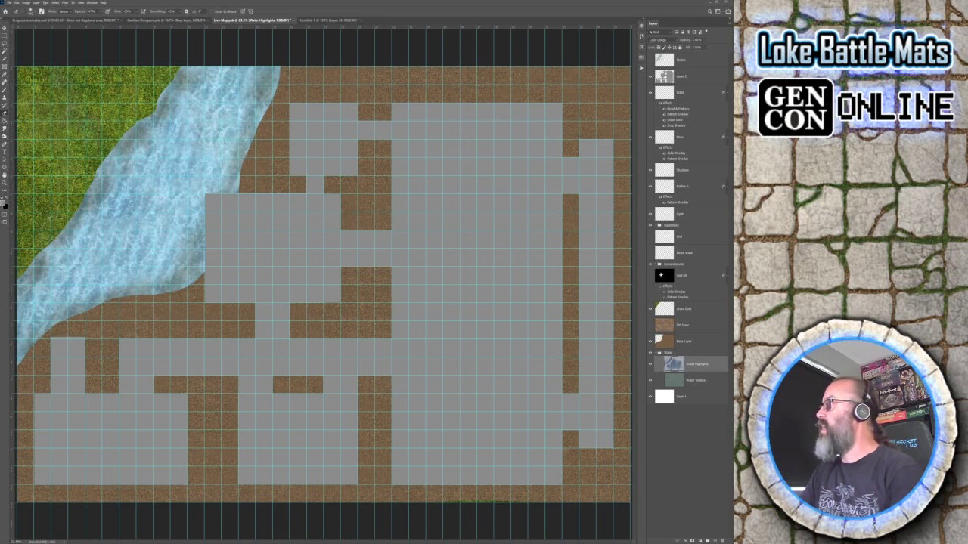
Step: On the Embankment Texture layer, paint grey rock along the river's dungeon-side bank, and check it with the grey rooms briefly hidden
{"action": "left_click", "coordinate": [659, 265]}
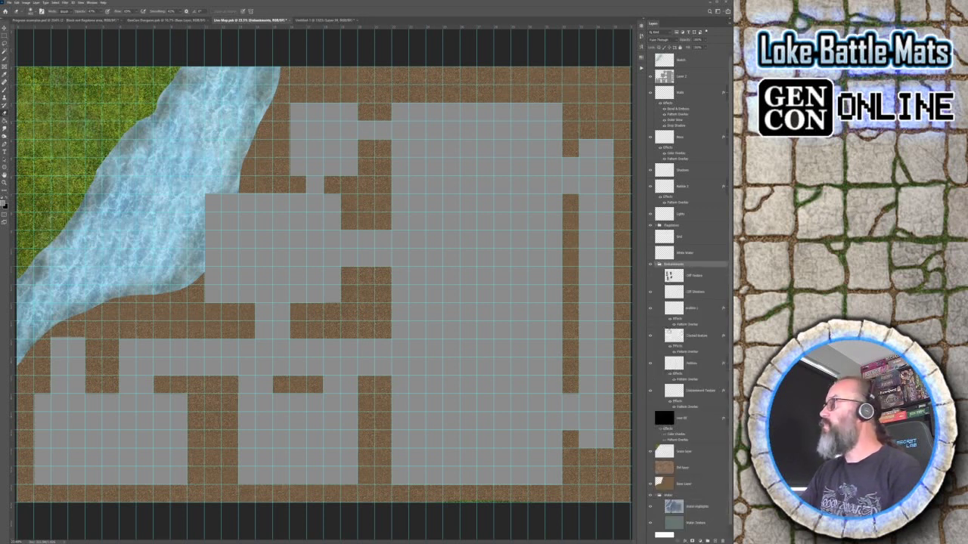
{"action": "left_click", "coordinate": [703, 391]}
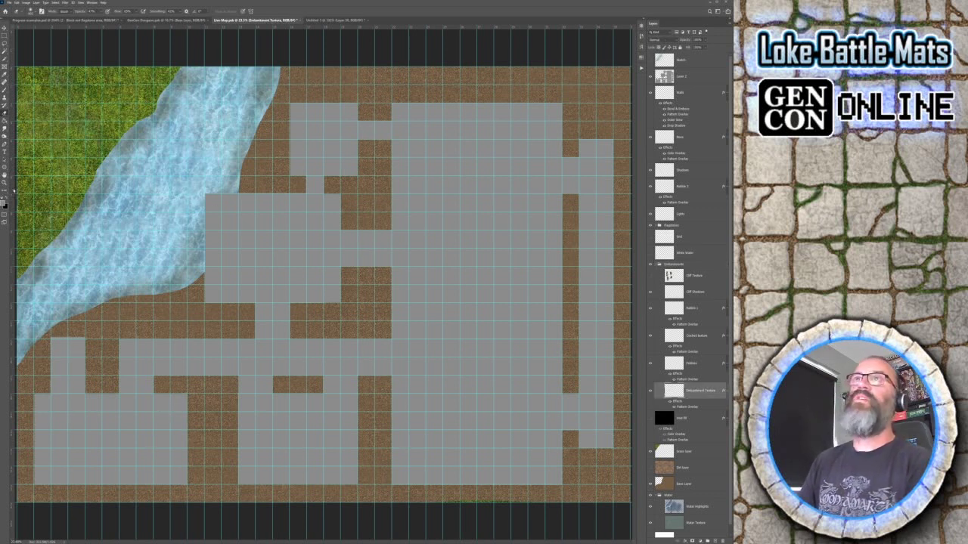
{"action": "key", "text": "b"}
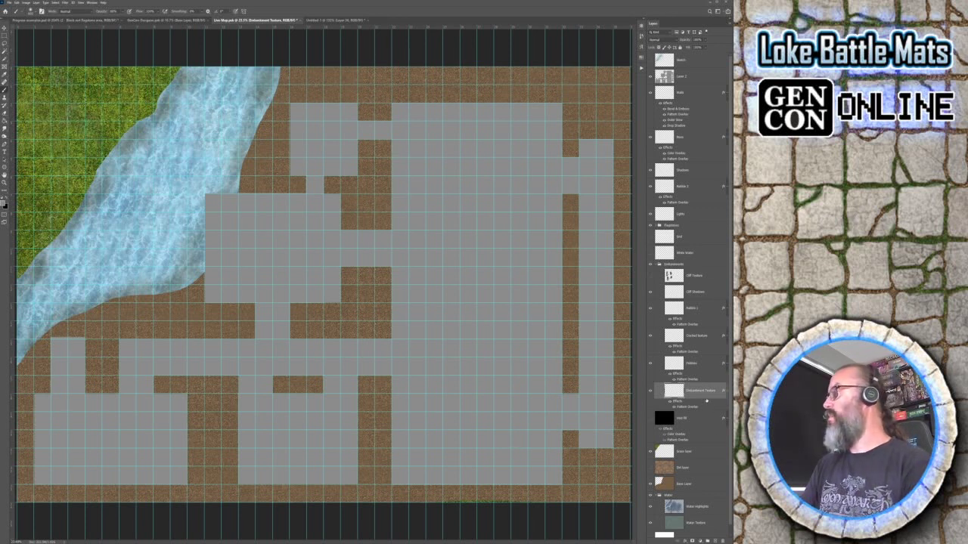
{"action": "key", "text": "space"}
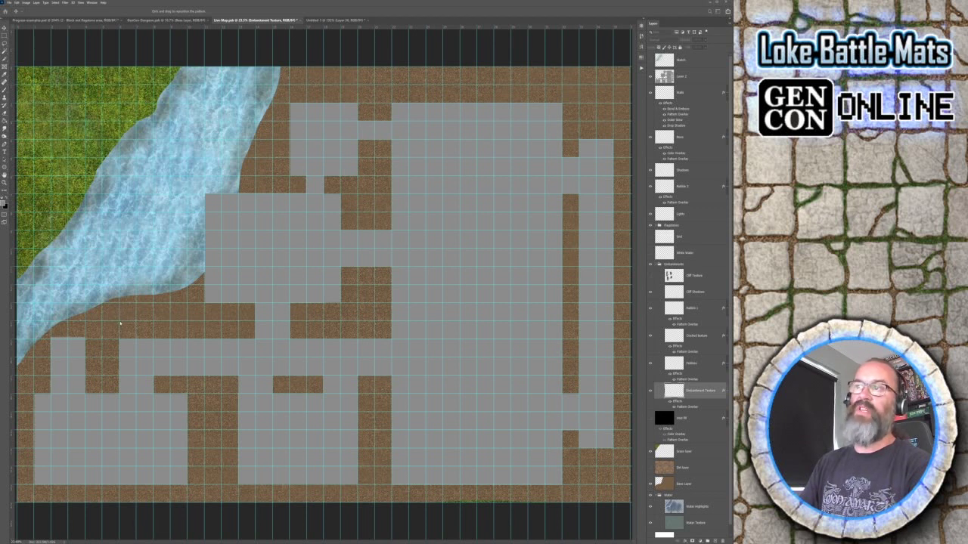
{"action": "key", "text": "b"}
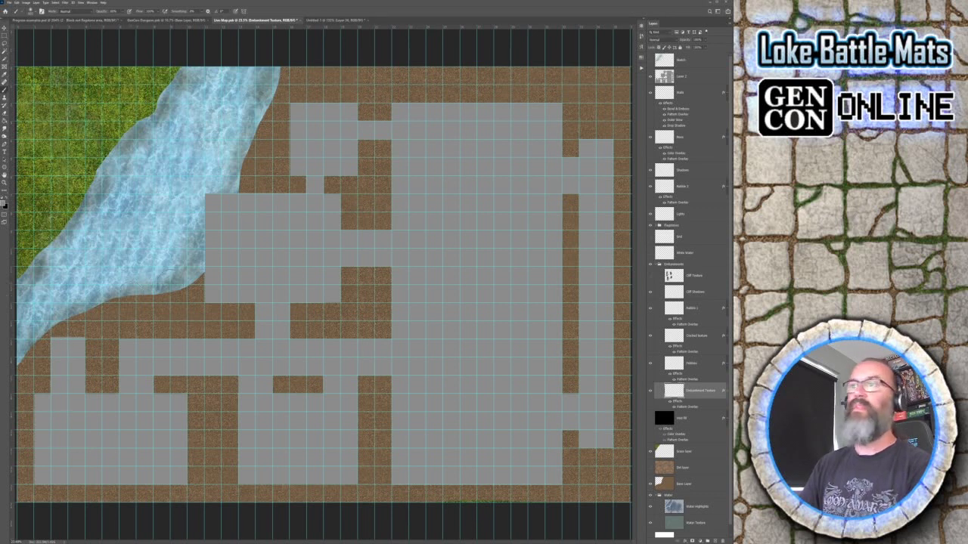
{"action": "mouse_move", "coordinate": [160, 271]}
{"action": "left_mouse_down"}
{"action": "mouse_move", "coordinate": [181, 287]}
{"action": "mouse_move", "coordinate": [85, 306]}
{"action": "mouse_move", "coordinate": [42, 333]}
{"action": "mouse_move", "coordinate": [17, 362]}
{"action": "mouse_move", "coordinate": [19, 378]}
{"action": "left_mouse_up"}
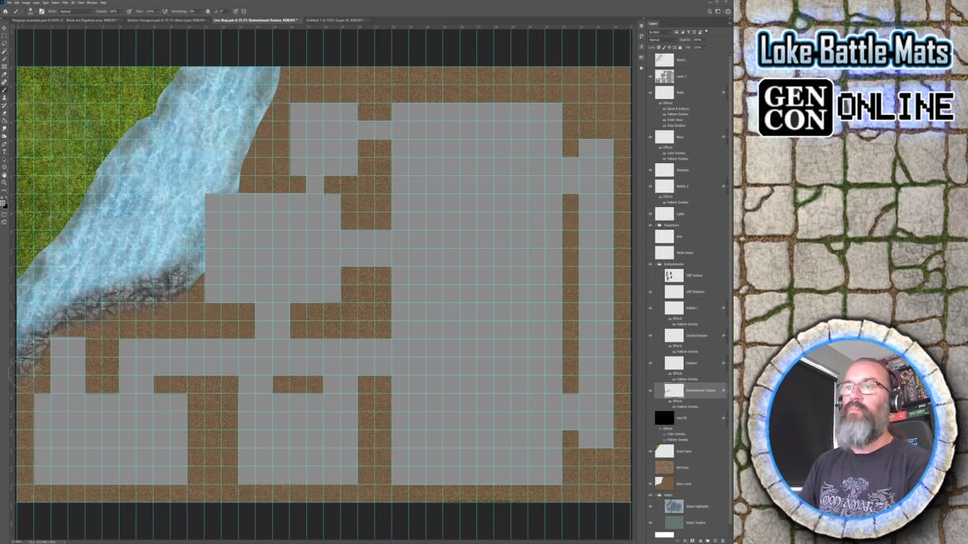
{"action": "mouse_move", "coordinate": [200, 289]}
{"action": "left_mouse_down"}
{"action": "mouse_move", "coordinate": [206, 225]}
{"action": "mouse_move", "coordinate": [230, 176]}
{"action": "mouse_move", "coordinate": [240, 182]}
{"action": "mouse_move", "coordinate": [281, 70]}
{"action": "left_mouse_up"}
{"action": "mouse_move", "coordinate": [260, 147]}
{"action": "left_mouse_down"}
{"action": "mouse_move", "coordinate": [261, 96]}
{"action": "mouse_move", "coordinate": [280, 104]}
{"action": "left_mouse_up"}
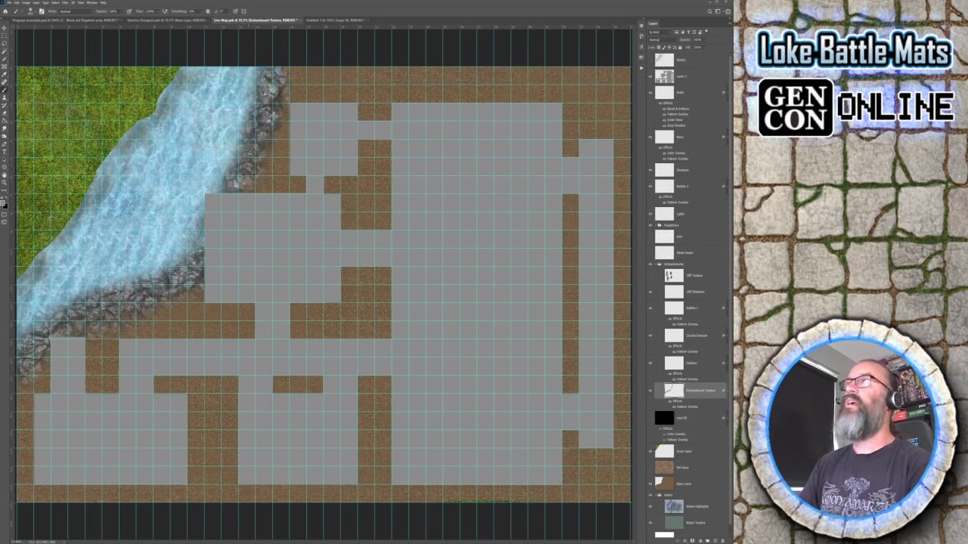
{"action": "left_click_drag", "start_coordinate": [219, 194], "coordinate": [238, 177]}
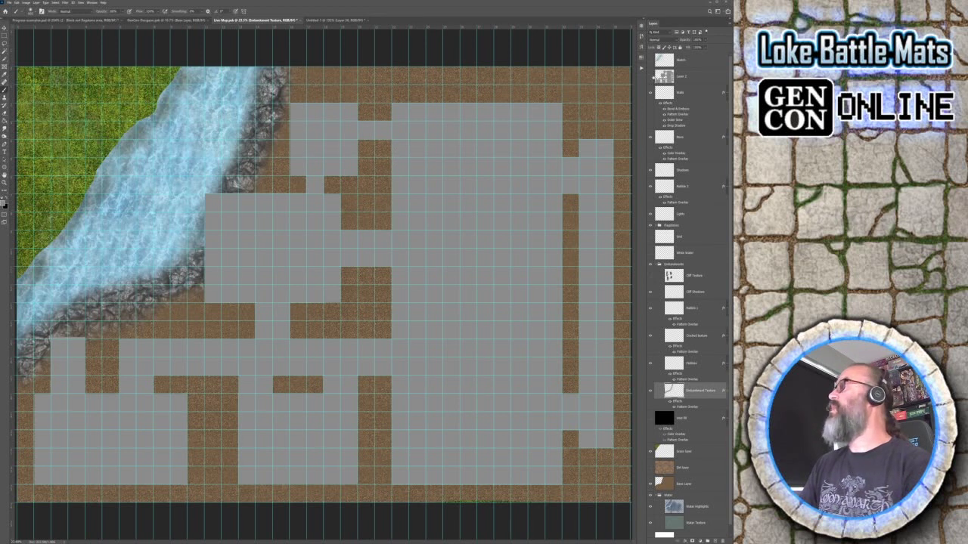
{"action": "left_click", "coordinate": [649, 76]}
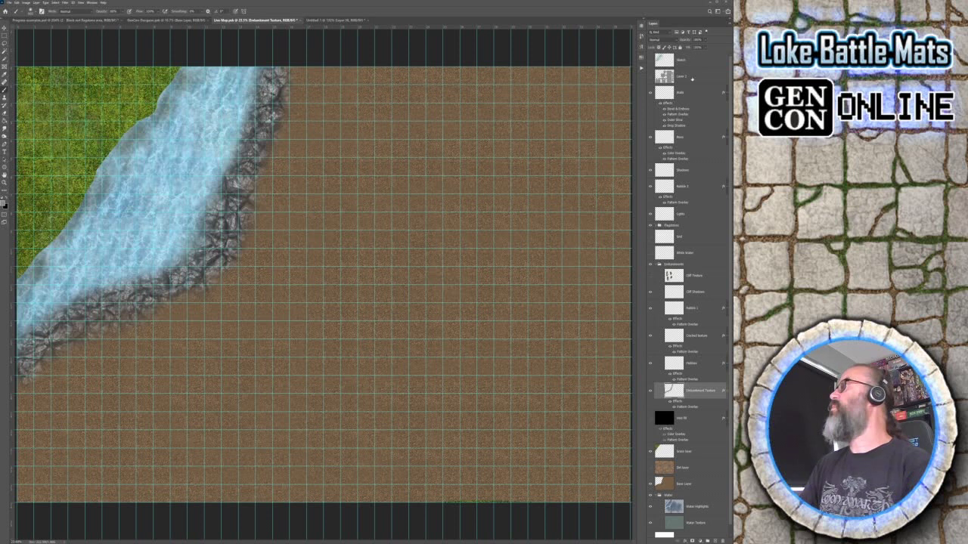
{"action": "key", "text": "ctrl+z"}
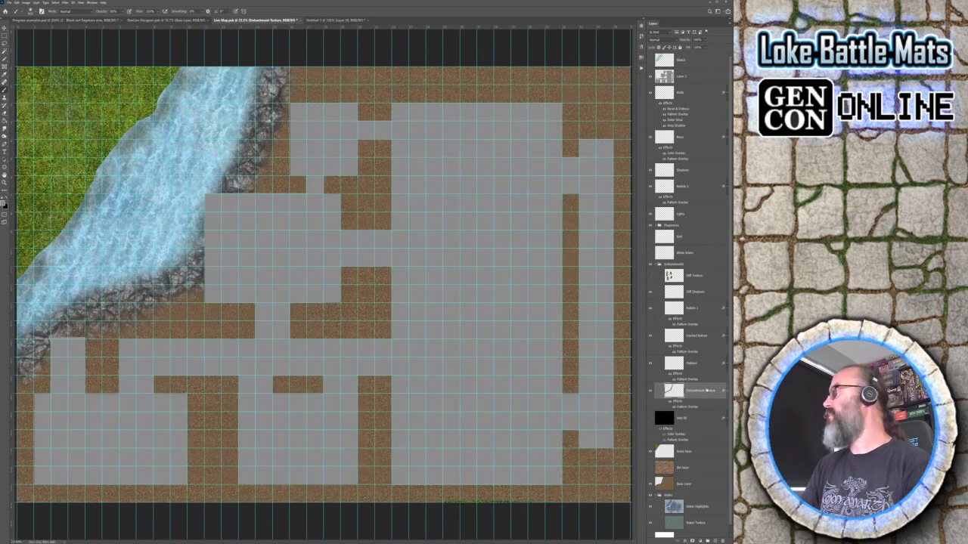
Step: Pick an earthy brown and paint the embankment texture along the river's grass-side bank
{"action": "key", "text": "i"}
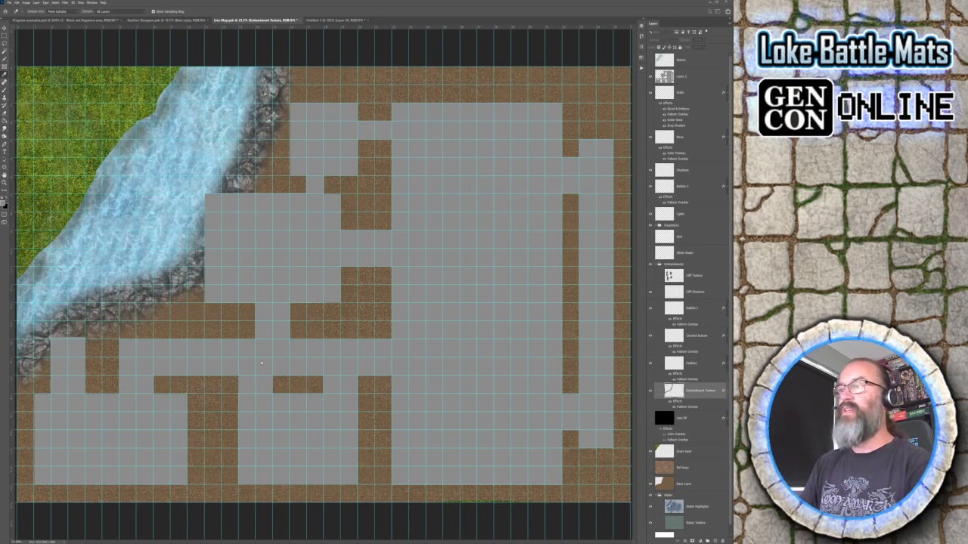
{"action": "key", "text": "b"}
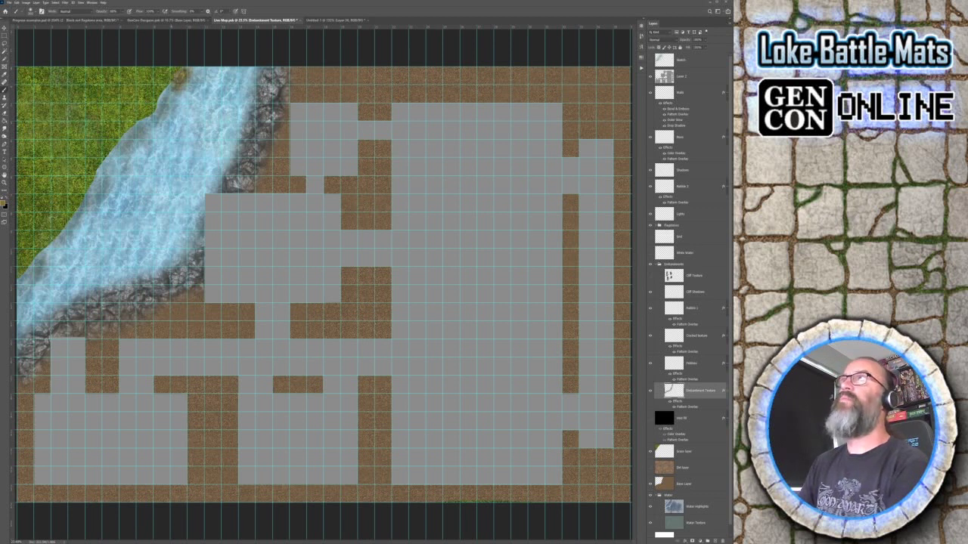
{"action": "left_click_drag", "start_coordinate": [171, 80], "coordinate": [73, 219]}
{"action": "left_click_drag", "start_coordinate": [56, 241], "coordinate": [20, 283]}
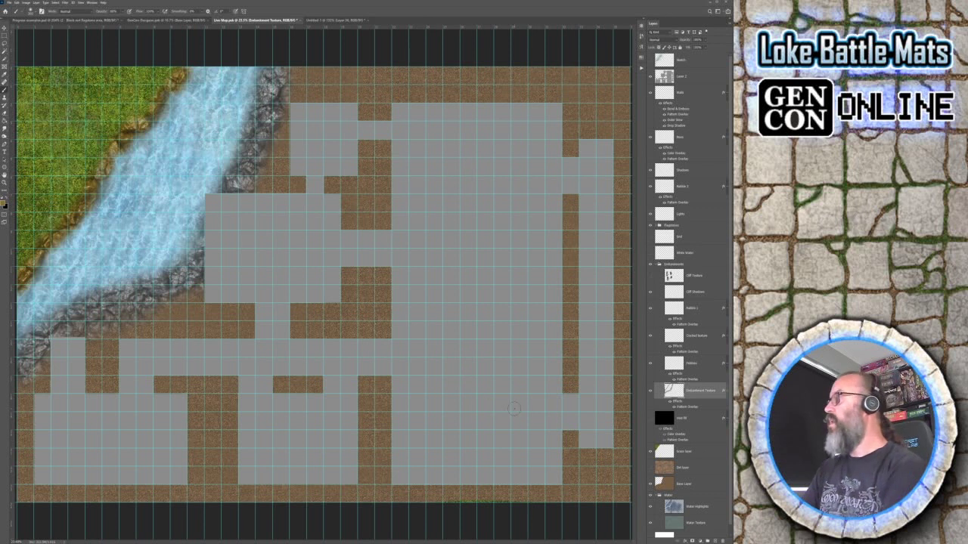
Step: Sample a light blue from the river, and examine the water edges and embankments on both banks up close
{"action": "left_click", "coordinate": [147, 235], "text": "alt"}
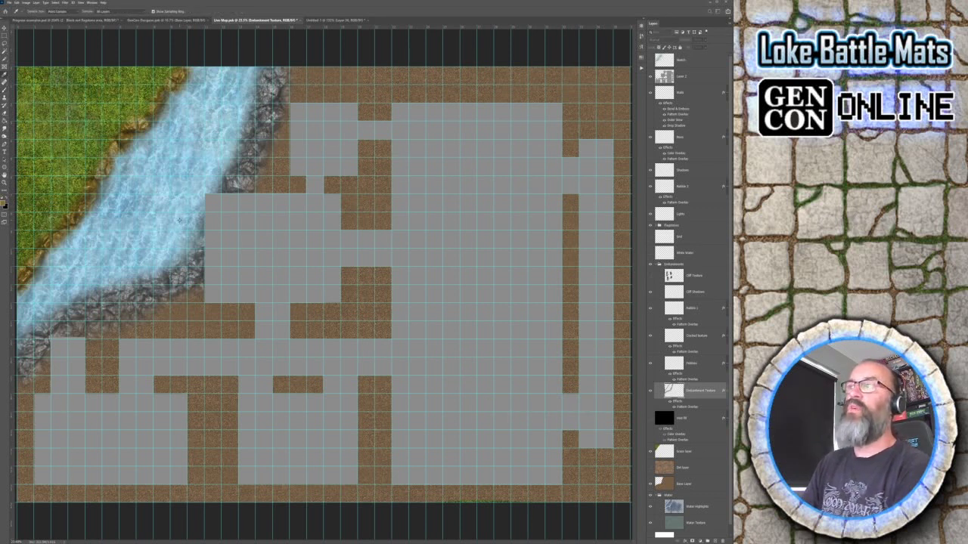
{"action": "key", "text": "b"}
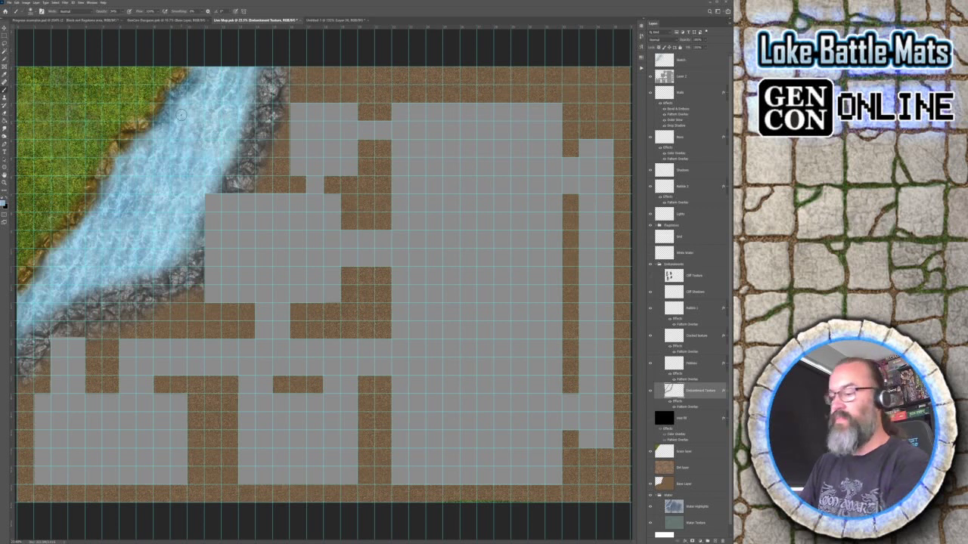
{"action": "scroll", "coordinate": [174, 120], "scroll_direction": "up", "scroll_amount": 1}
{"action": "scroll", "coordinate": [155, 177], "scroll_direction": "up", "scroll_amount": 1}
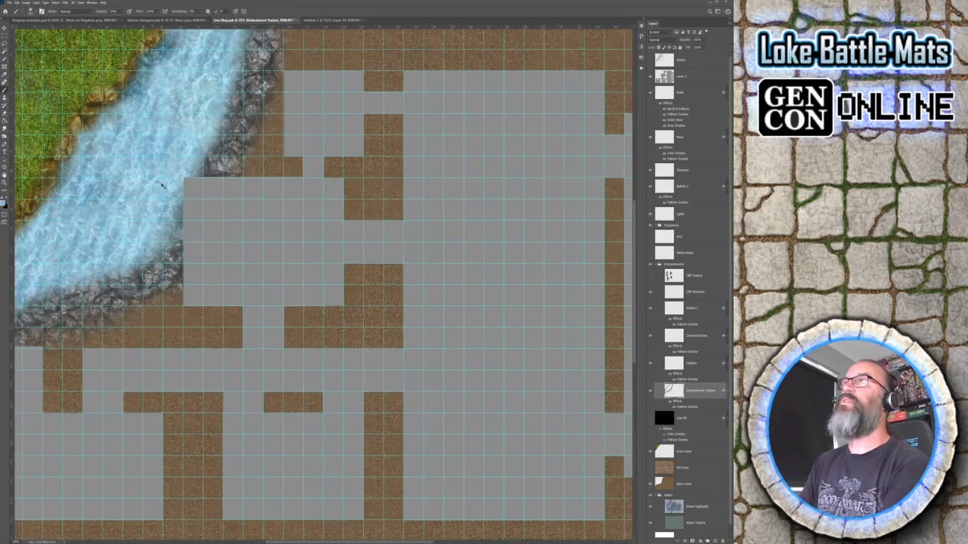
{"action": "scroll", "coordinate": [161, 184], "scroll_direction": "up", "scroll_amount": 1}
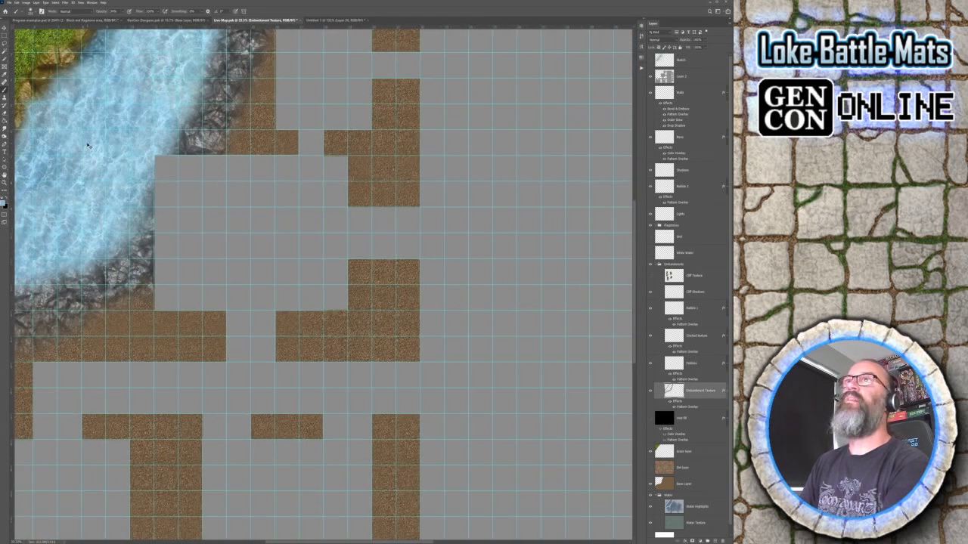
{"action": "key", "text": "ctrl+plus"}
{"action": "key", "text": "space"}
{"action": "left_click_drag", "start_coordinate": [227, 151], "coordinate": [382, 429]}
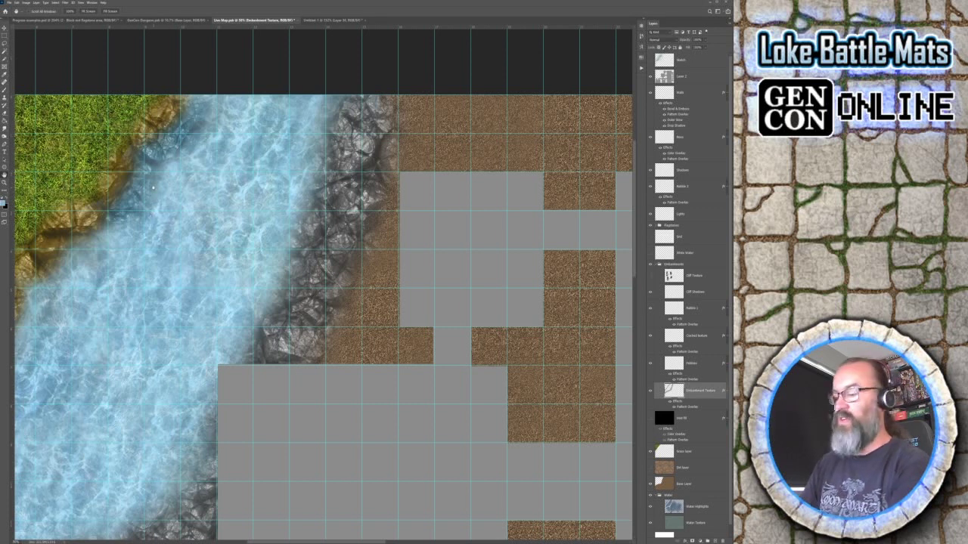
{"action": "key", "text": "ctrl+minus"}
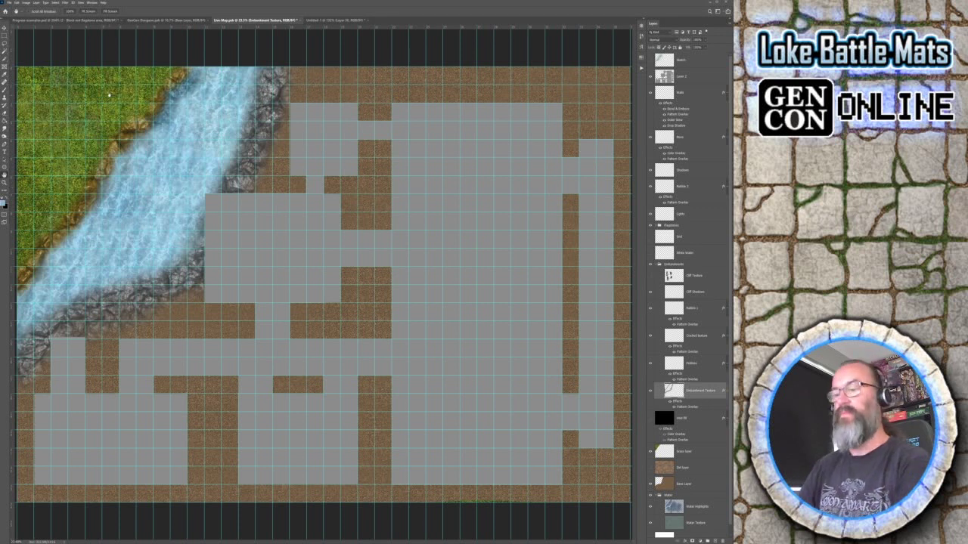
{"action": "key", "text": "b"}
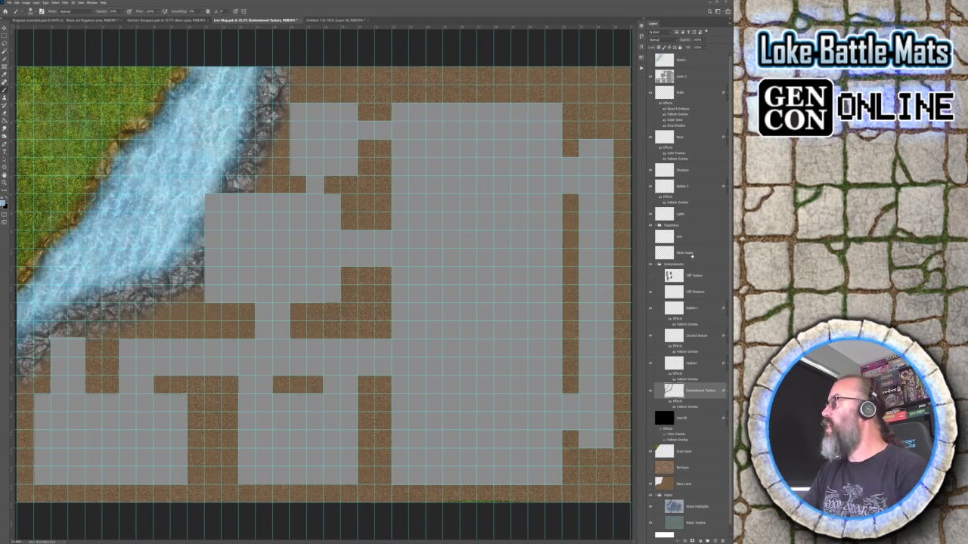
Step: On the White Water layer, paint soft white streaks of foam along the river in the direction of its flow
{"action": "left_click", "coordinate": [700, 255]}
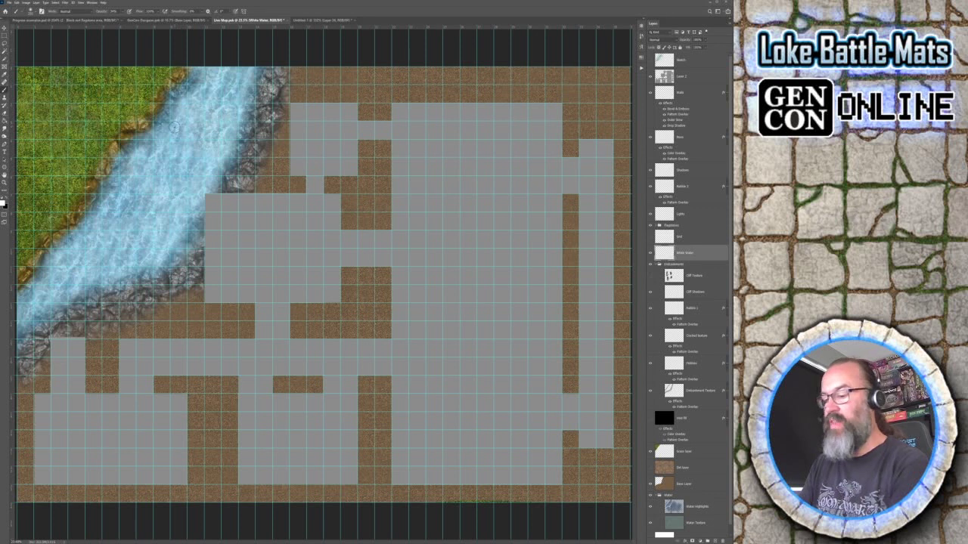
{"action": "left_click_drag", "start_coordinate": [201, 82], "coordinate": [171, 124]}
{"action": "mouse_move", "coordinate": [225, 97]}
{"action": "left_mouse_down"}
{"action": "mouse_move", "coordinate": [206, 146]}
{"action": "mouse_move", "coordinate": [204, 121]}
{"action": "mouse_move", "coordinate": [160, 170]}
{"action": "mouse_move", "coordinate": [167, 147]}
{"action": "mouse_move", "coordinate": [134, 176]}
{"action": "left_mouse_up"}
{"action": "mouse_move", "coordinate": [191, 168]}
{"action": "left_mouse_down"}
{"action": "mouse_move", "coordinate": [178, 193]}
{"action": "mouse_move", "coordinate": [137, 224]}
{"action": "left_mouse_up"}
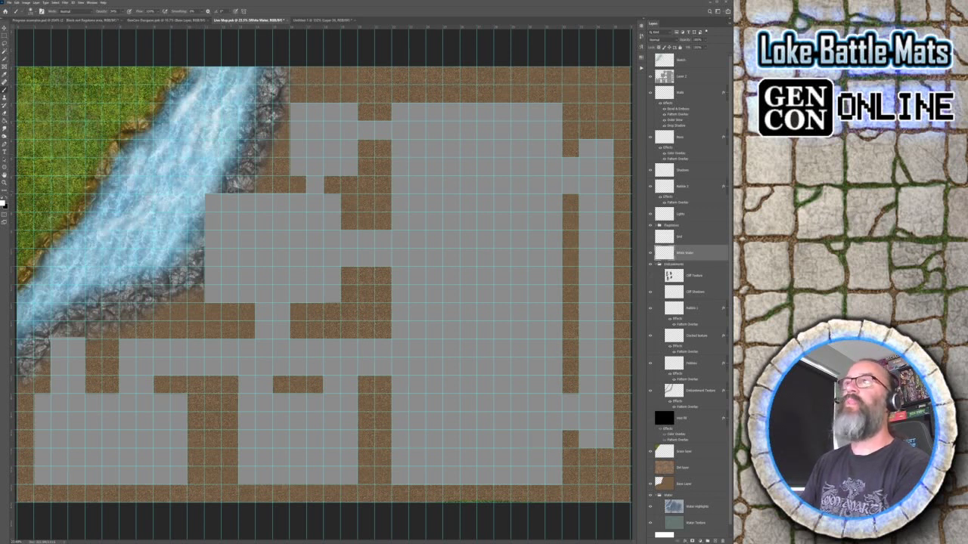
{"action": "mouse_move", "coordinate": [192, 207]}
{"action": "left_mouse_down"}
{"action": "mouse_move", "coordinate": [180, 230]}
{"action": "mouse_move", "coordinate": [152, 243]}
{"action": "mouse_move", "coordinate": [158, 260]}
{"action": "mouse_move", "coordinate": [105, 282]}
{"action": "mouse_move", "coordinate": [121, 267]}
{"action": "mouse_move", "coordinate": [91, 258]}
{"action": "mouse_move", "coordinate": [42, 304]}
{"action": "left_mouse_up"}
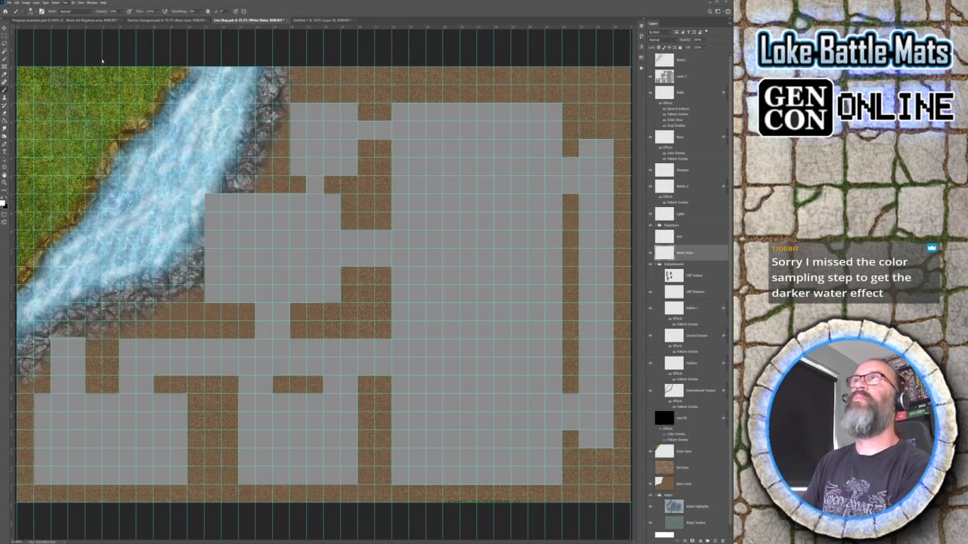
{"action": "key", "text": "h"}
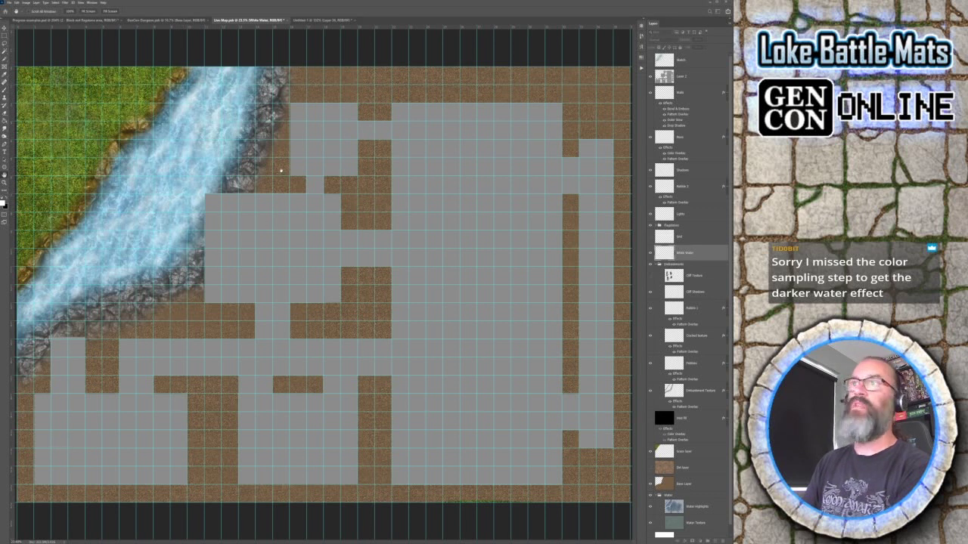
{"action": "key", "text": "b"}
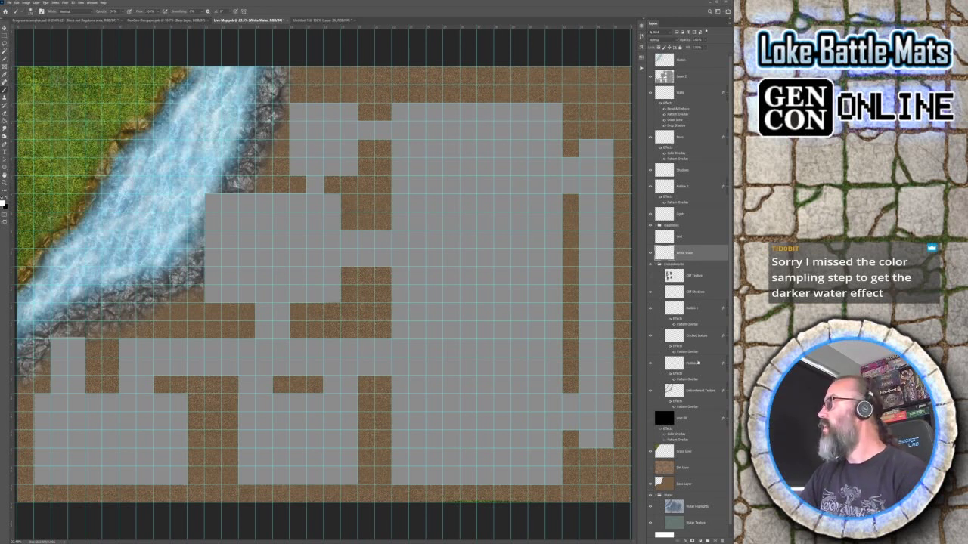
Step: Select the Pebbles layer in the Embankments group and sample a light blue from the river as the brush colour
{"action": "left_click", "coordinate": [697, 364]}
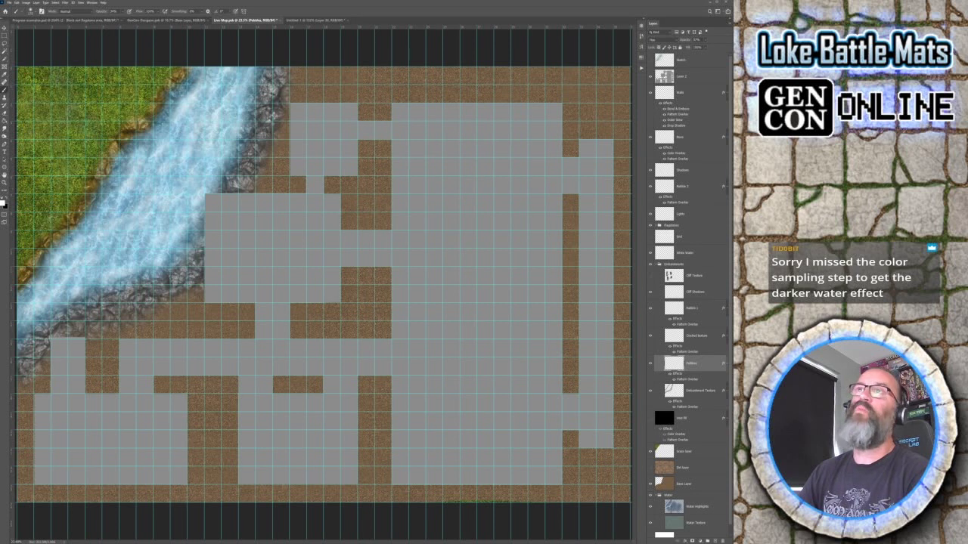
{"action": "key", "text": "i"}
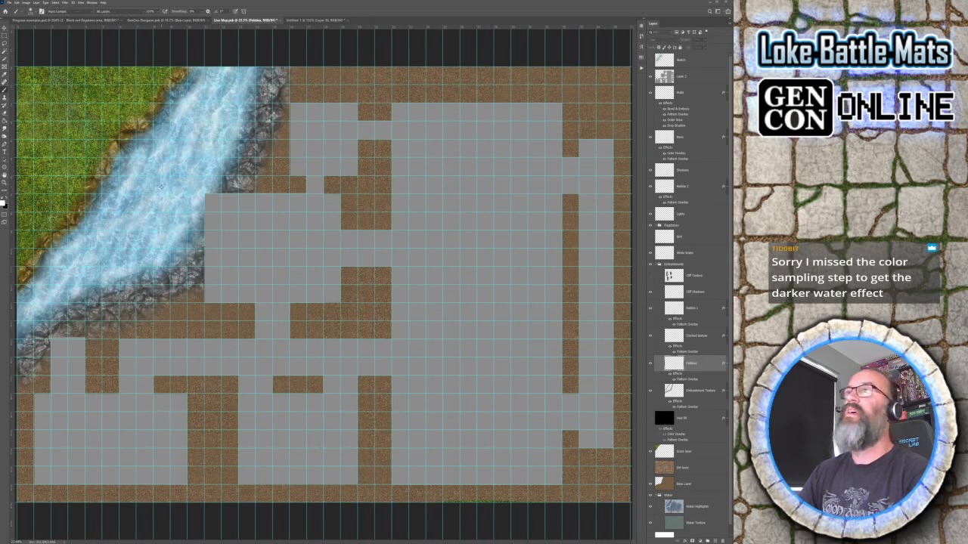
{"action": "key", "text": "b"}
{"action": "left_click", "coordinate": [186, 105], "text": "alt"}
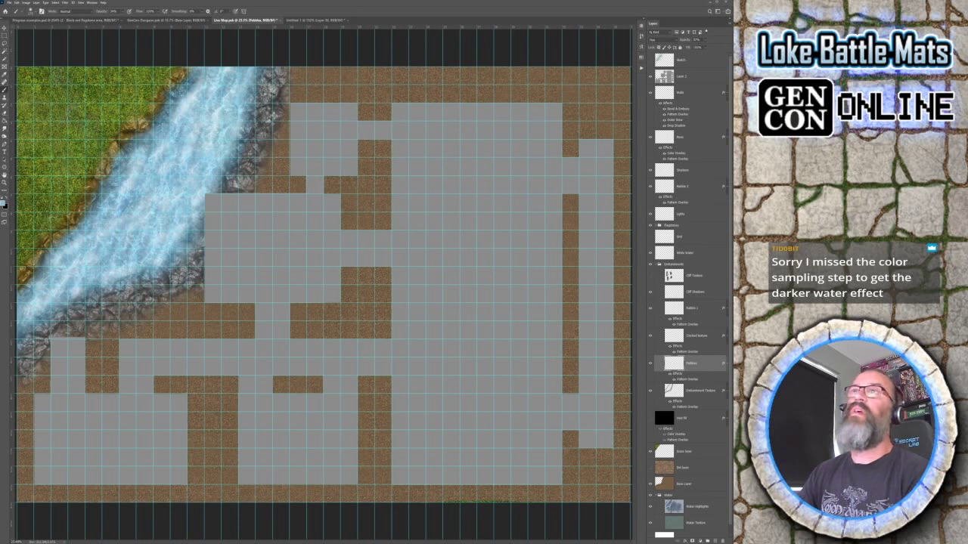
{"action": "key", "text": "i"}
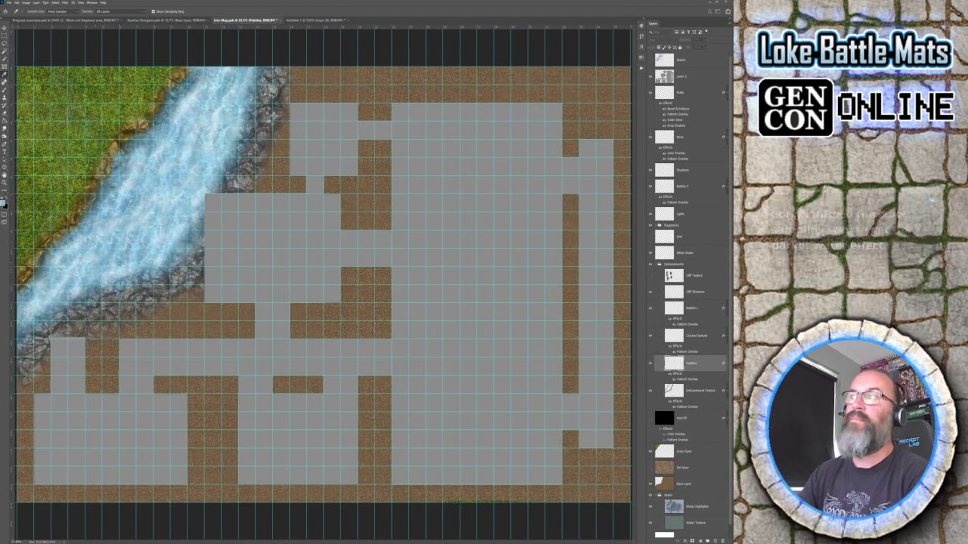
{"action": "key", "text": "b"}
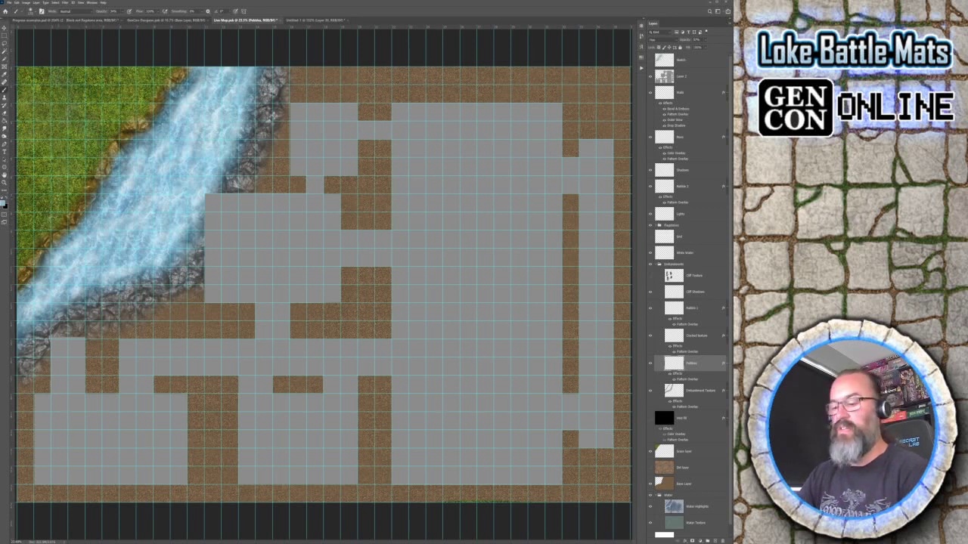
Step: Paint faint pebbles in the river on the Pebbles layer with the sampled blue, working close up along the banks
{"action": "key", "text": "z"}
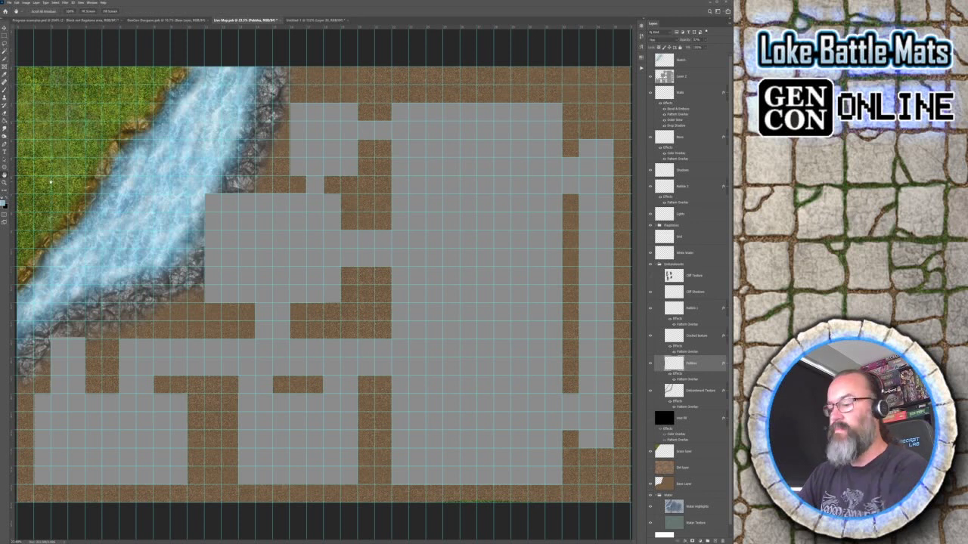
{"action": "left_click", "coordinate": [322, 295]}
{"action": "key", "text": "ctrl+plus"}
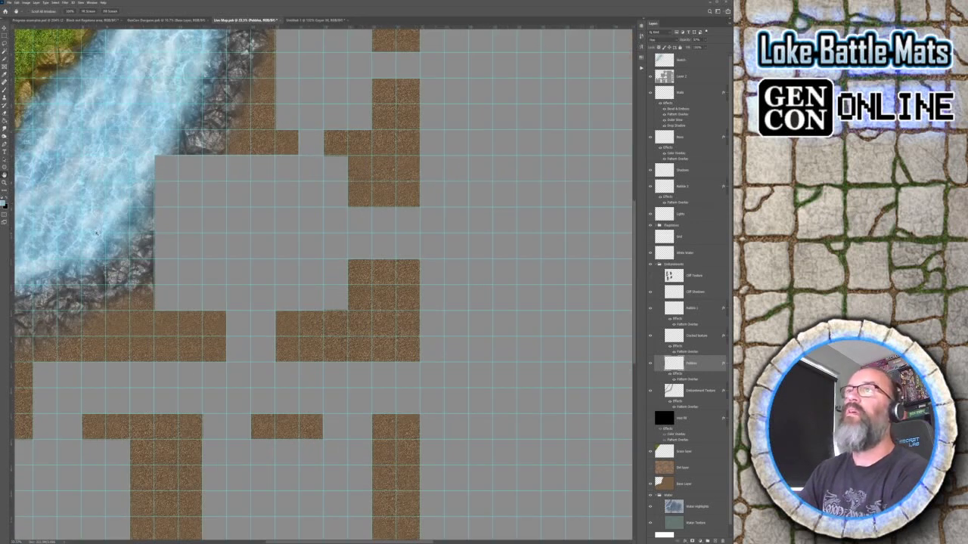
{"action": "key", "text": "ctrl+plus"}
{"action": "left_click_drag", "start_coordinate": [68, 181], "coordinate": [336, 302]}
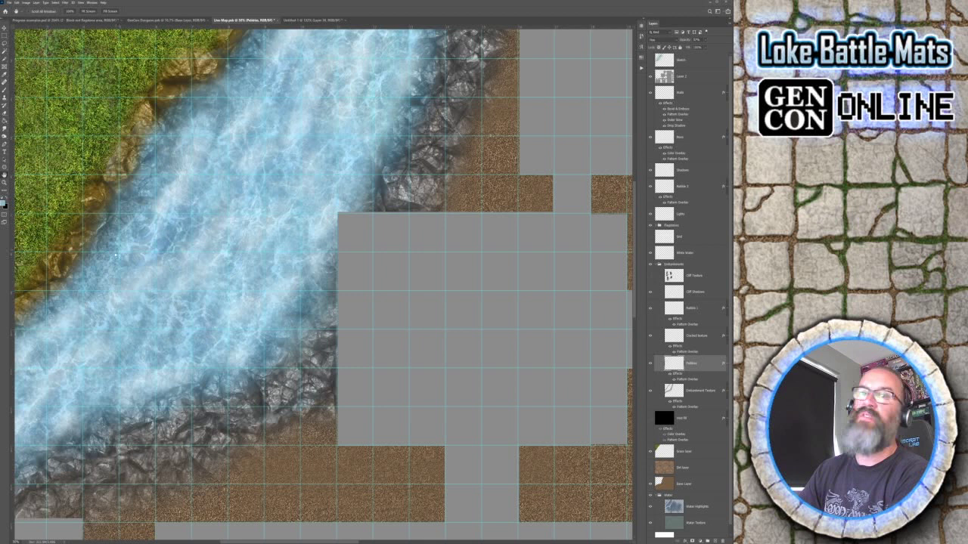
{"action": "key", "text": "b"}
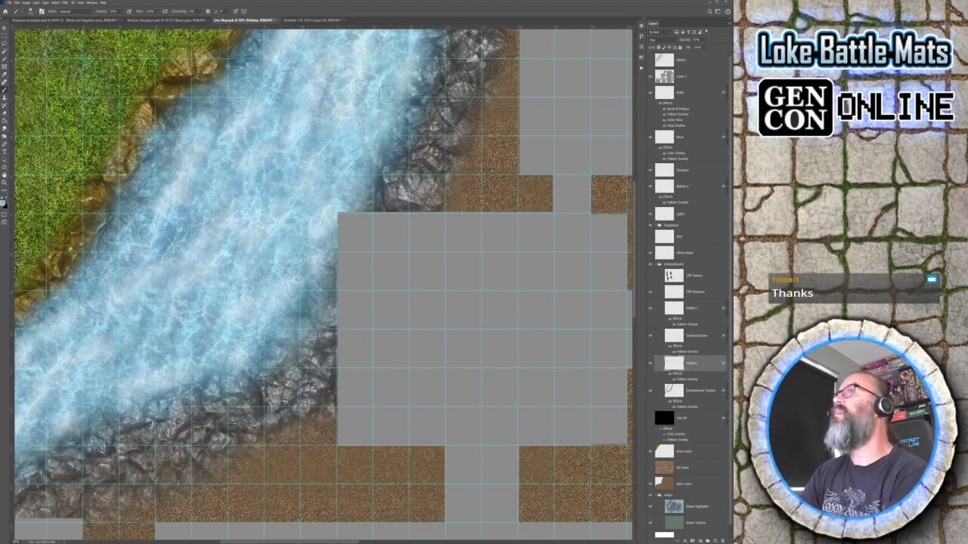
{"action": "scroll", "coordinate": [382, 112], "scroll_direction": "up", "scroll_amount": 1}
{"action": "scroll", "coordinate": [429, 82], "scroll_direction": "up", "scroll_amount": 6}
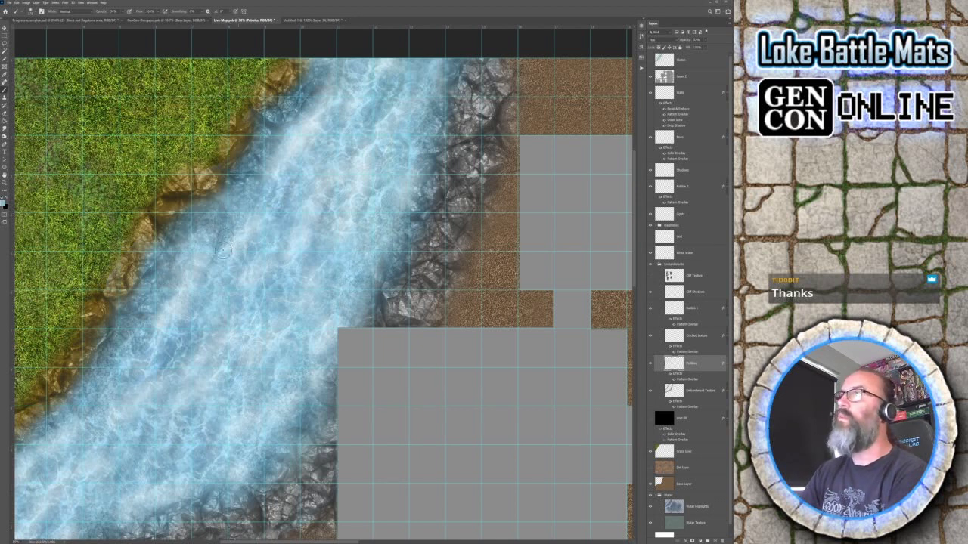
{"action": "key", "text": "ctrl+0"}
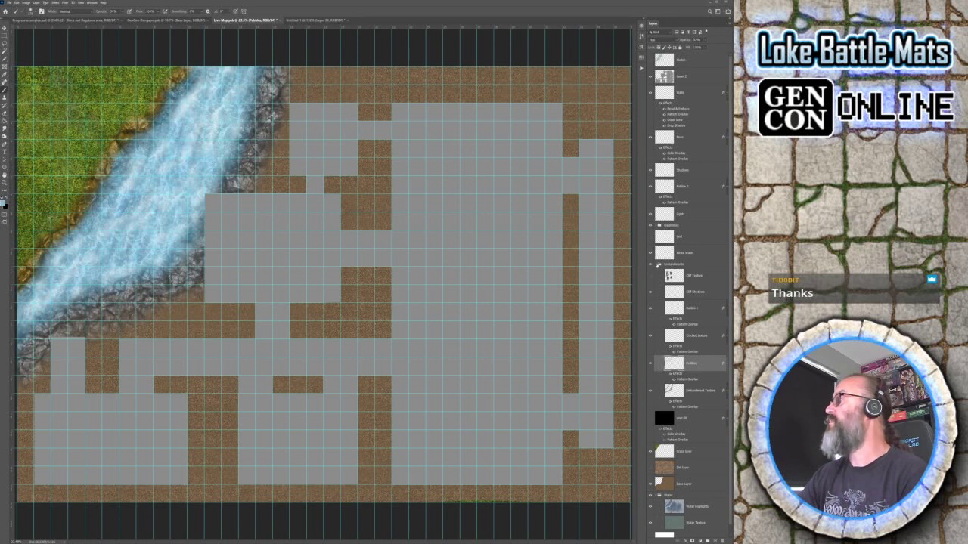
Step: Collapse the Embankments group and select the Flagstone Pattern layer inside the expanded Flagstones group
{"action": "left_click", "coordinate": [659, 264]}
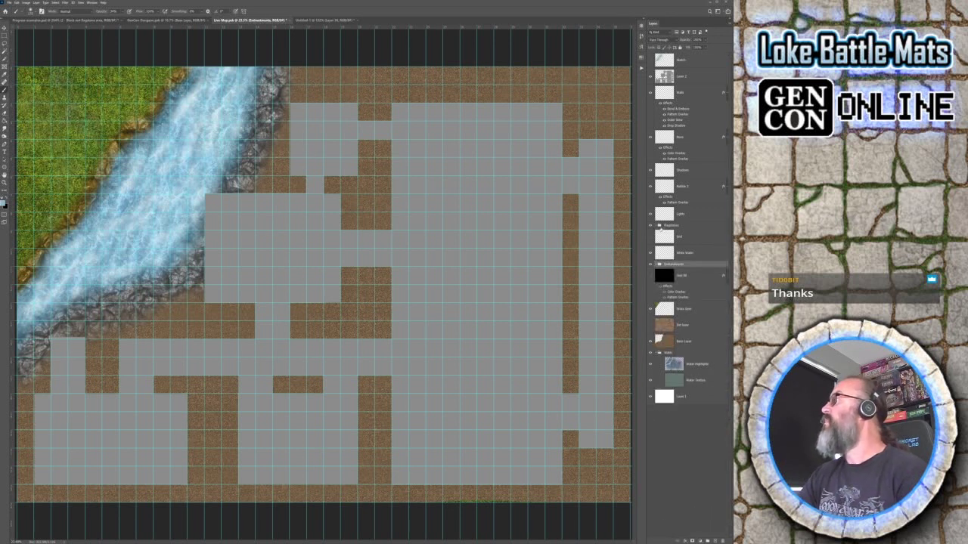
{"action": "left_click", "coordinate": [657, 226]}
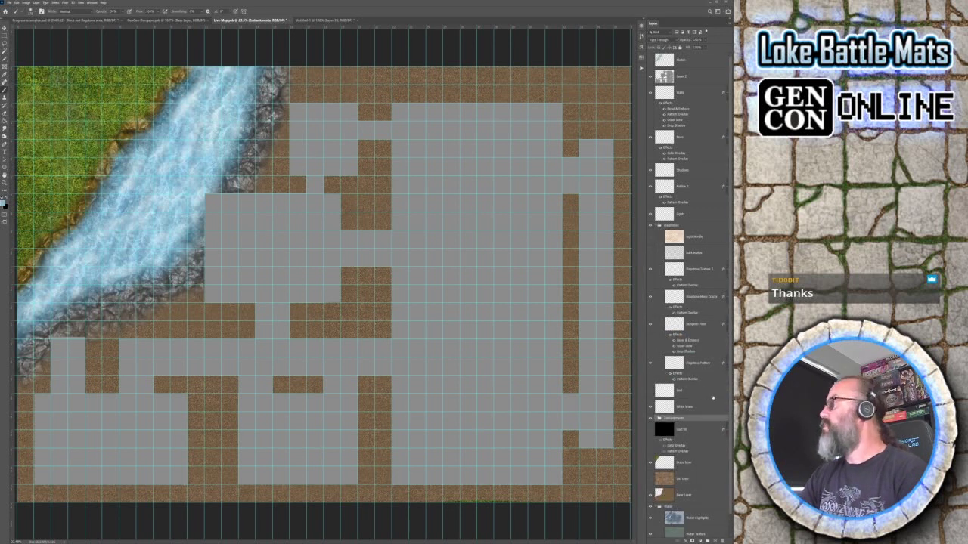
{"action": "left_click", "coordinate": [704, 364]}
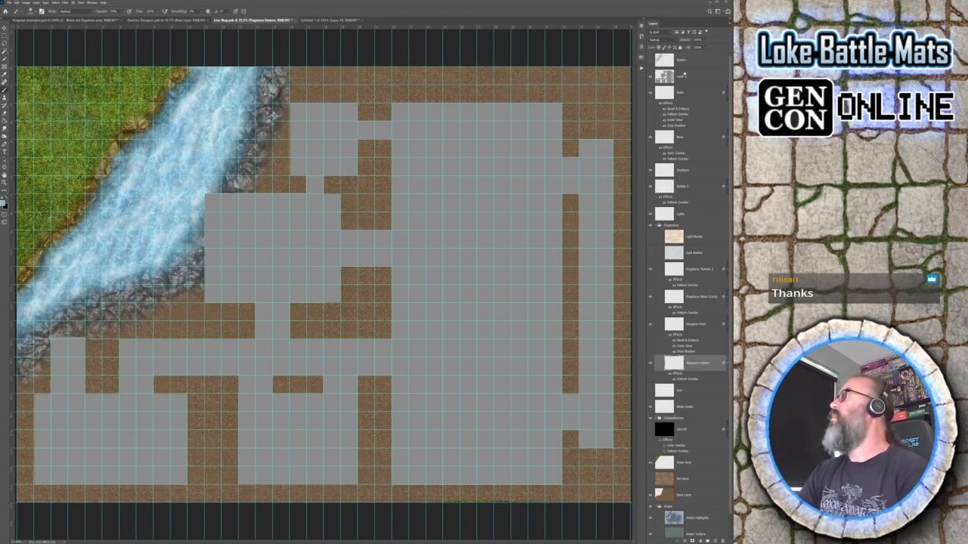
Step: Select the grey room area on Layer 2 with the Magic Wand, and hide that layer
{"action": "left_click", "coordinate": [697, 77]}
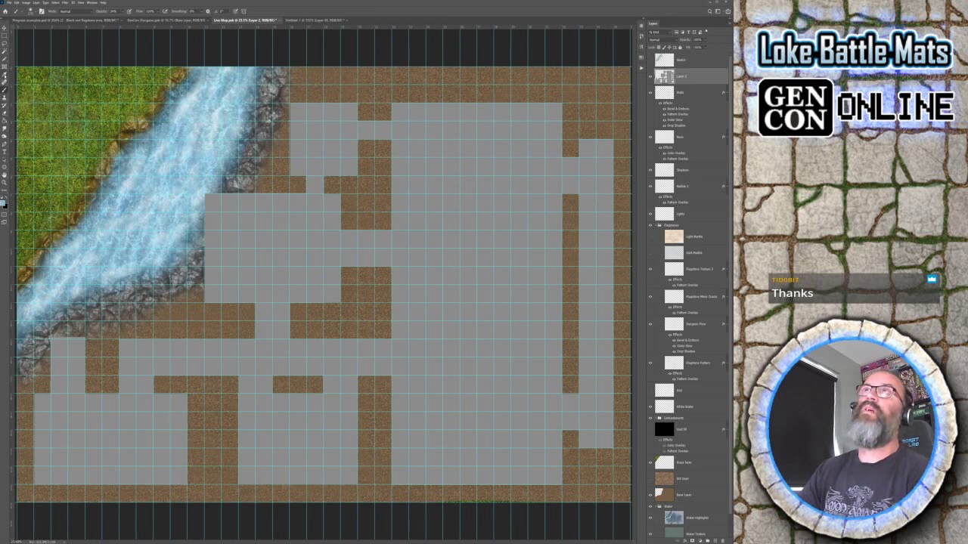
{"action": "left_click", "coordinate": [5, 53]}
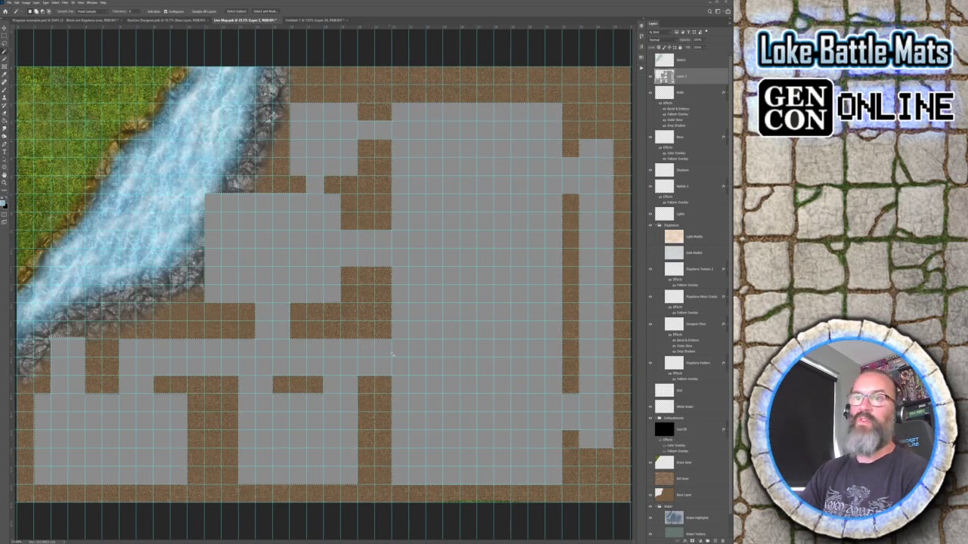
{"action": "left_click", "coordinate": [651, 76]}
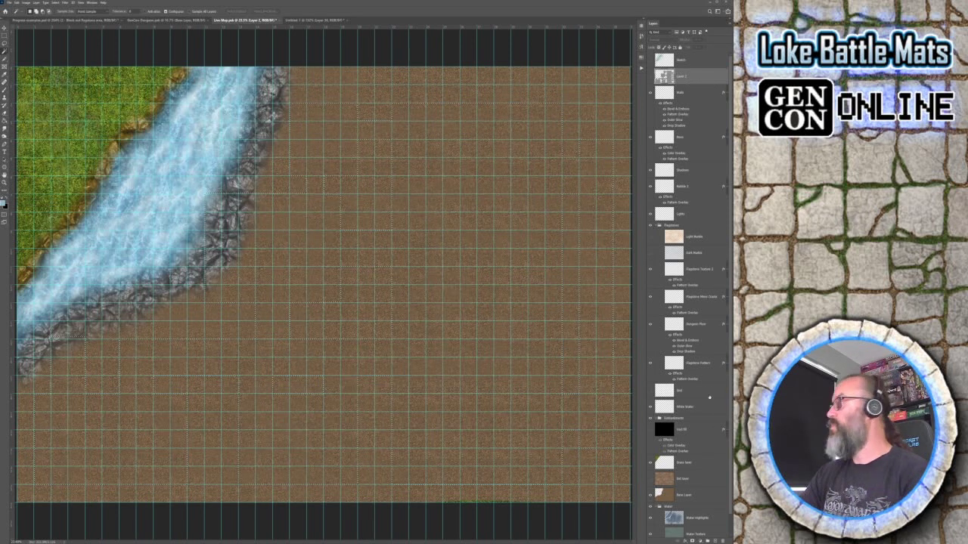
Step: On the Flagstone Pattern layer, fill the selected room area with bright green to lay the patterned flagstone floor
{"action": "left_click", "coordinate": [703, 365]}
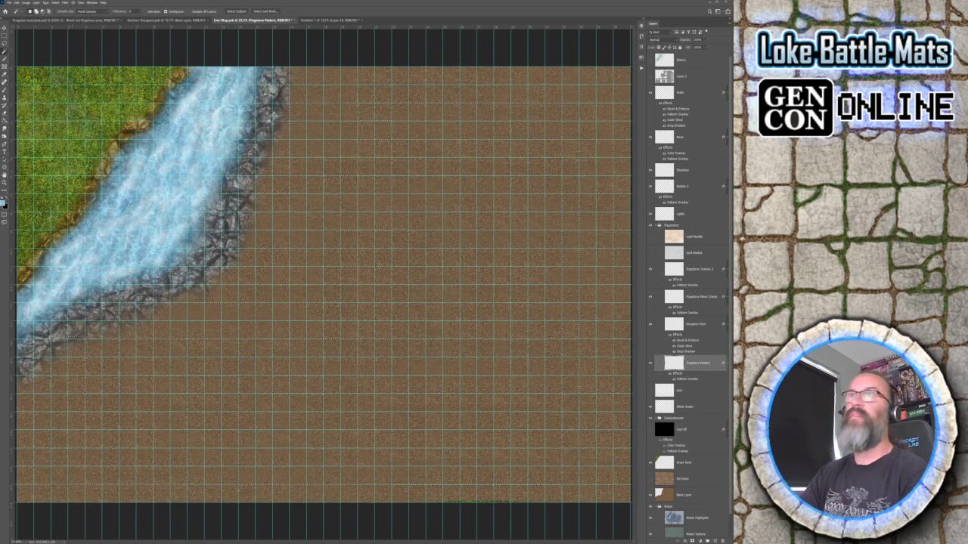
{"action": "key", "text": "i"}
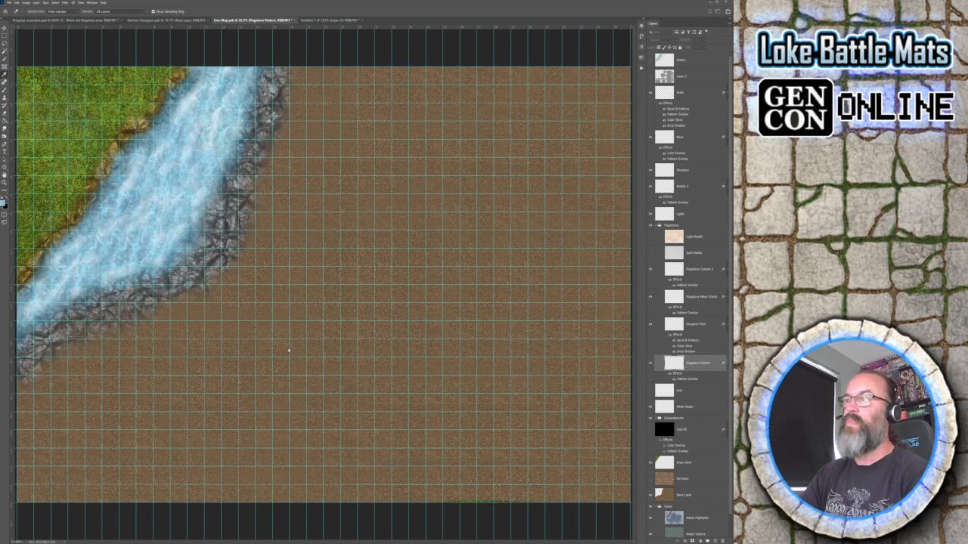
{"action": "key", "text": "w"}
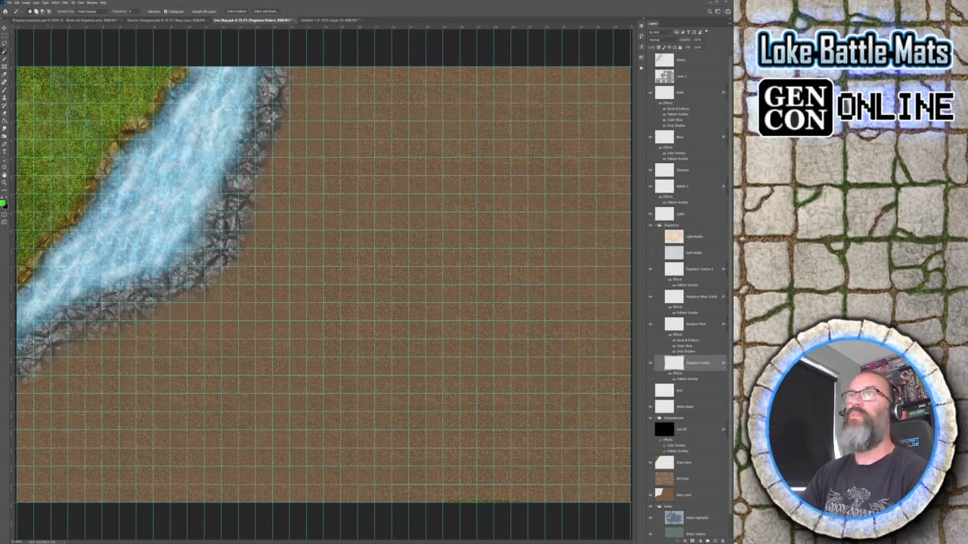
{"action": "key", "text": "g"}
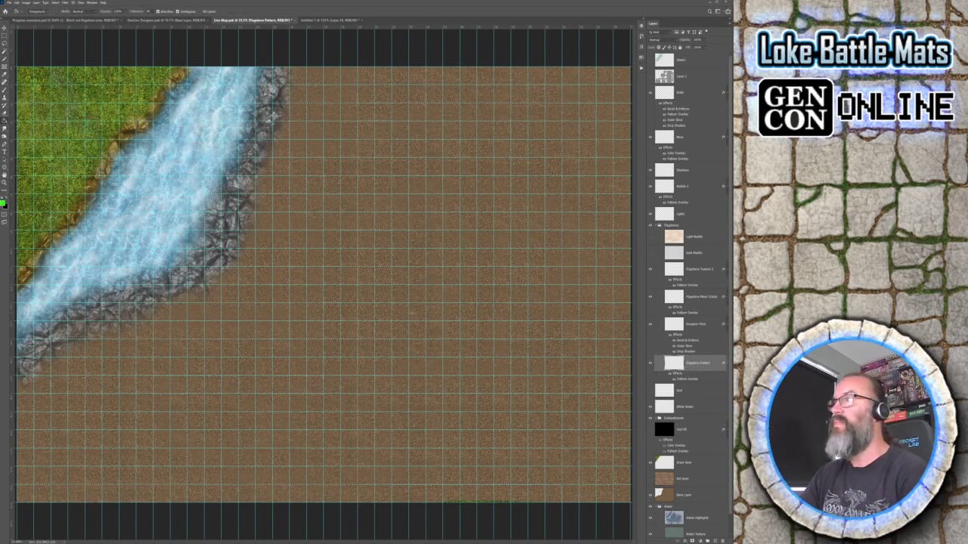
{"action": "left_click", "coordinate": [421, 372]}
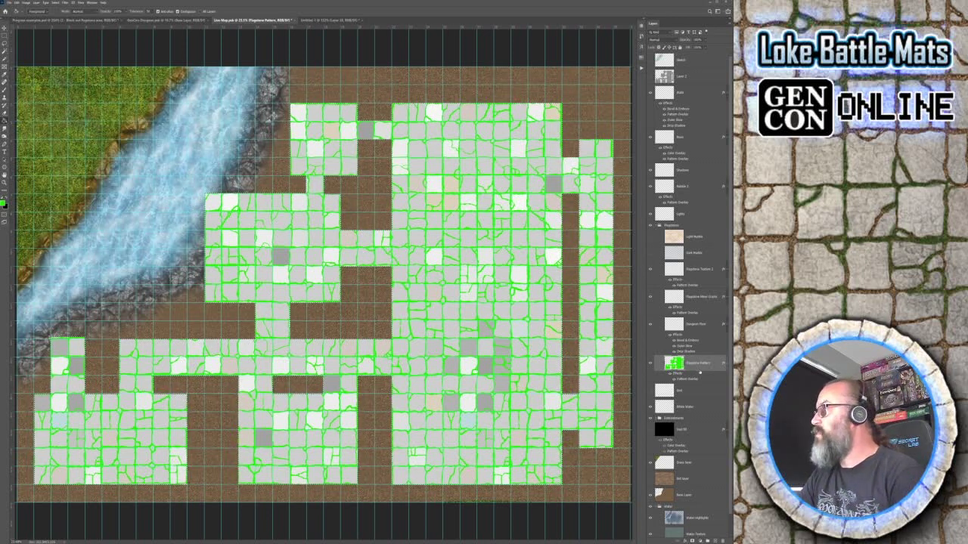
{"action": "key", "text": "space"}
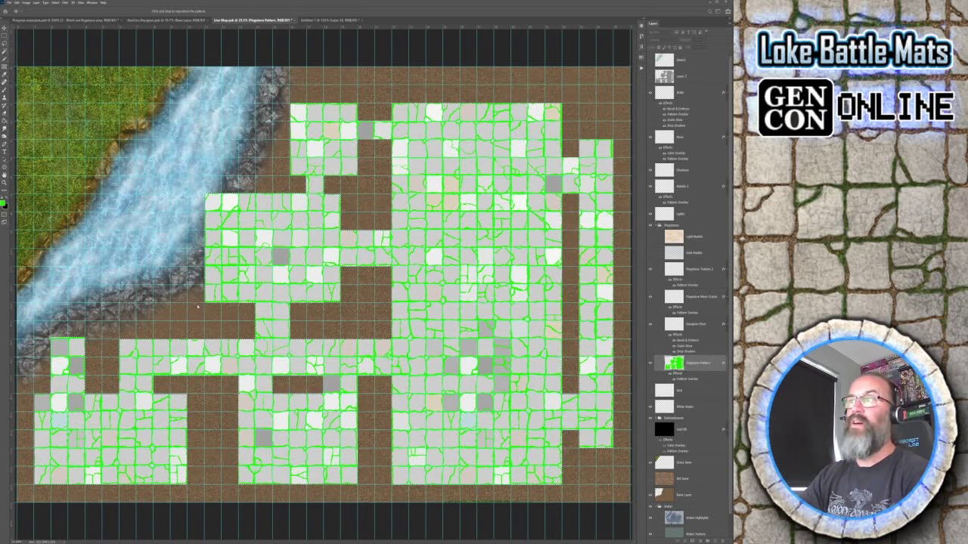
Step: Remove the bright green between the flagstones with the Magic Wand on the Flagstone Pattern layer, deselect, and hide the grid
{"action": "key", "text": "Return"}
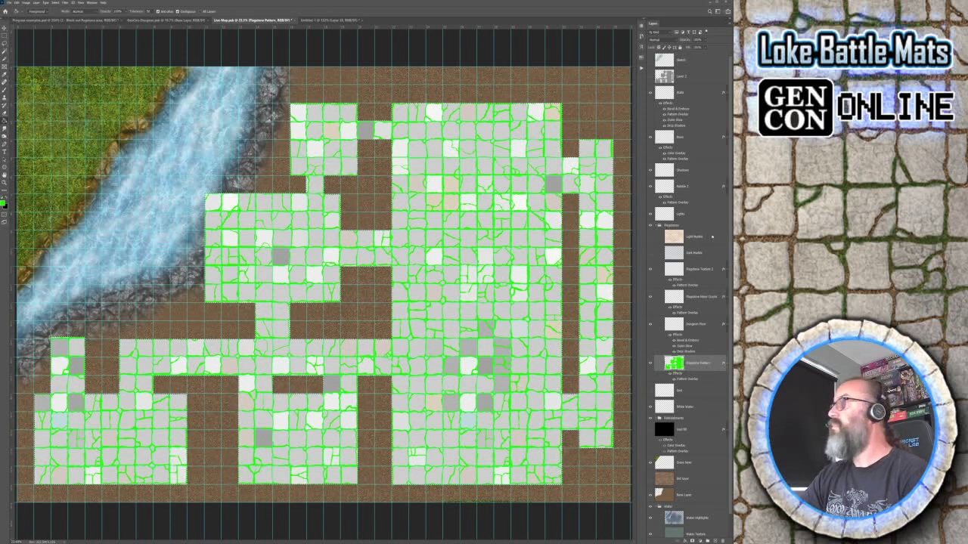
{"action": "key", "text": "w"}
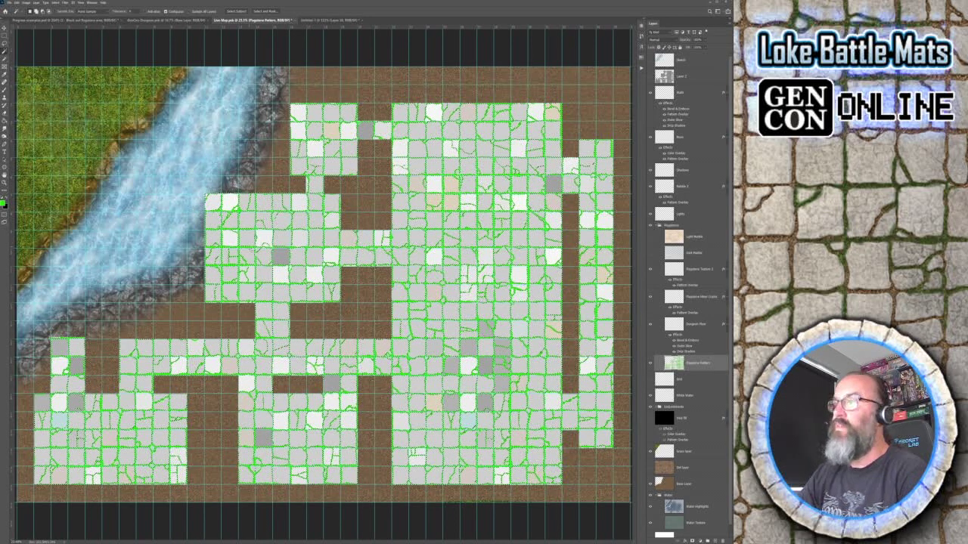
{"action": "key", "text": "ctrl+d"}
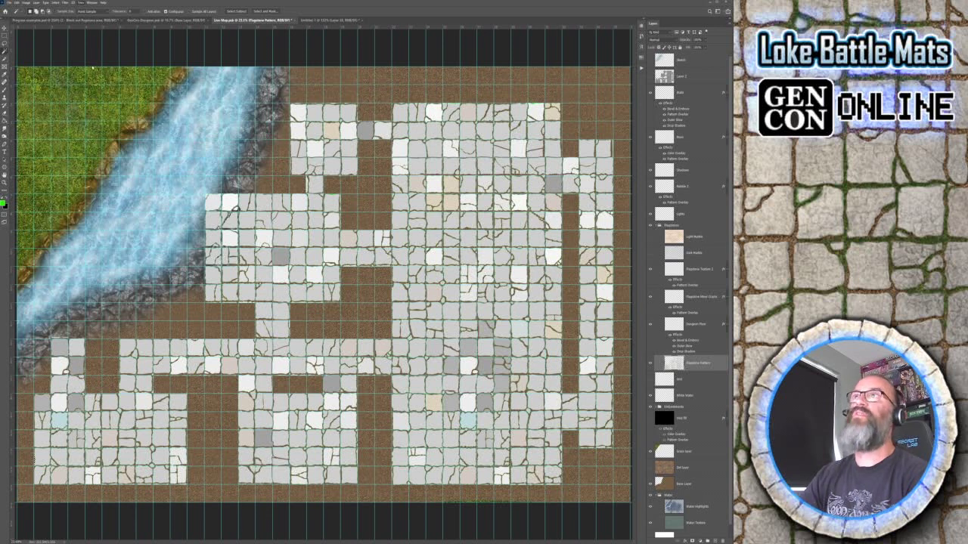
{"action": "key", "text": "ctrl+apostrophe"}
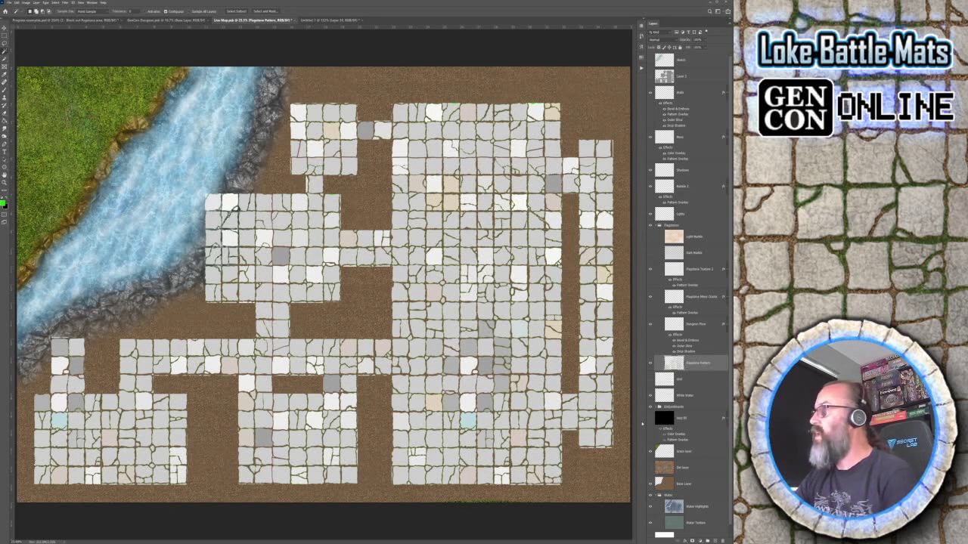
Step: Show the Void Fill layer and delete its fill over the grass, river and embankment, using a selection made from the Base Layer
{"action": "left_click", "coordinate": [689, 420]}
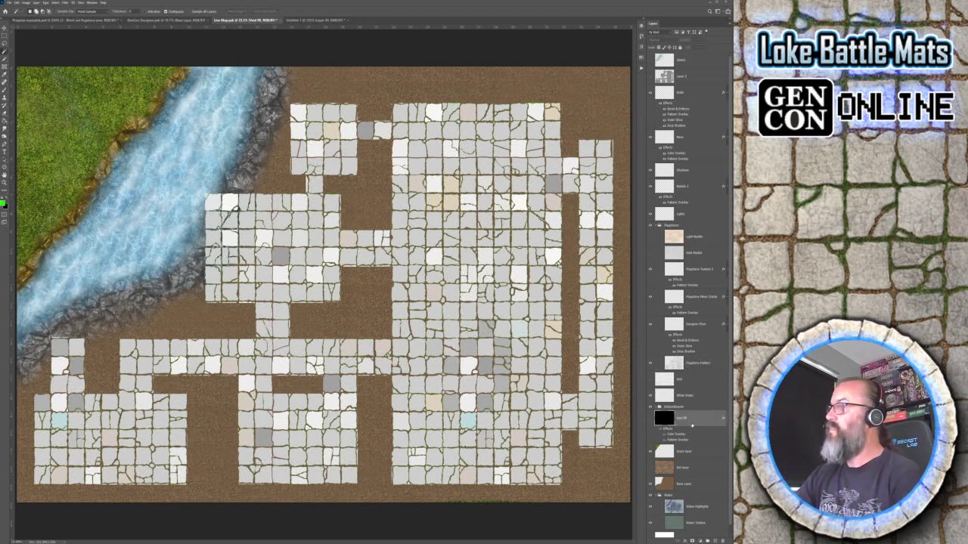
{"action": "left_click", "coordinate": [700, 486]}
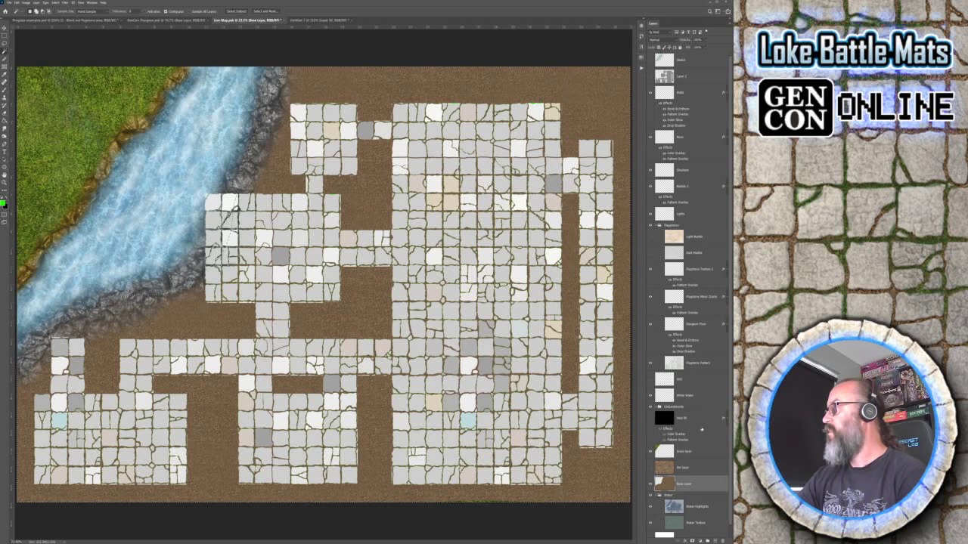
{"action": "left_click", "coordinate": [649, 418]}
{"action": "left_click", "coordinate": [689, 419]}
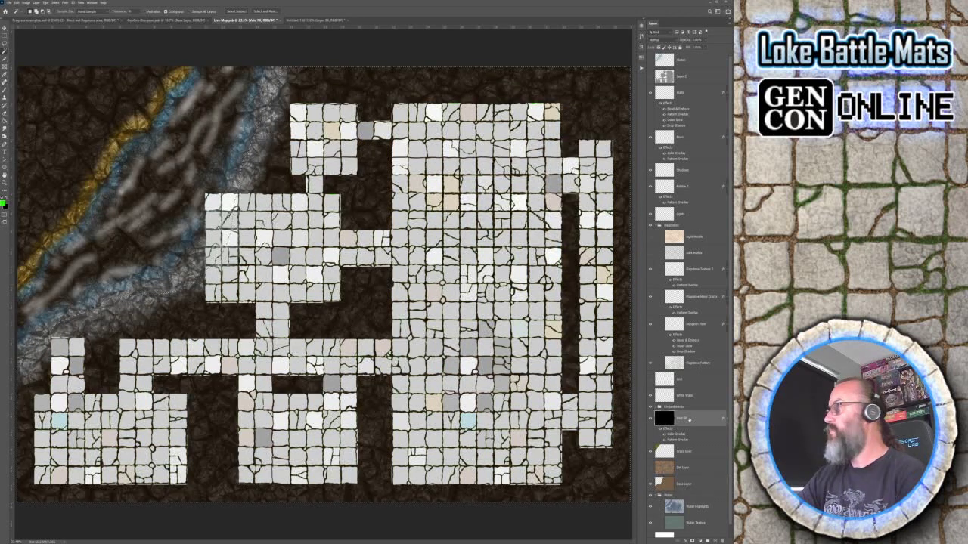
{"action": "key", "text": "Delete"}
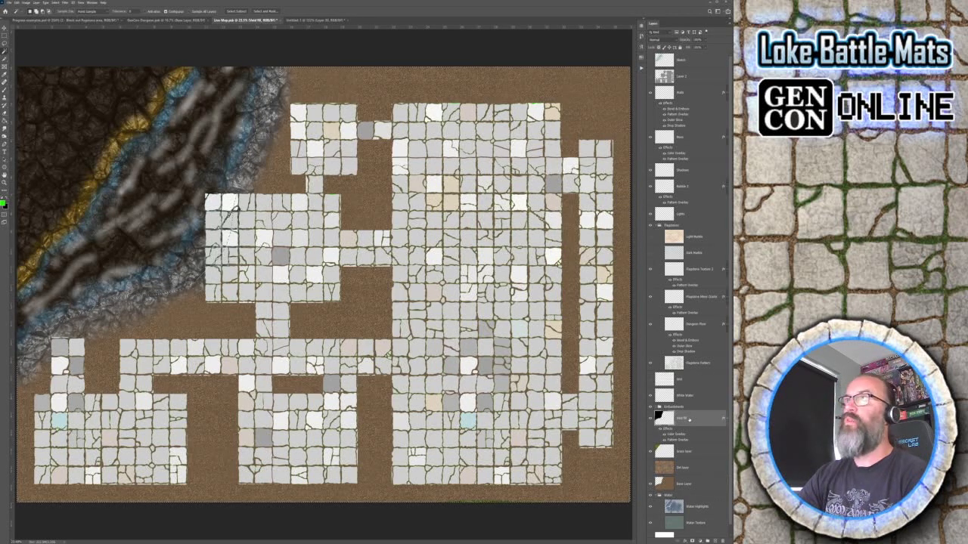
{"action": "key", "text": "ctrl+z"}
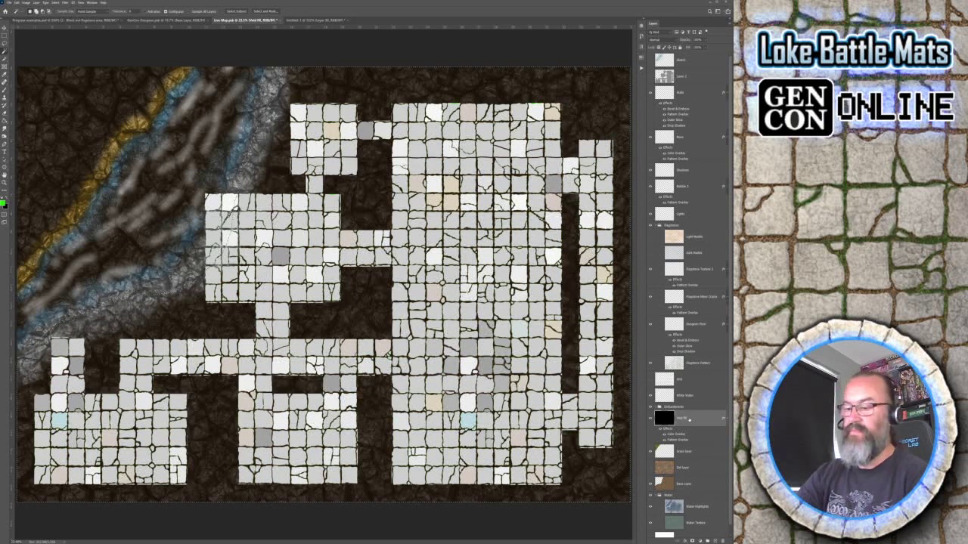
{"action": "key", "text": "Delete"}
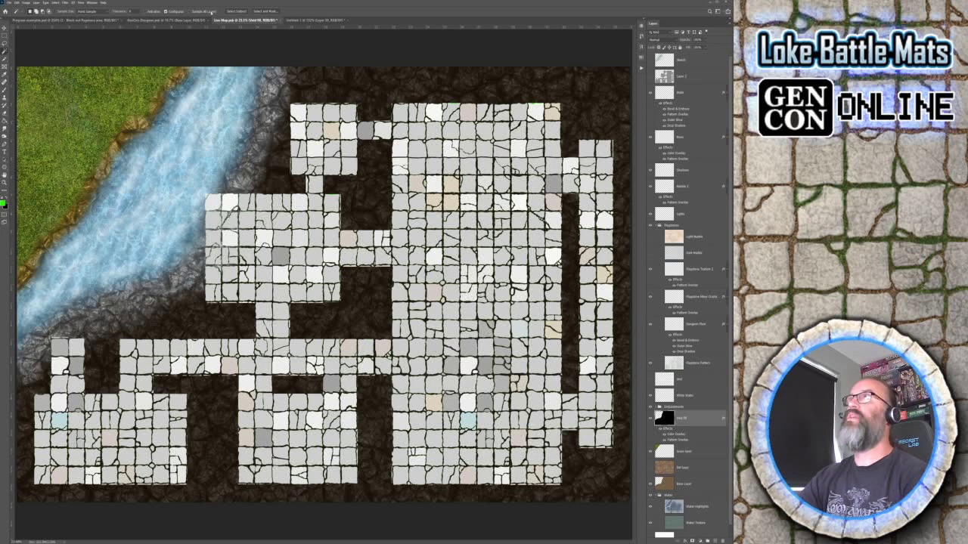
Step: On the Walls layer, with the grid shown, draw straight Pencil walls from the room beside the river down its passage and along the corridor's upper edge
{"action": "left_click", "coordinate": [167, 20]}
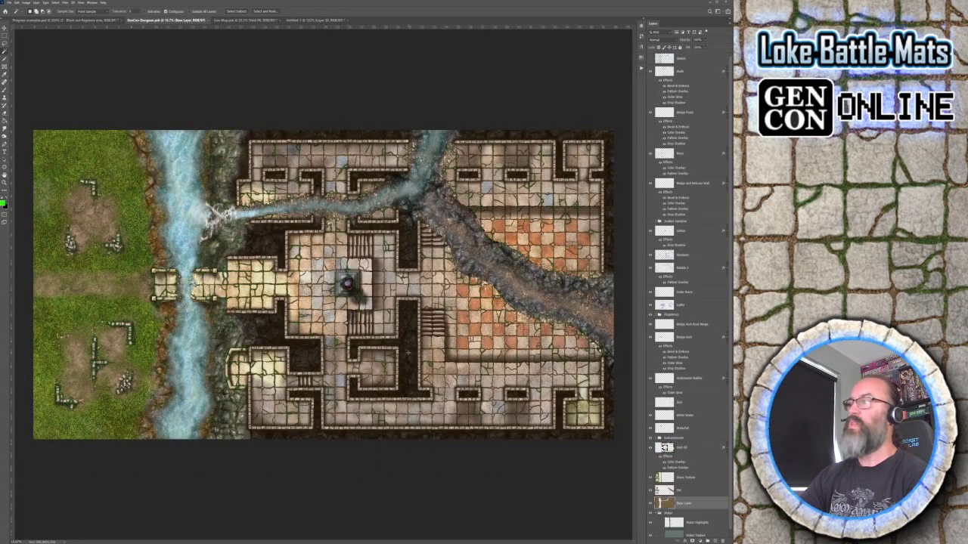
{"action": "left_click", "coordinate": [248, 21]}
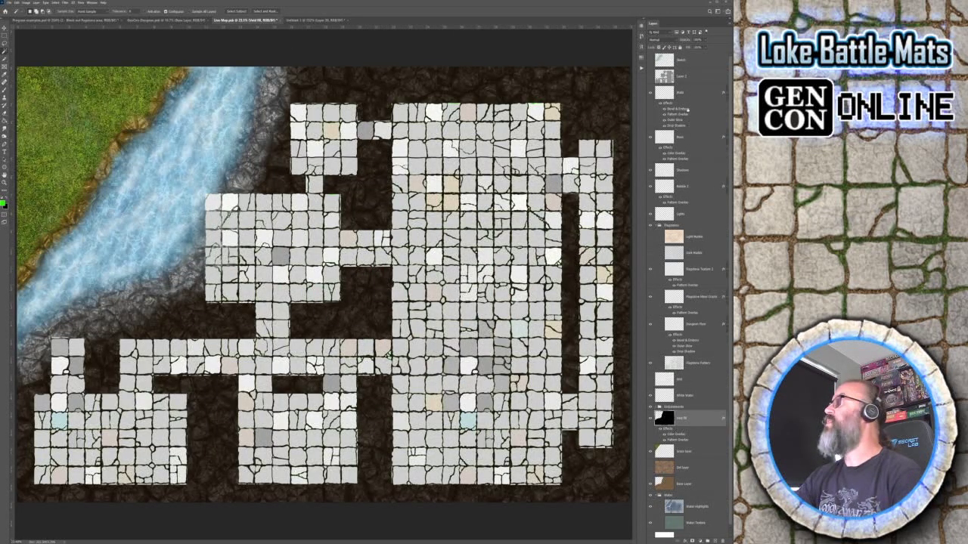
{"action": "left_click", "coordinate": [688, 92]}
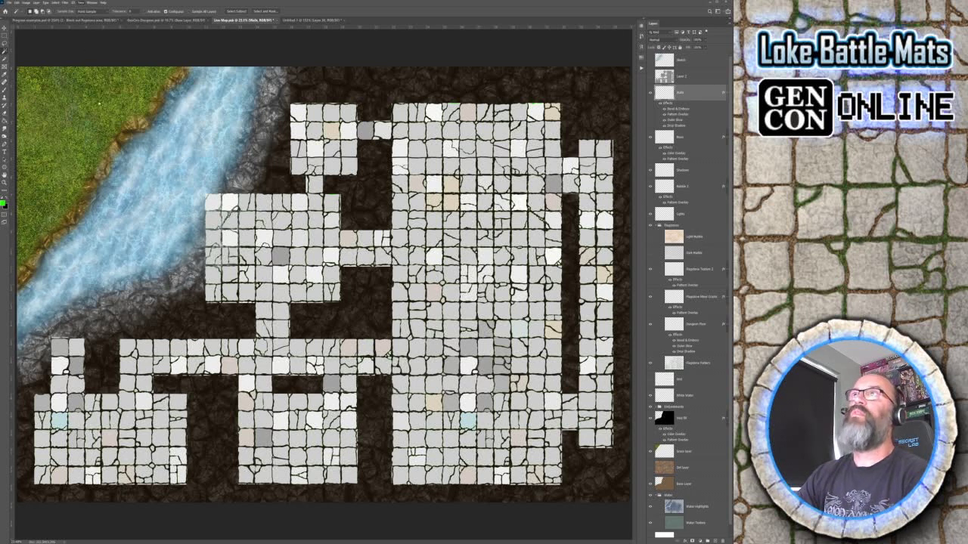
{"action": "key", "text": "ctrl+apostrophe"}
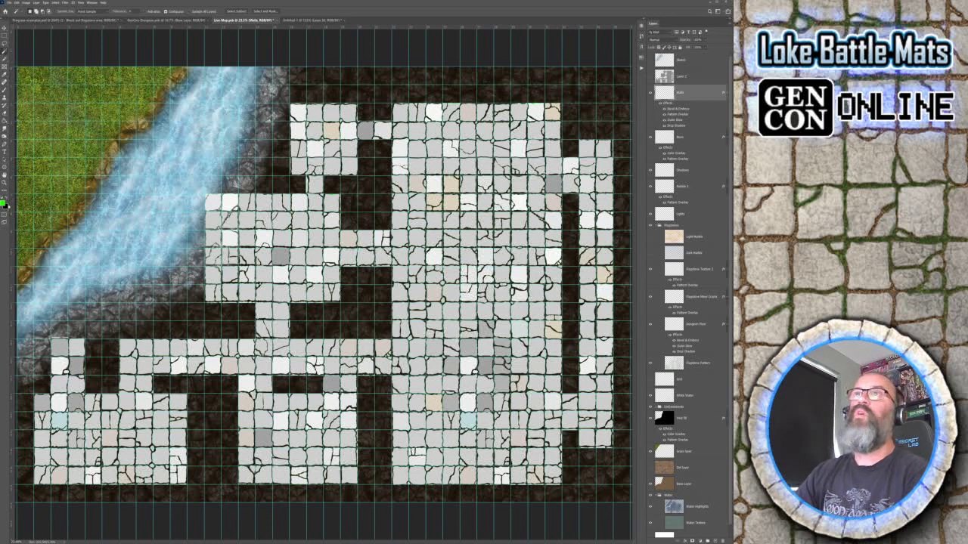
{"action": "key", "text": "i"}
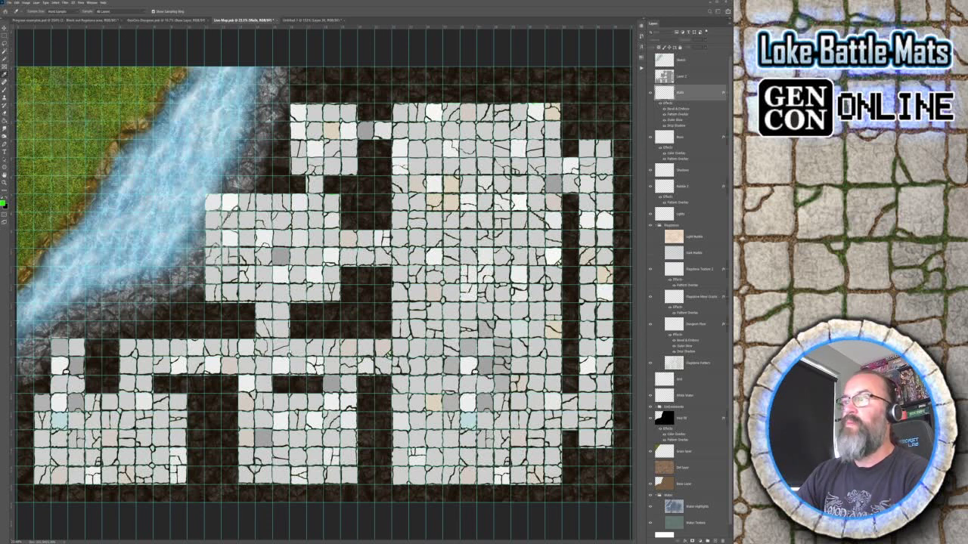
{"action": "key", "text": "w"}
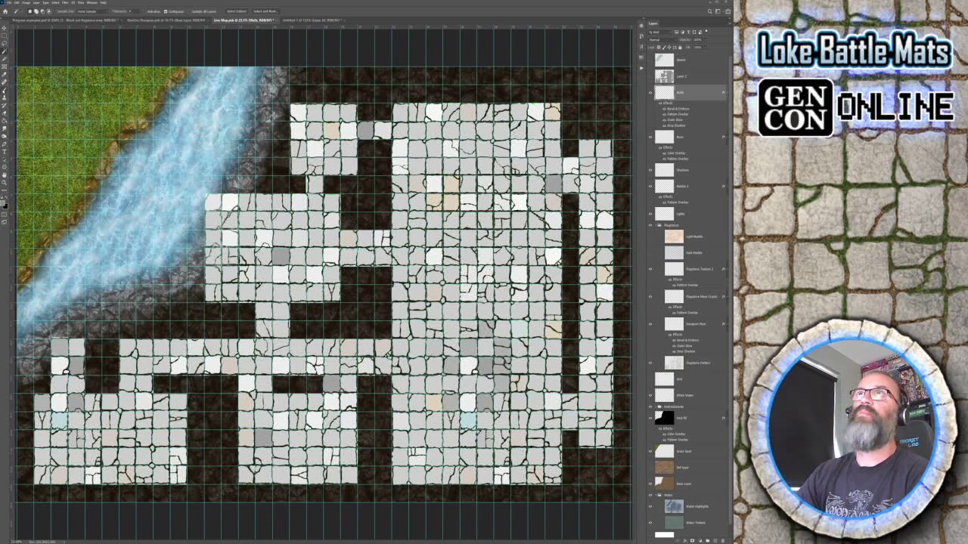
{"action": "left_click", "coordinate": [5, 89]}
{"action": "key", "text": "s"}
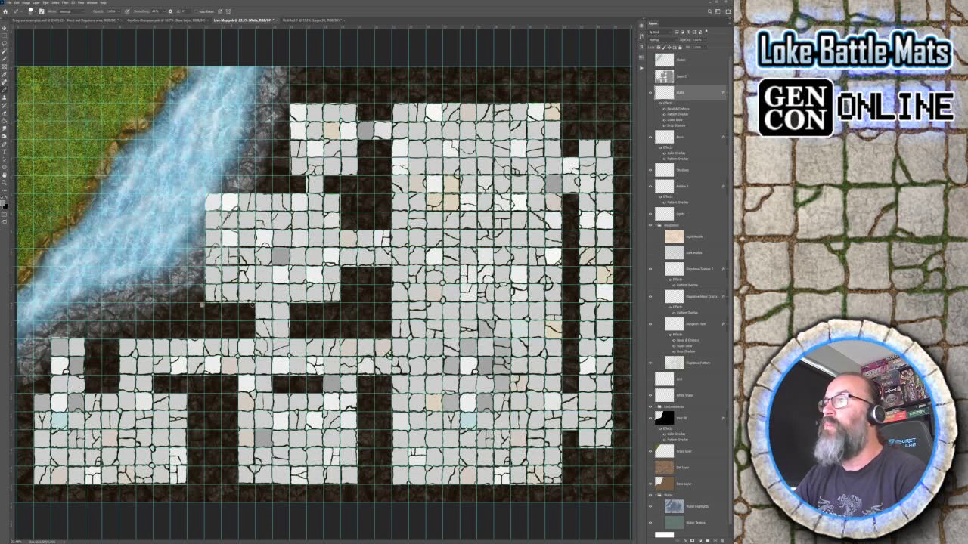
{"action": "mouse_move", "coordinate": [202, 305]}
{"action": "left_mouse_down"}
{"action": "mouse_move", "coordinate": [250, 324]}
{"action": "mouse_move", "coordinate": [254, 339]}
{"action": "left_mouse_up"}
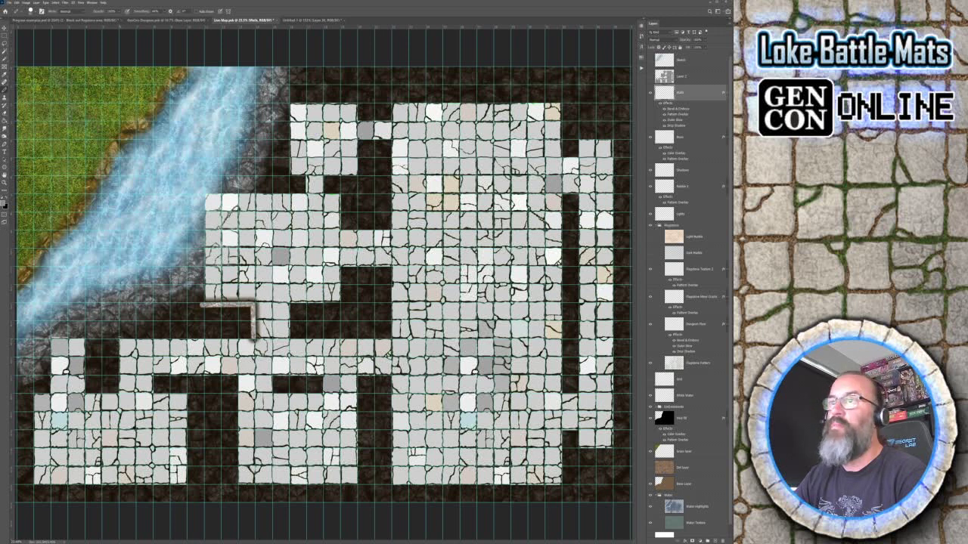
{"action": "left_click", "coordinate": [115, 338], "text": "shift"}
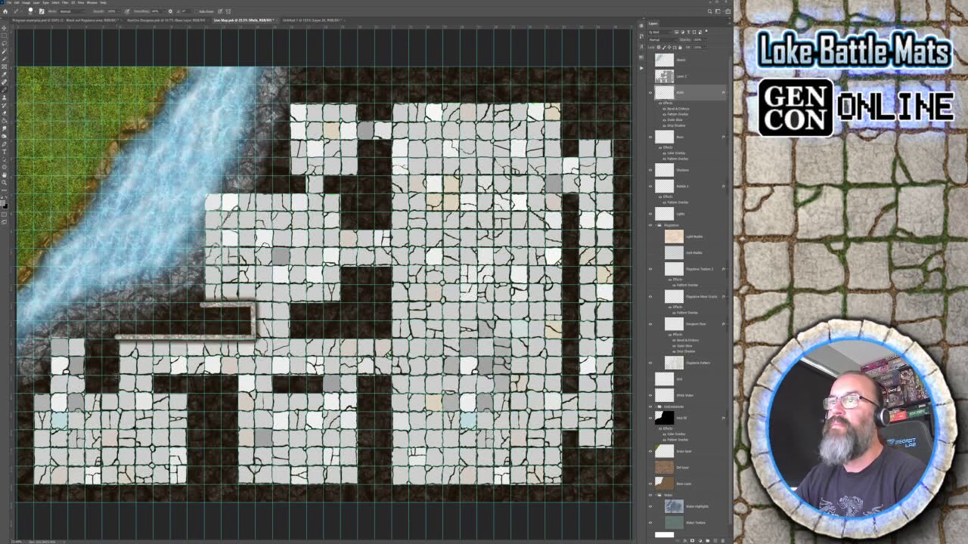
Step: Continue the wall down the corridor's west end, around the dark gap, and around the small alcove of the southwest room
{"action": "left_click", "coordinate": [117, 393], "text": "shift"}
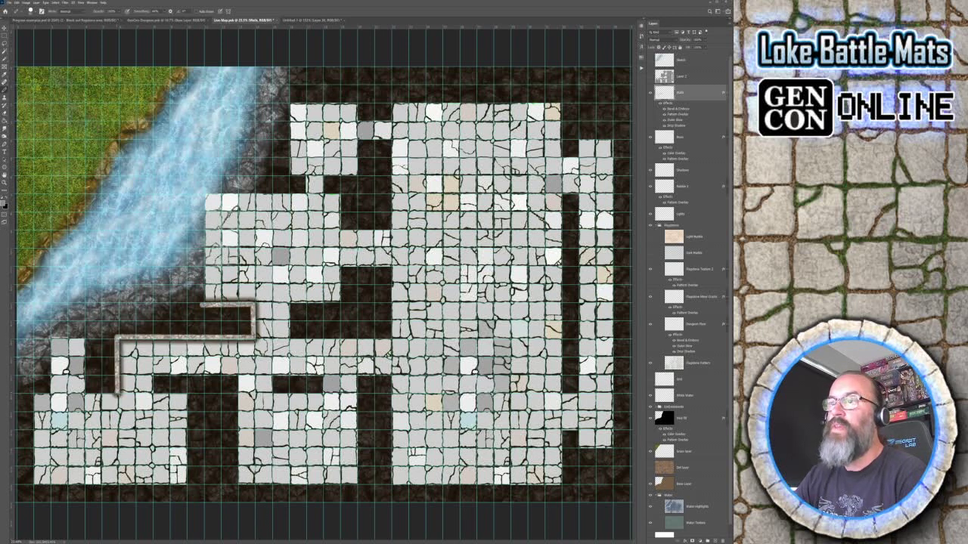
{"action": "left_click", "coordinate": [85, 391], "text": "shift"}
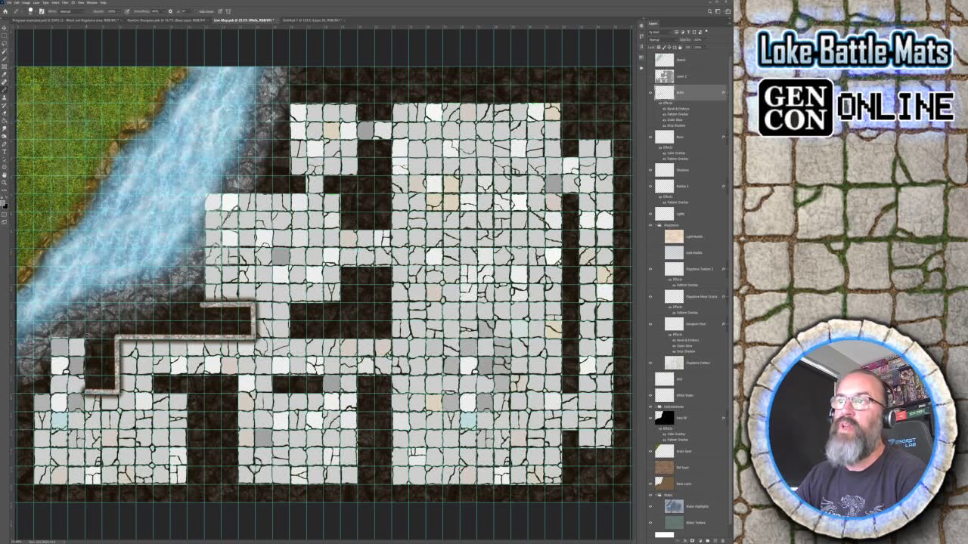
{"action": "left_click", "coordinate": [86, 335], "text": "shift"}
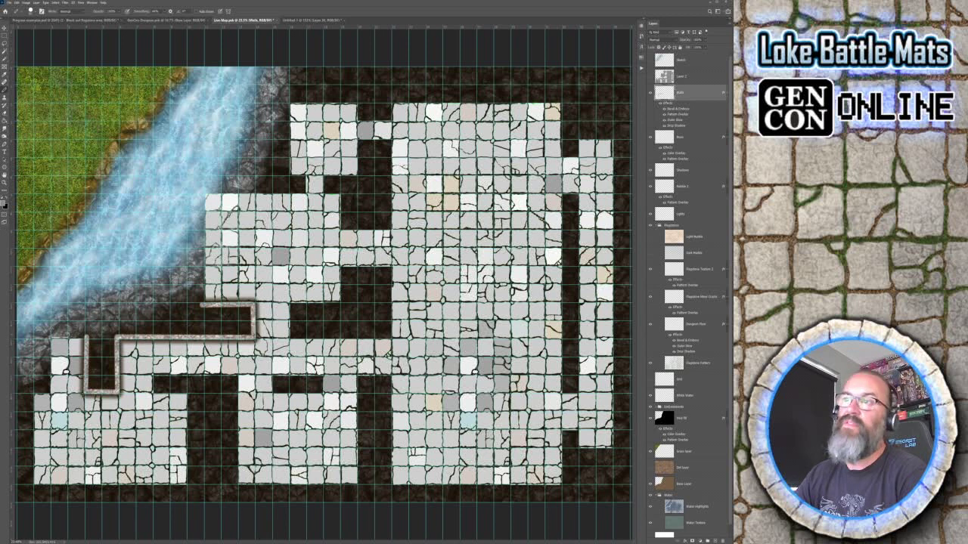
{"action": "left_click", "coordinate": [50, 338], "text": "shift"}
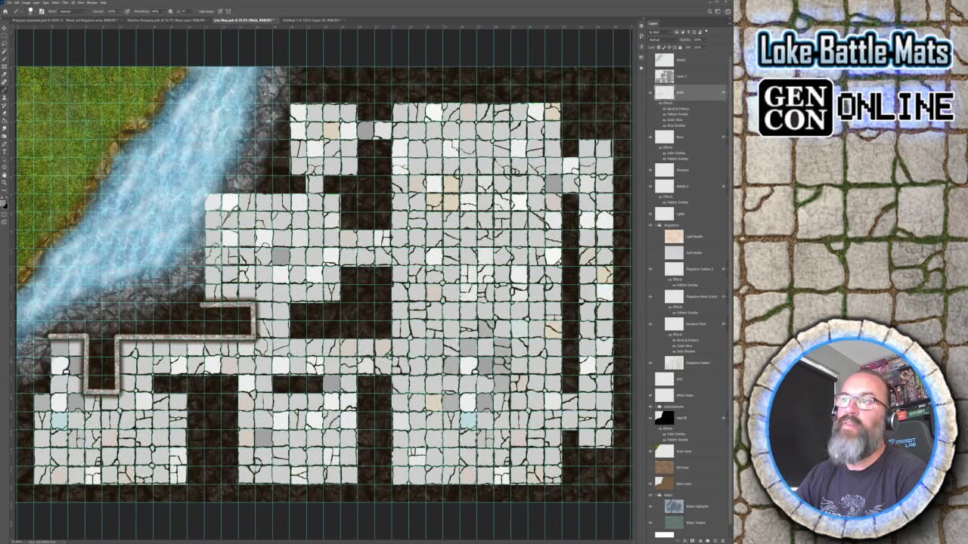
{"action": "left_click", "coordinate": [50, 392], "text": "shift"}
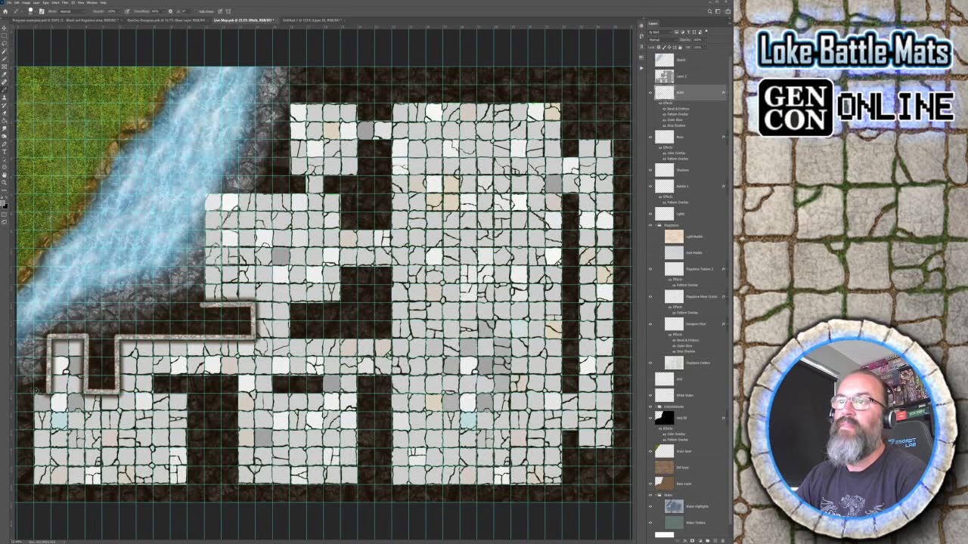
Step: Outline the southwest room with straight wall segments along its west, south and east sides, ending at the corridor opening
{"action": "left_click", "coordinate": [30, 391], "text": "shift"}
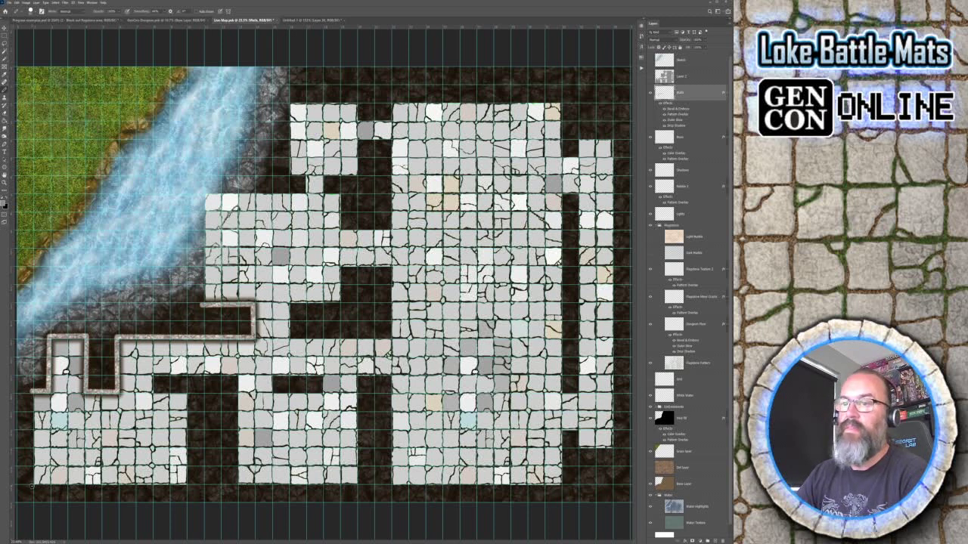
{"action": "left_click", "coordinate": [31, 484], "text": "shift"}
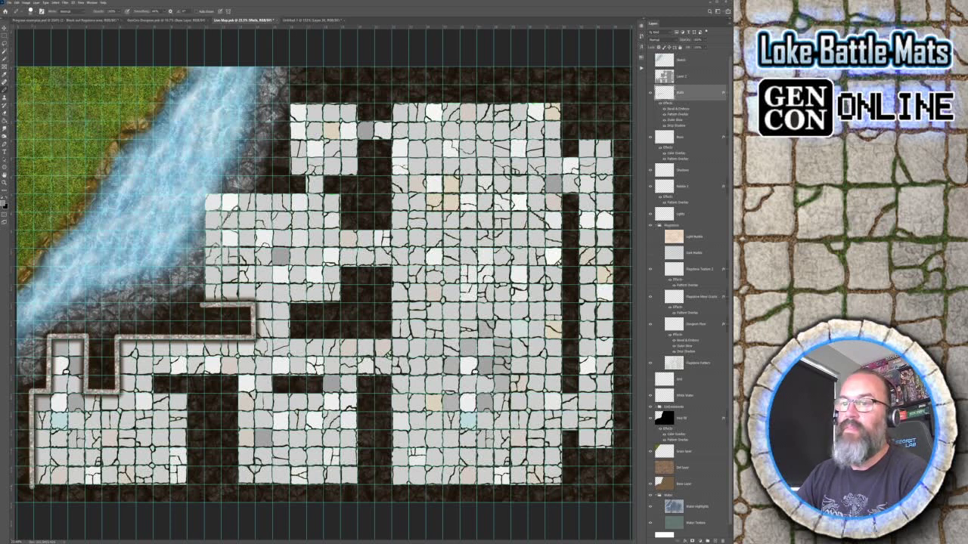
{"action": "left_click", "coordinate": [188, 484], "text": "shift"}
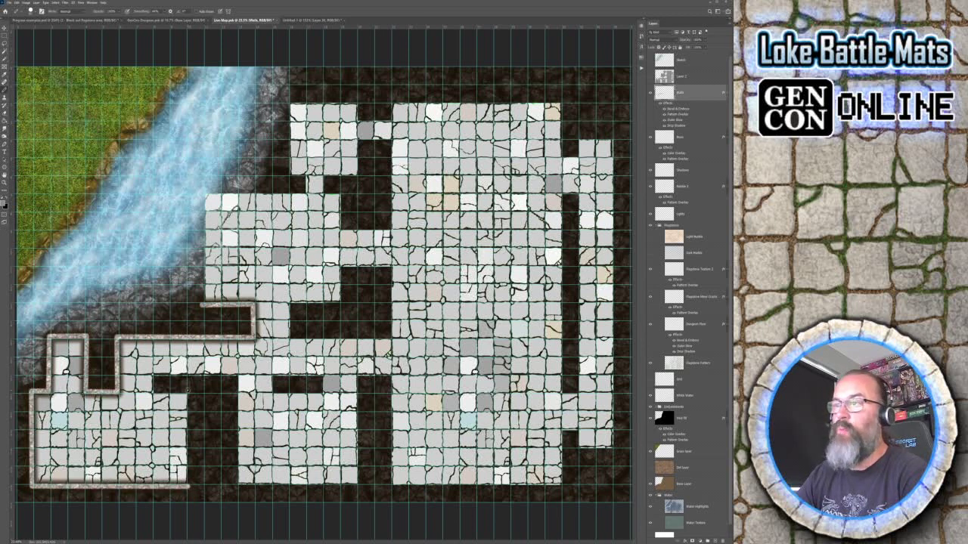
{"action": "left_click", "coordinate": [189, 391], "text": "shift"}
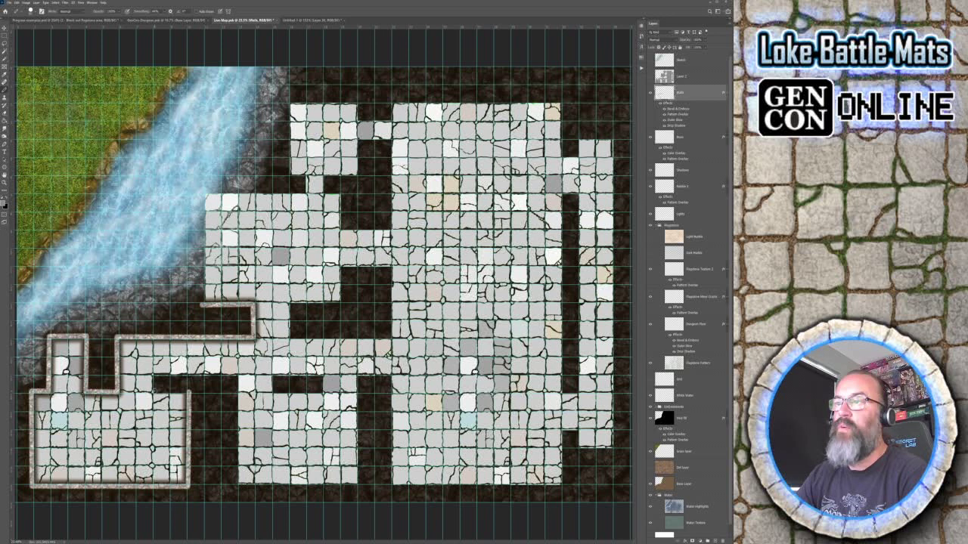
{"action": "left_click", "coordinate": [152, 392], "text": "shift"}
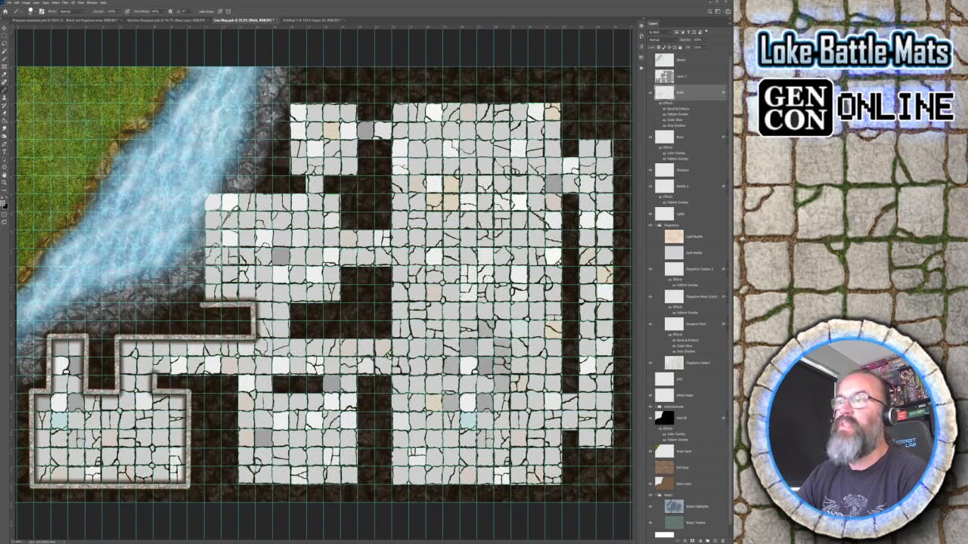
Step: Examine the wall layout around the central chamber in the GenCon Dungeon document, then return to the Live Map document
{"action": "left_click", "coordinate": [162, 20]}
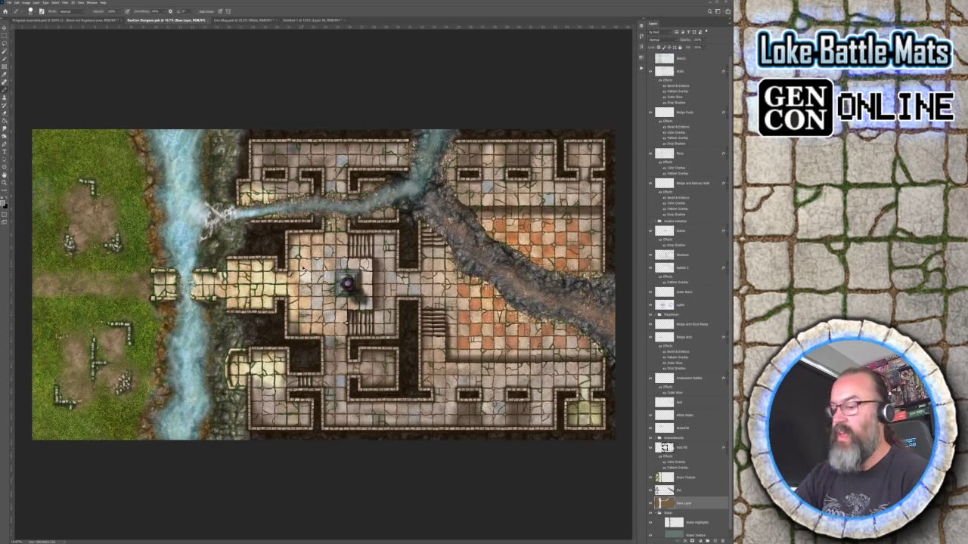
{"action": "key", "text": "ctrl+equal"}
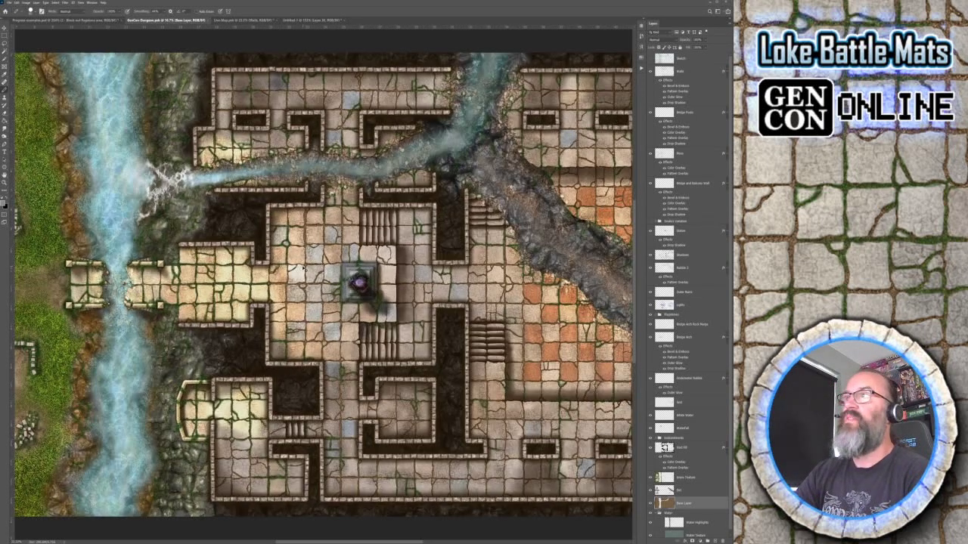
{"action": "scroll", "coordinate": [304, 267], "scroll_direction": "up", "scroll_amount": 2}
{"action": "scroll", "coordinate": [304, 267], "scroll_direction": "up", "scroll_amount": 2}
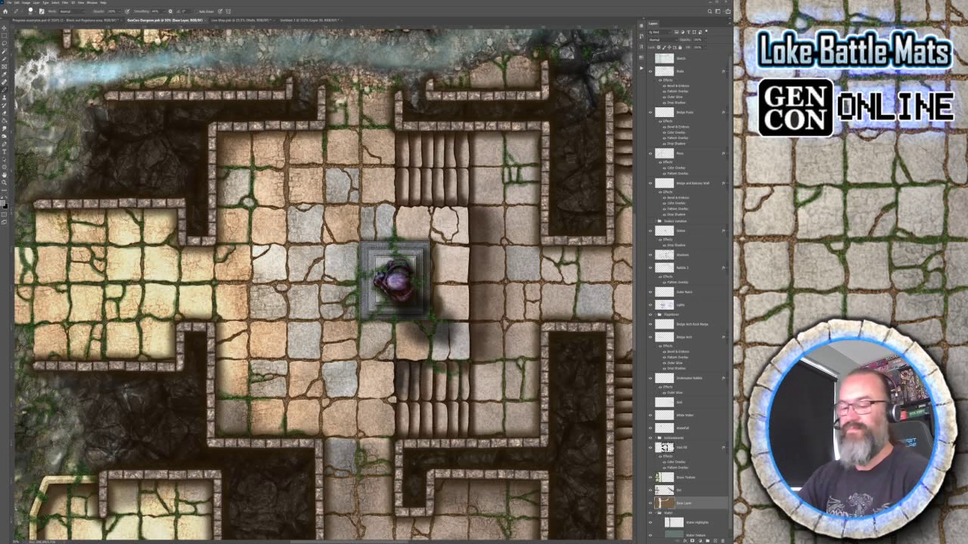
{"action": "key", "text": "ctrl+0"}
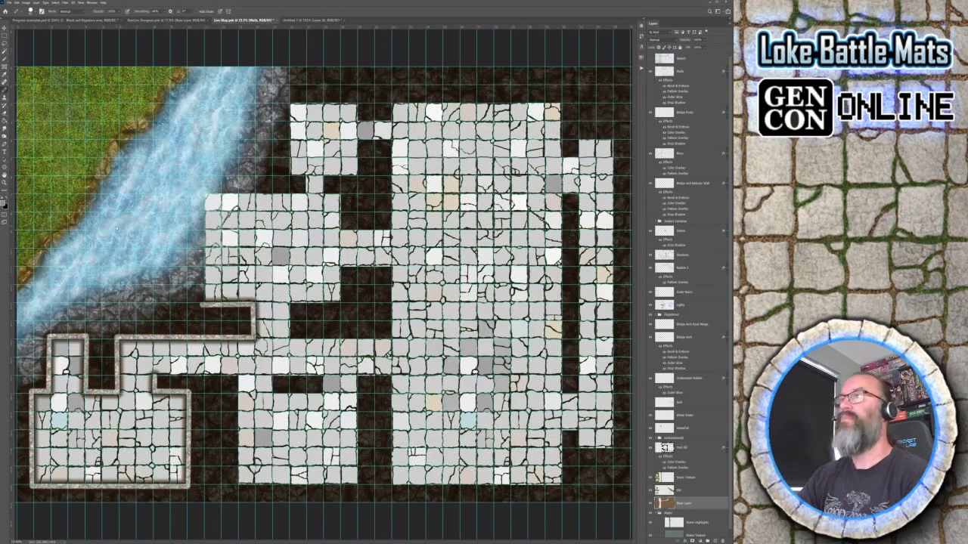
{"action": "left_click", "coordinate": [239, 19]}
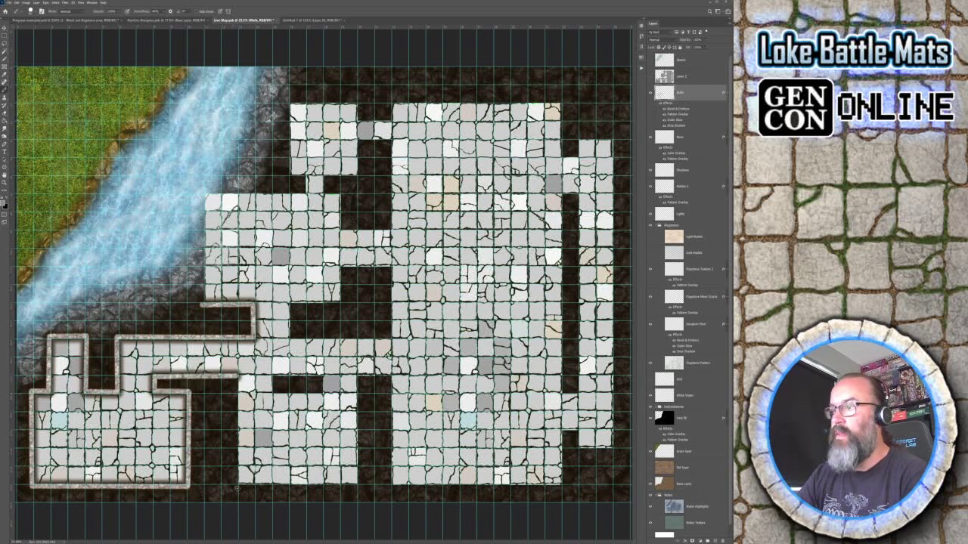
Step: Try to outline the south-central room with straight walls and carry them around the dark gap to the large hall's southwest corner
{"action": "left_click", "coordinate": [238, 488], "text": "shift"}
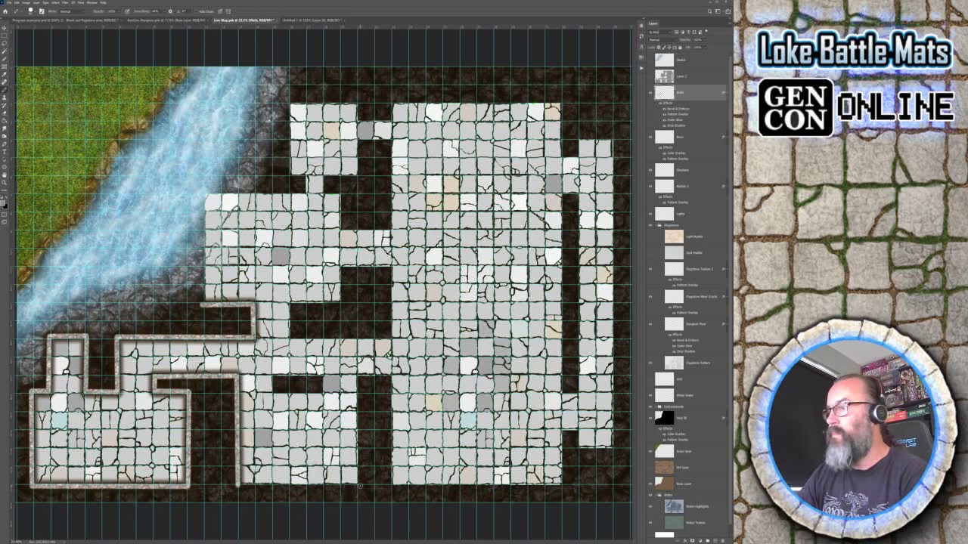
{"action": "left_click", "coordinate": [360, 486], "text": "shift"}
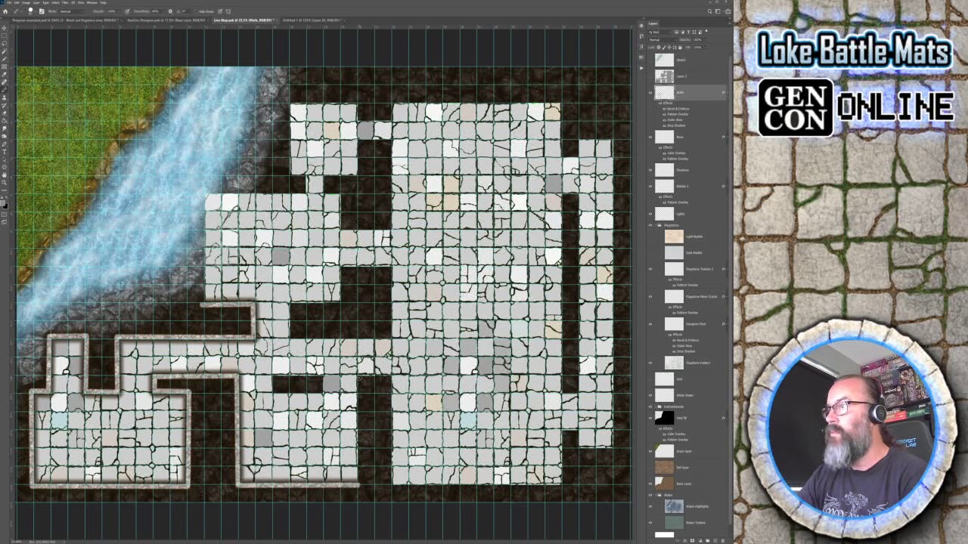
{"action": "left_click", "coordinate": [359, 376], "text": "shift"}
{"action": "left_click", "coordinate": [393, 374], "text": "shift"}
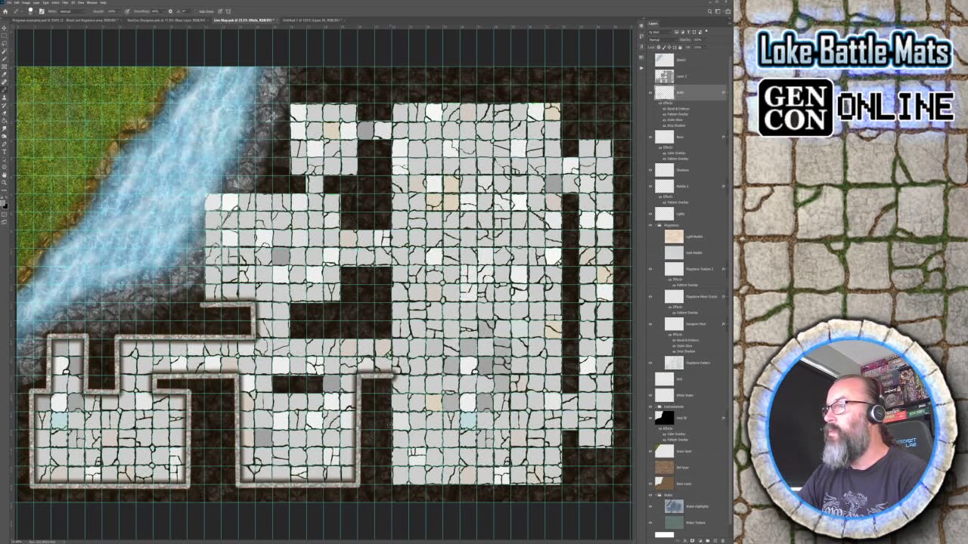
{"action": "left_click", "coordinate": [391, 486], "text": "shift"}
{"action": "key", "text": "ctrl+z"}
{"action": "key", "text": "ctrl+z"}
{"action": "key", "text": "ctrl+z"}
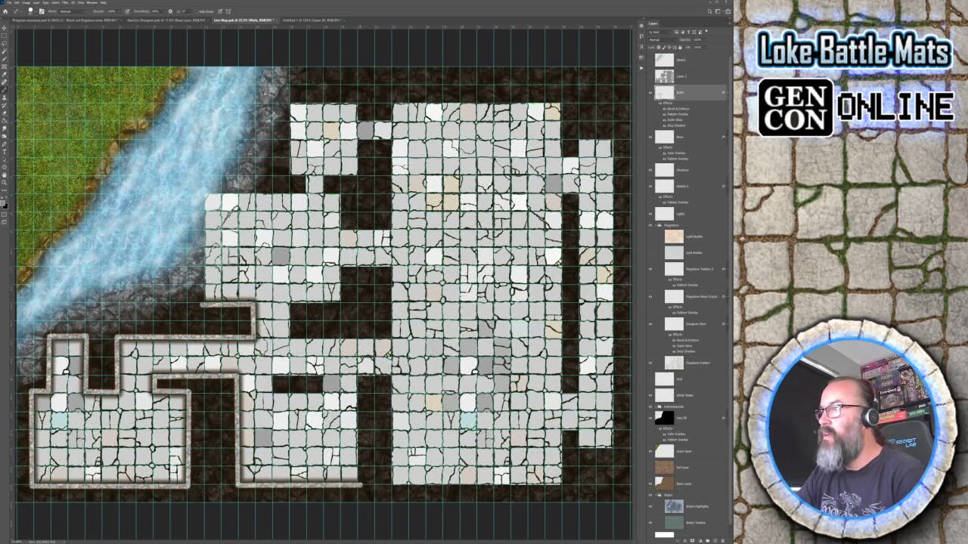
{"action": "left_click", "coordinate": [360, 381], "text": "shift"}
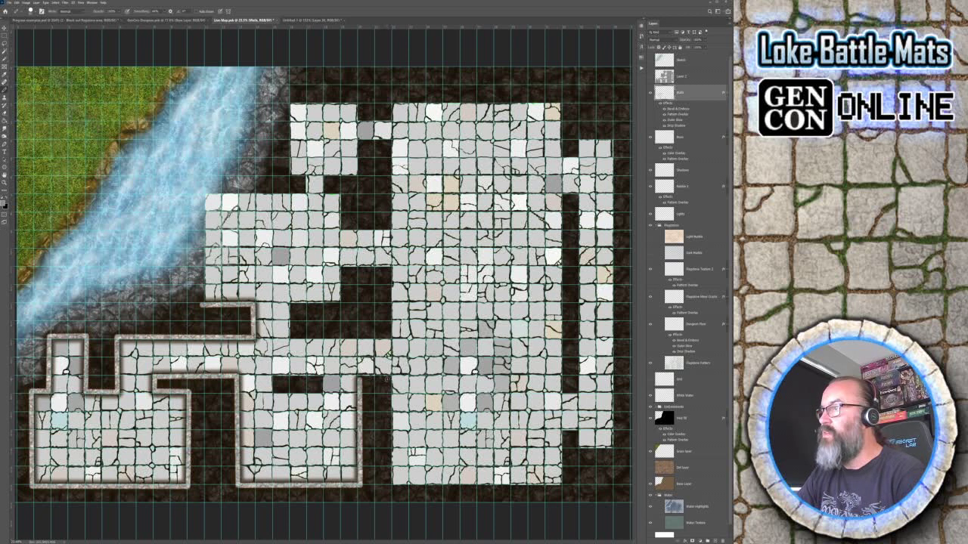
{"action": "left_click", "coordinate": [387, 379], "text": "shift"}
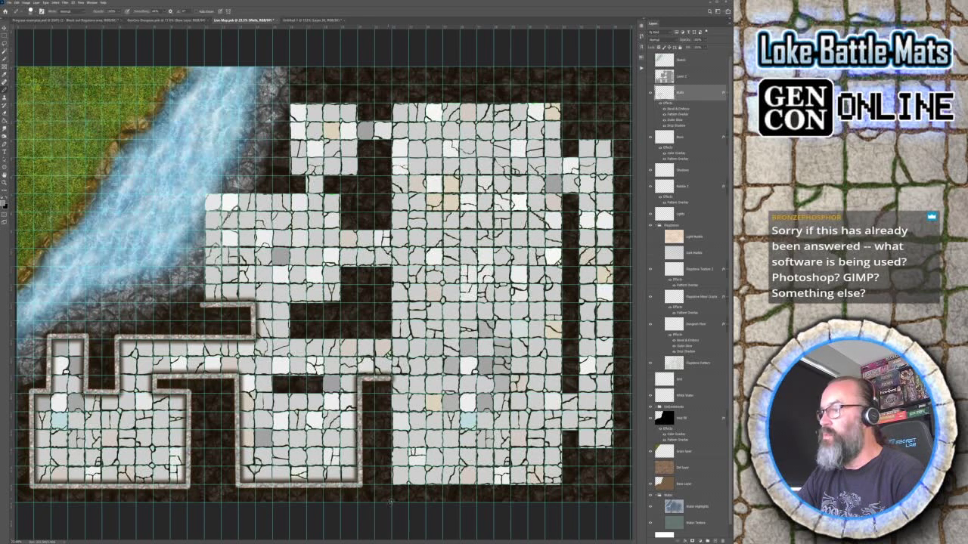
{"action": "left_click", "coordinate": [389, 487], "text": "shift"}
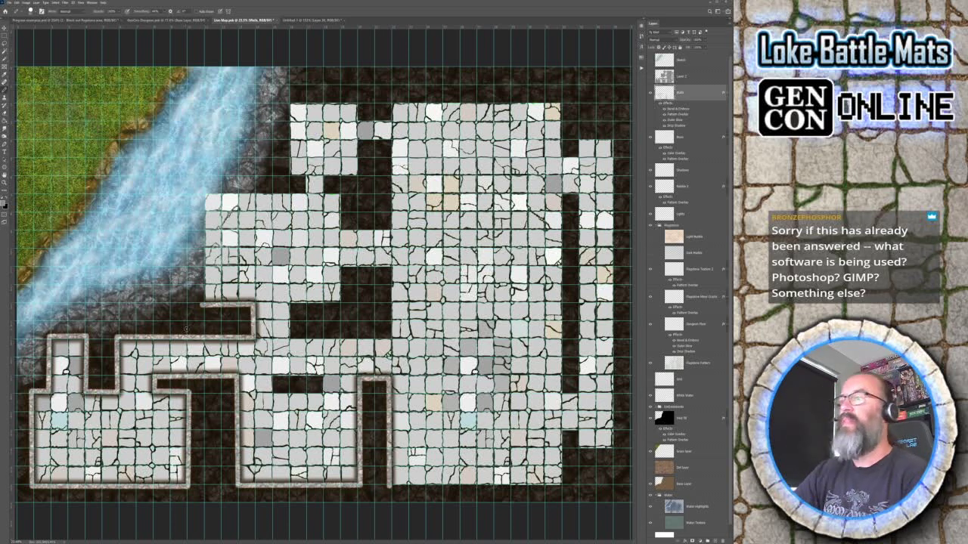
Step: Delete the newly drawn walls of the corridor's lower edge, south-central room and dark gap within a selection
{"action": "key", "text": "v"}
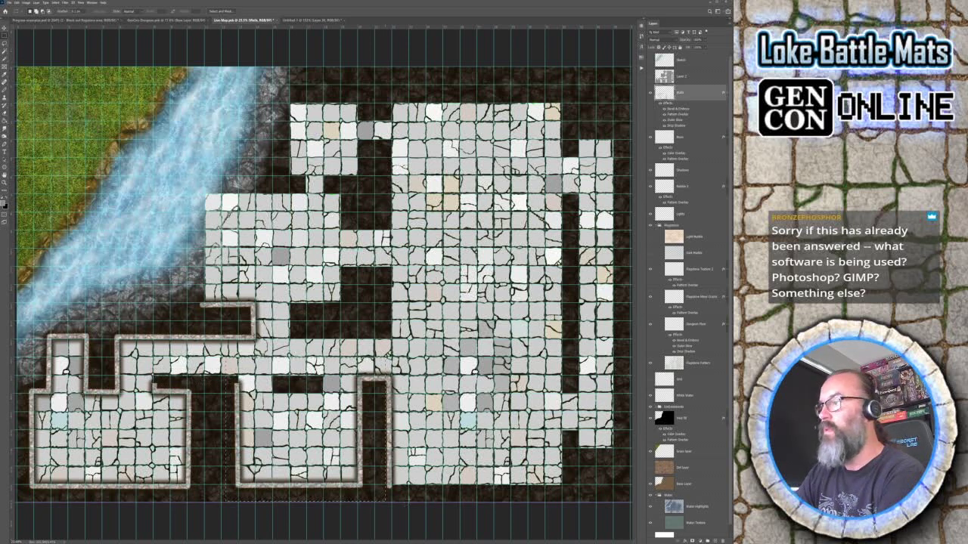
{"action": "key", "text": "Delete"}
{"action": "key", "text": "b"}
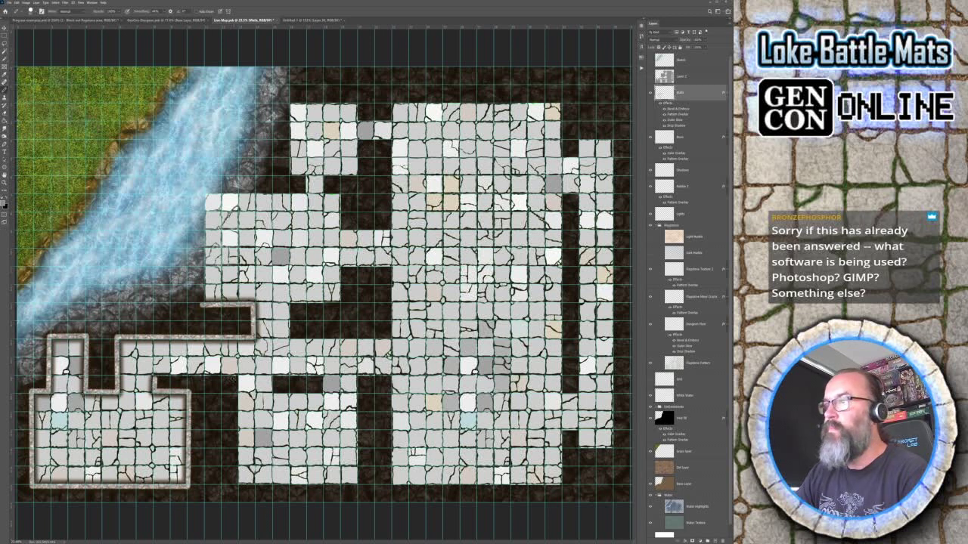
Step: Draw straight walls along the corridor's lower edge, around the south-central room's west, south and east sides, and over to the large hall
{"action": "left_click_drag", "start_coordinate": [156, 380], "coordinate": [236, 381]}
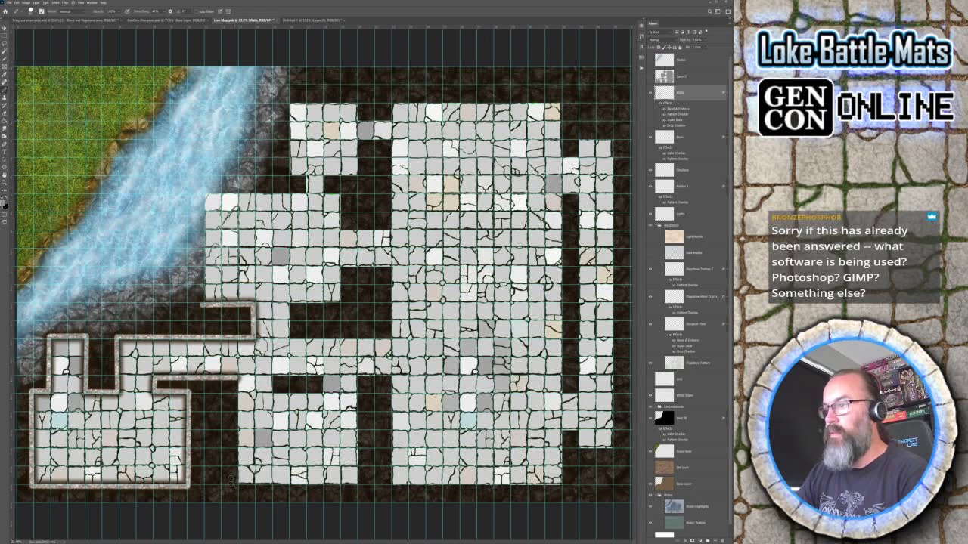
{"action": "left_click", "coordinate": [235, 488], "text": "shift"}
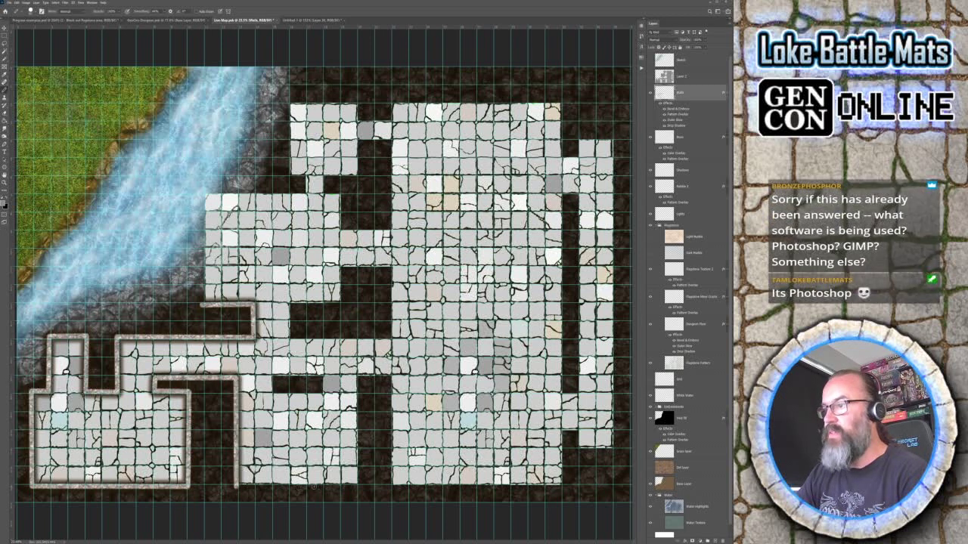
{"action": "left_click", "coordinate": [362, 488], "text": "shift"}
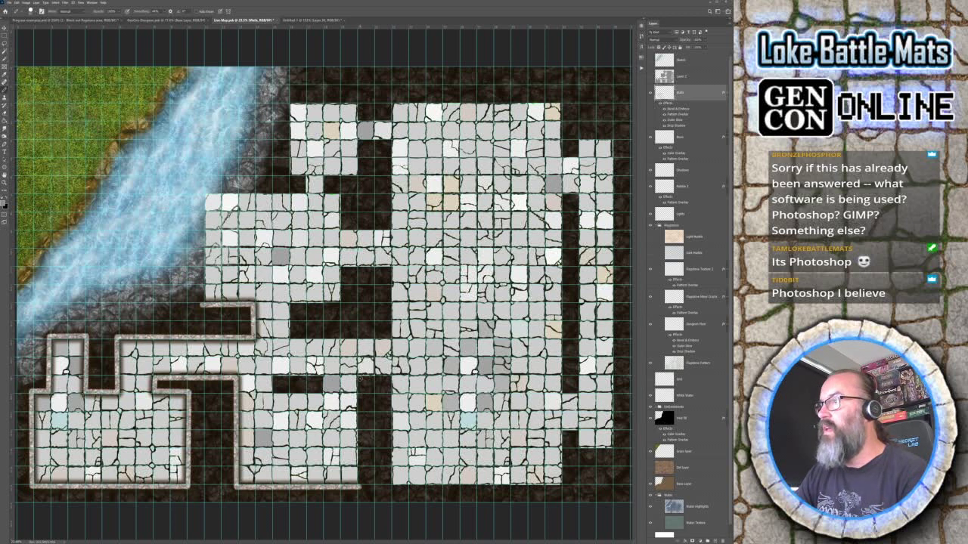
{"action": "left_click", "coordinate": [360, 374], "text": "shift"}
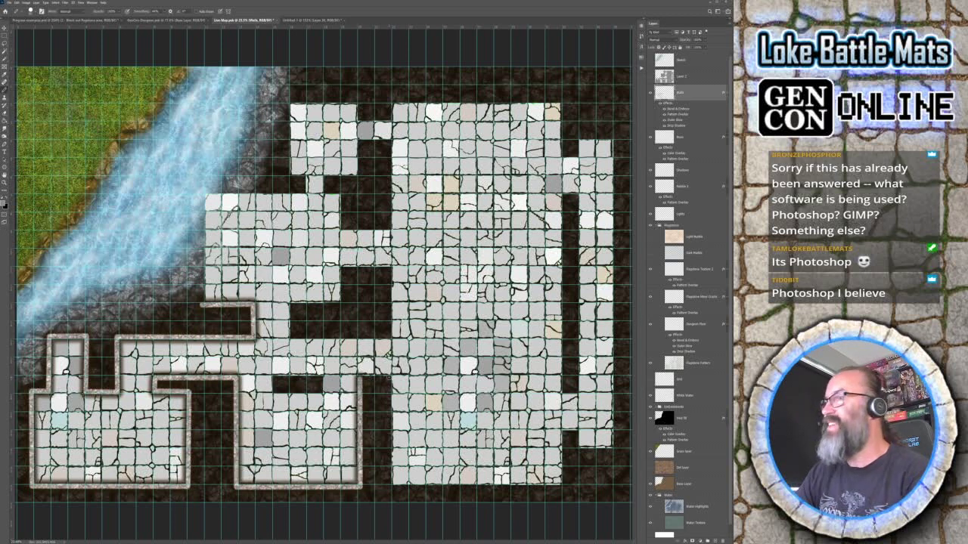
{"action": "left_click", "coordinate": [389, 375], "text": "shift"}
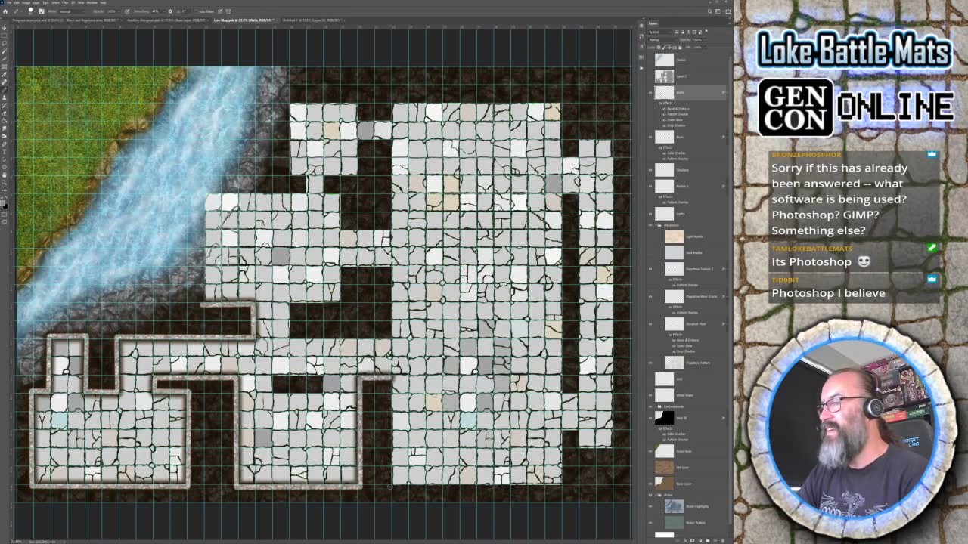
Step: Wall the large hall's lower west side, its south side, and its east side up to the narrow eastern corridor's lower opening
{"action": "left_click", "coordinate": [389, 487], "text": "shift"}
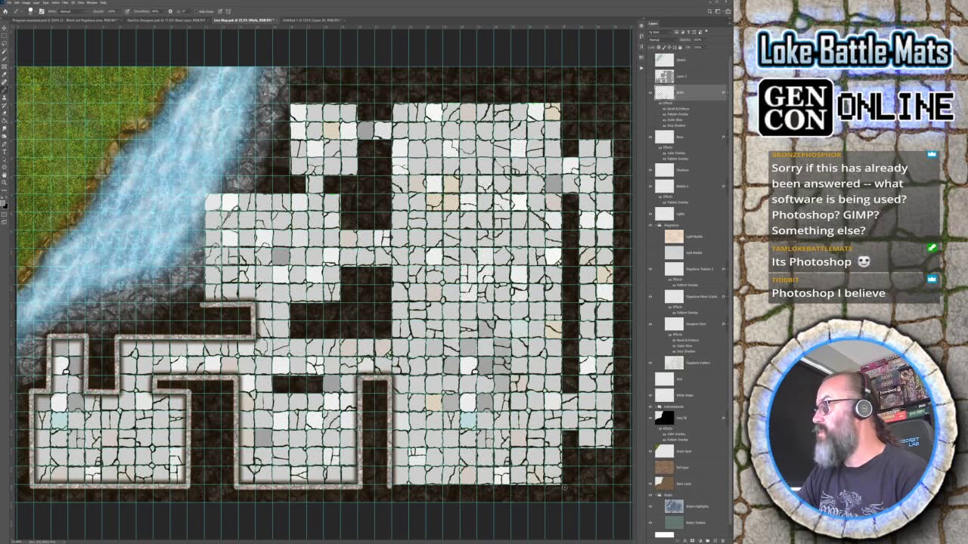
{"action": "left_click", "coordinate": [564, 488], "text": "shift"}
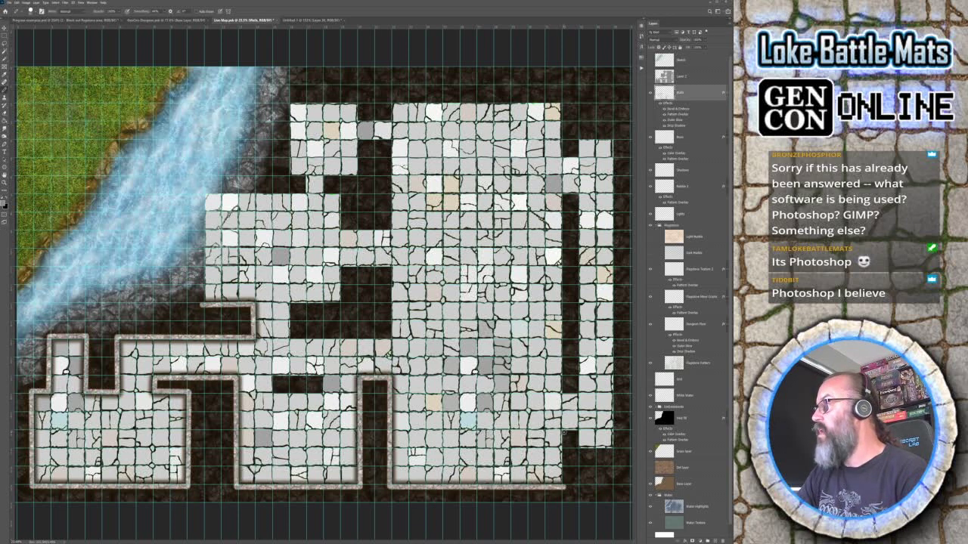
{"action": "left_click", "coordinate": [564, 431], "text": "shift"}
Step: Outline the narrow eastern corridor with straight walls around its lower notch and along its south, east and north sides
{"action": "left_click", "coordinate": [579, 435], "text": "shift"}
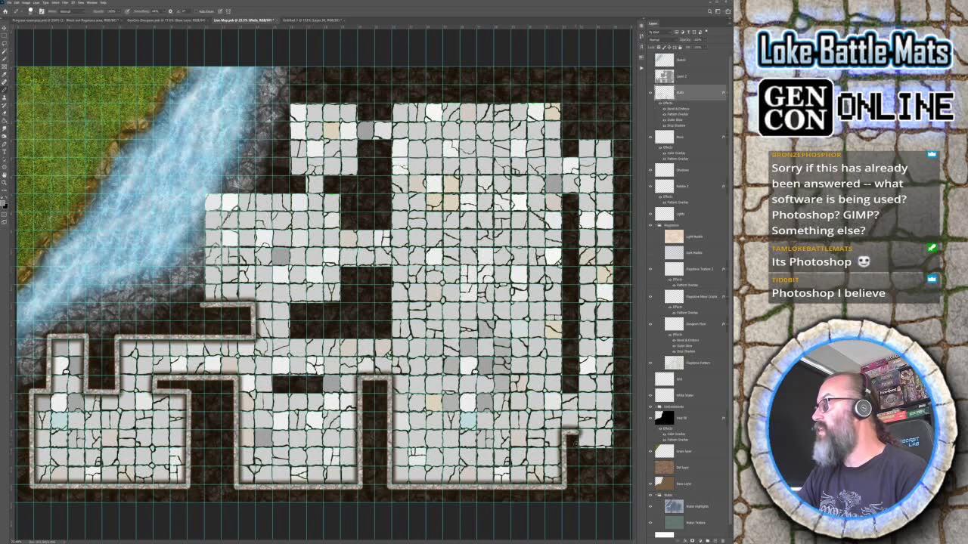
{"action": "left_click", "coordinate": [576, 451], "text": "shift"}
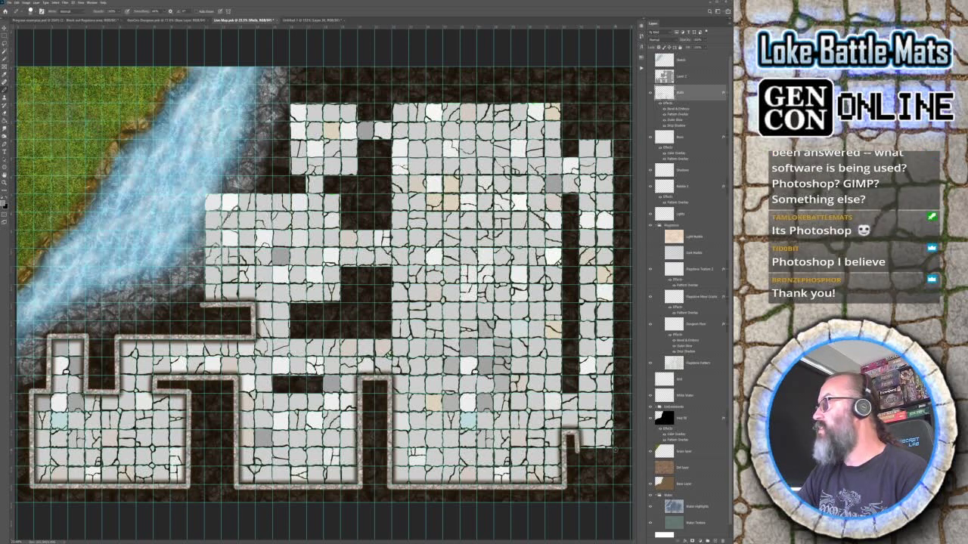
{"action": "left_click", "coordinate": [616, 451], "text": "shift"}
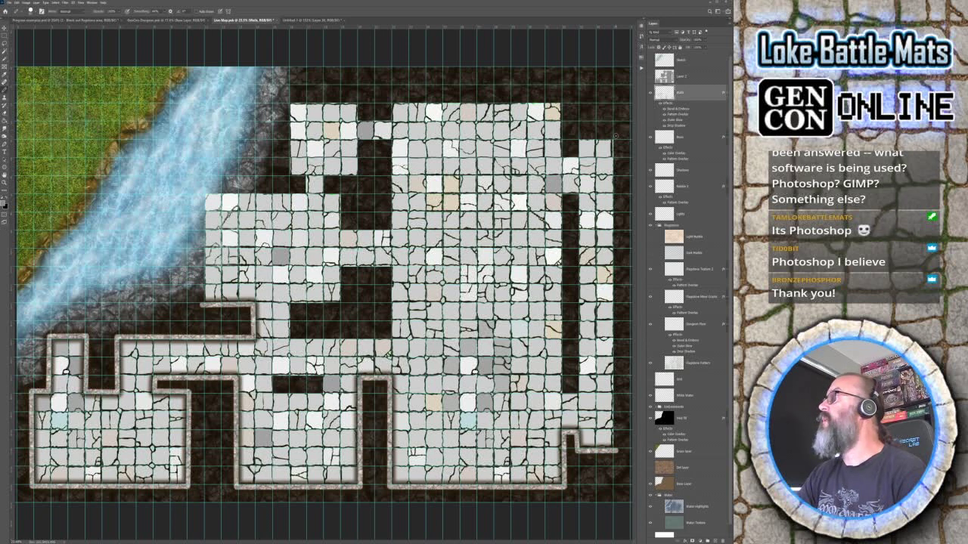
{"action": "left_click", "coordinate": [616, 135], "text": "shift"}
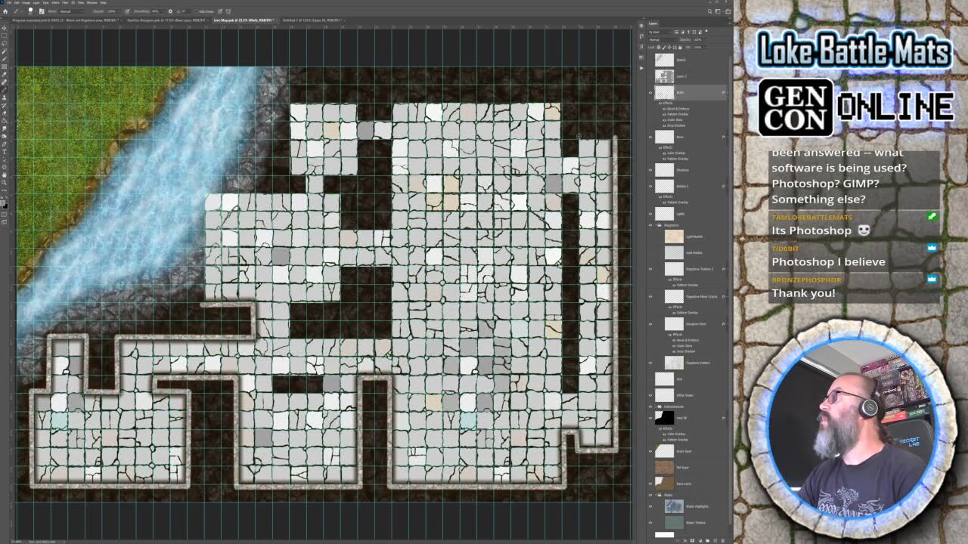
{"action": "left_click", "coordinate": [576, 137], "text": "shift"}
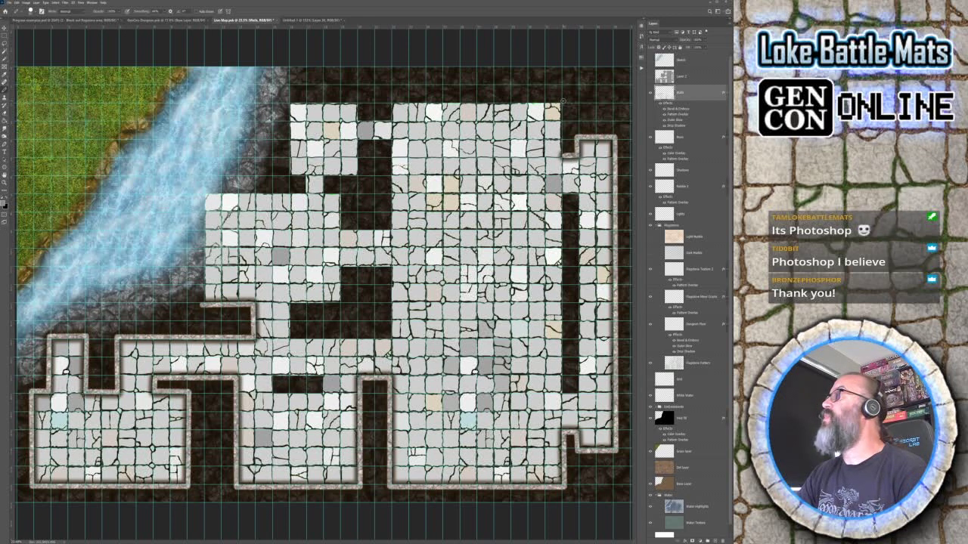
Step: Continue the wall up the hall's northeast side, along its north edge, over the connecting passage and across the small north room's top
{"action": "left_click_drag", "start_coordinate": [560, 156], "coordinate": [563, 100]}
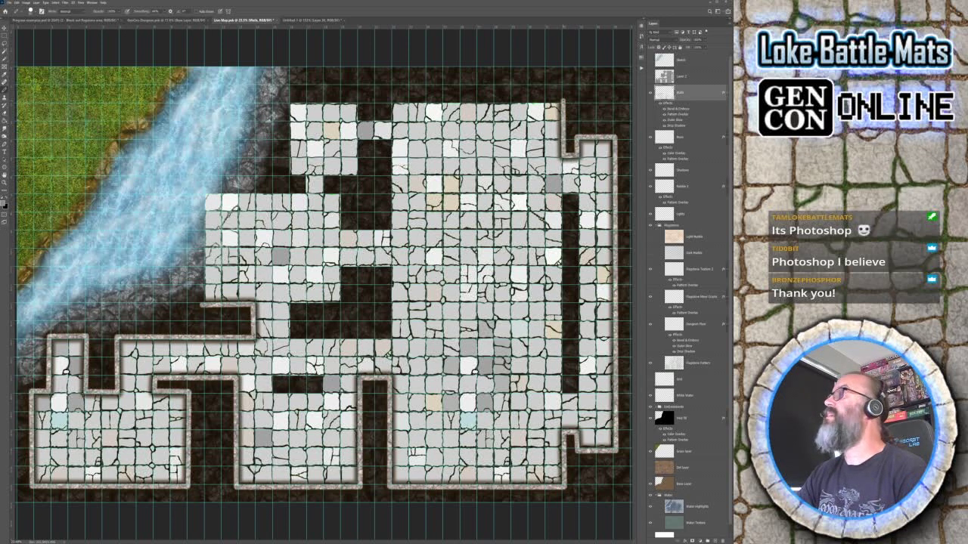
{"action": "left_click", "coordinate": [388, 100], "text": "shift"}
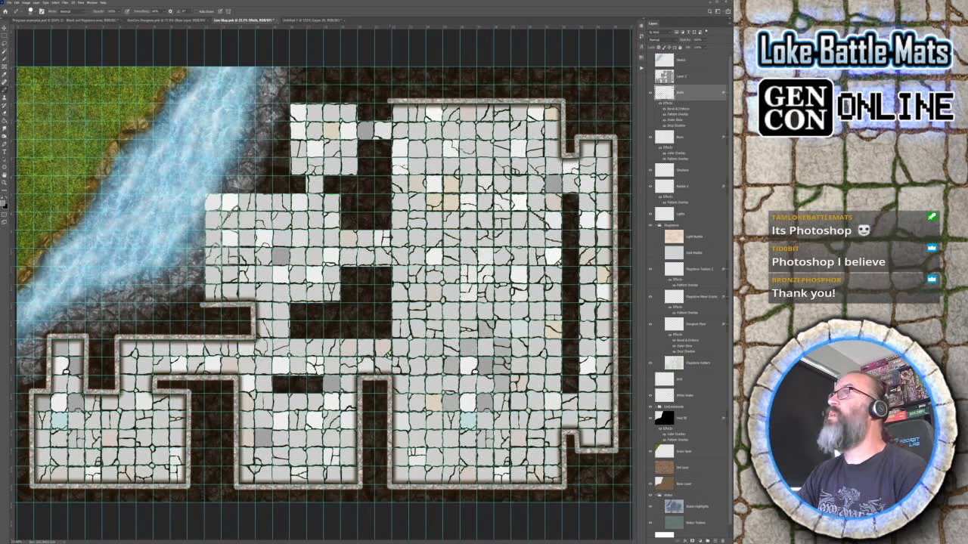
{"action": "left_click", "coordinate": [359, 119]}
{"action": "left_click", "coordinate": [359, 99], "text": "shift"}
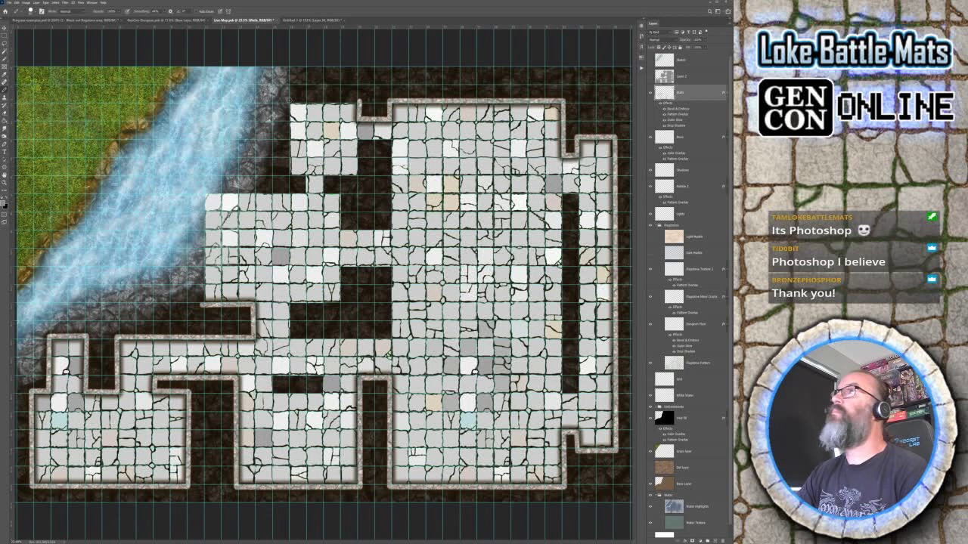
{"action": "left_click", "coordinate": [285, 101], "text": "shift"}
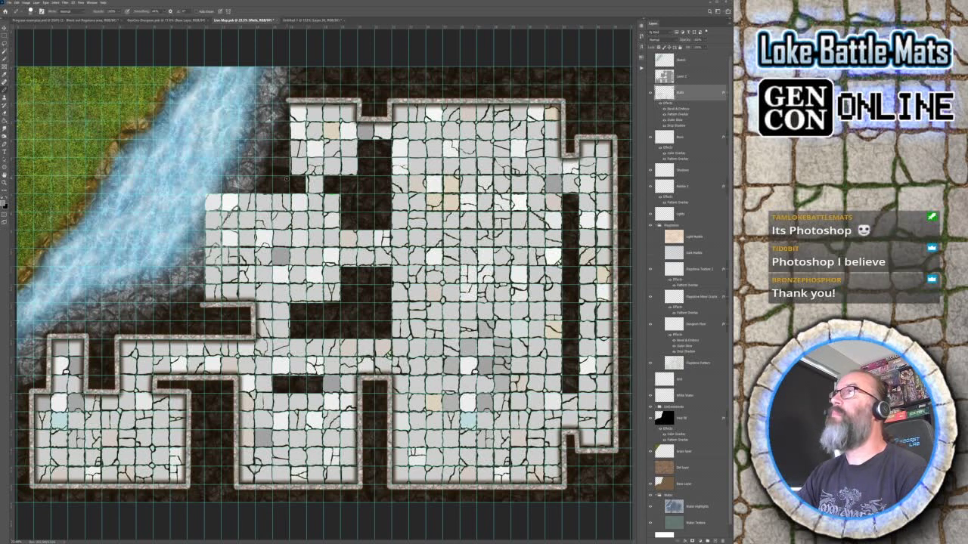
Step: Draw walls down the small north room's west side, along its short south passage, and onto the riverside room's north edge
{"action": "left_click", "coordinate": [288, 179], "text": "shift"}
{"action": "left_click", "coordinate": [304, 182], "text": "shift"}
{"action": "left_click", "coordinate": [305, 190], "text": "shift"}
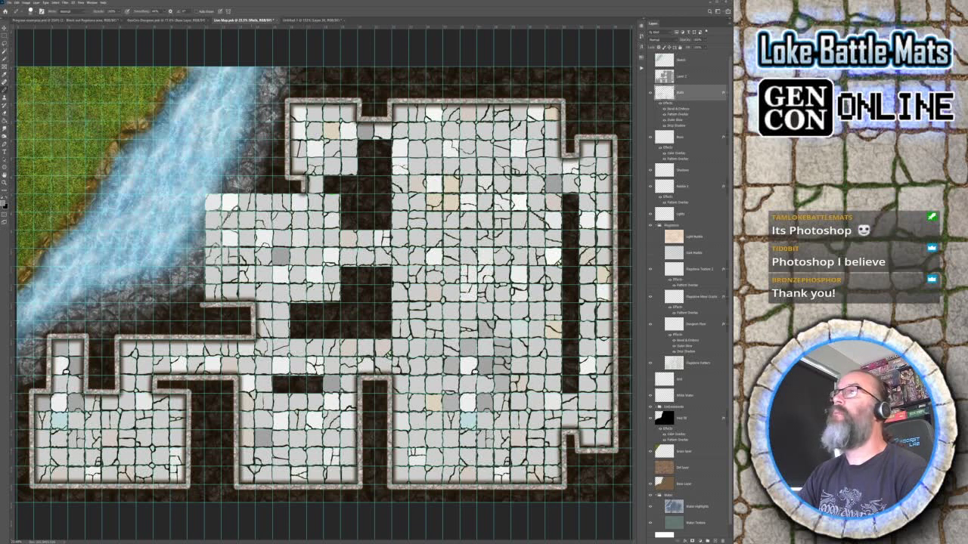
{"action": "left_click", "coordinate": [248, 190], "text": "shift"}
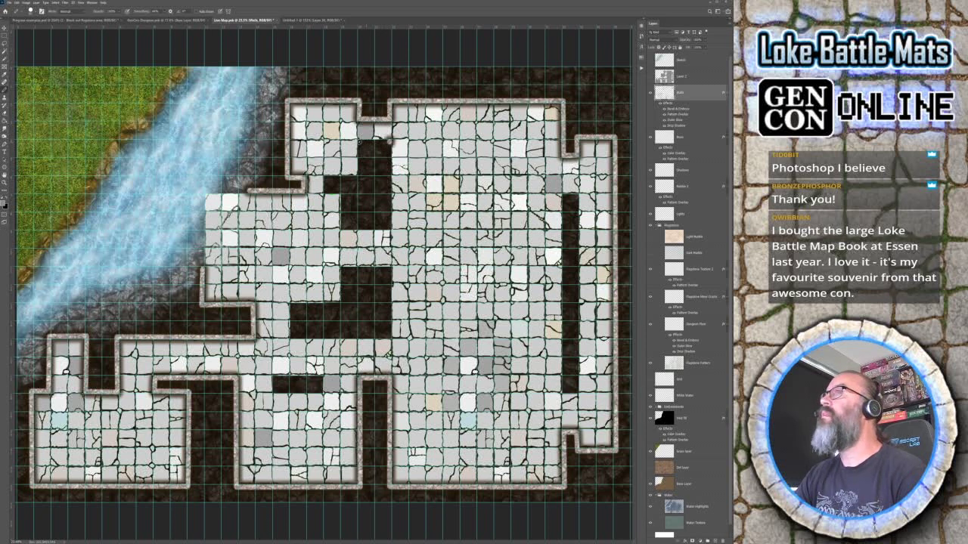
Step: Wall the dark gap between the north room, riverside room and hall along its upper, west and lower edges, leaving the passages open
{"action": "left_click", "coordinate": [360, 143], "text": "shift"}
{"action": "left_click", "coordinate": [359, 178], "text": "shift"}
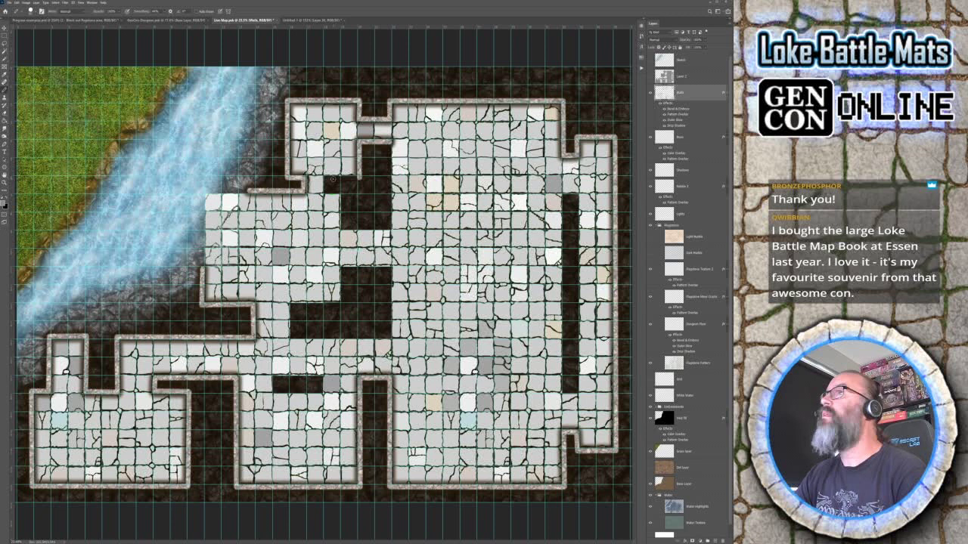
{"action": "left_click_drag", "start_coordinate": [323, 181], "coordinate": [342, 192]}
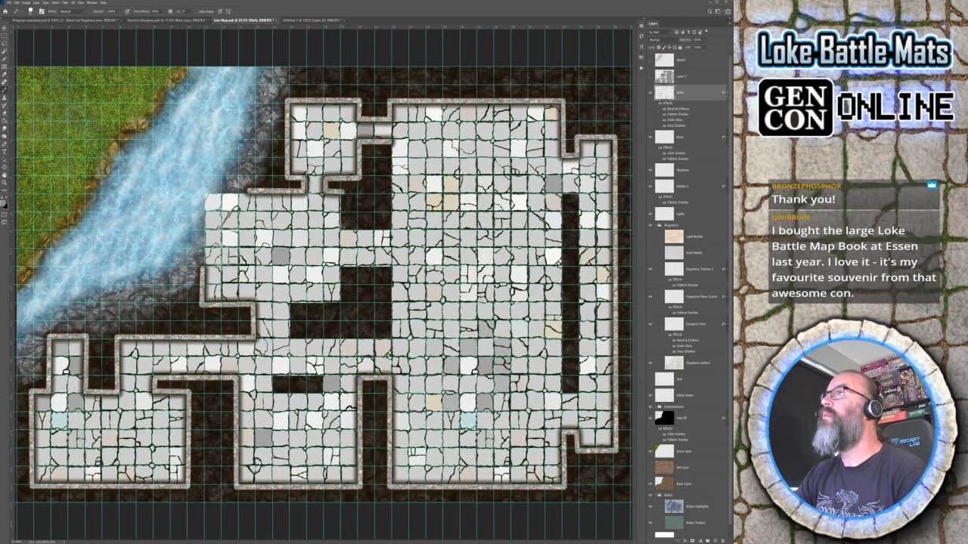
{"action": "left_click", "coordinate": [342, 227], "text": "shift"}
{"action": "left_click", "coordinate": [392, 227], "text": "shift"}
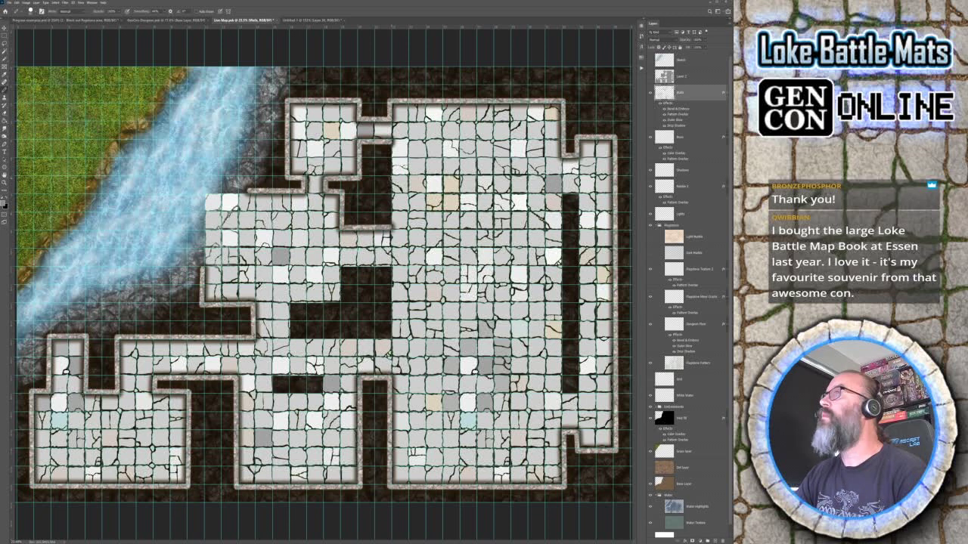
Step: Close the stone wall along the east edge of the dark gap between the small north room and the hall
{"action": "left_click", "coordinate": [392, 143], "text": "shift"}
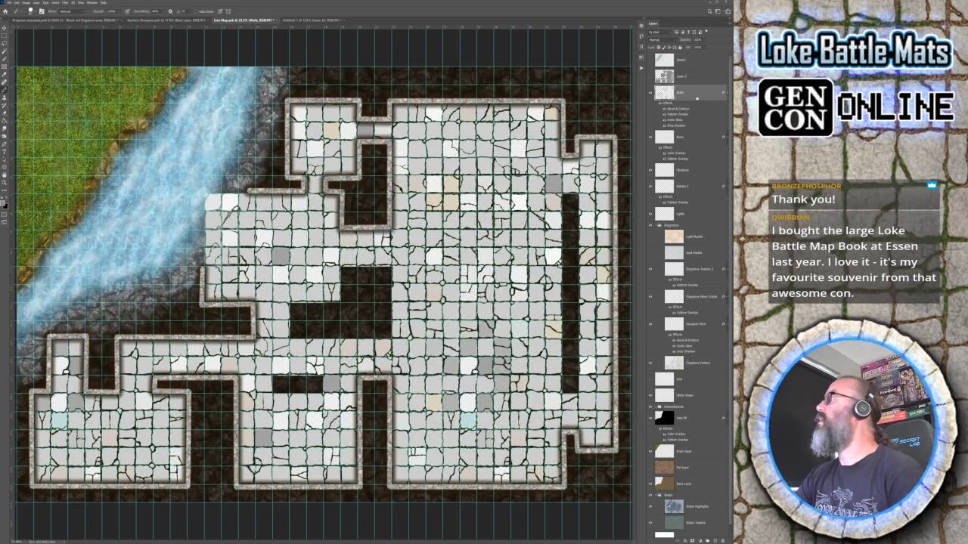
{"action": "key", "text": "h"}
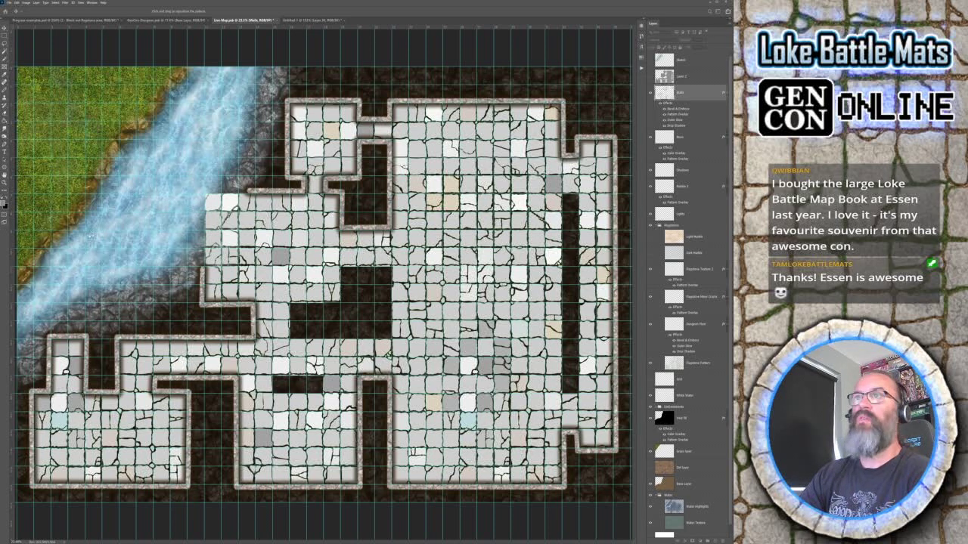
{"action": "key", "text": "h"}
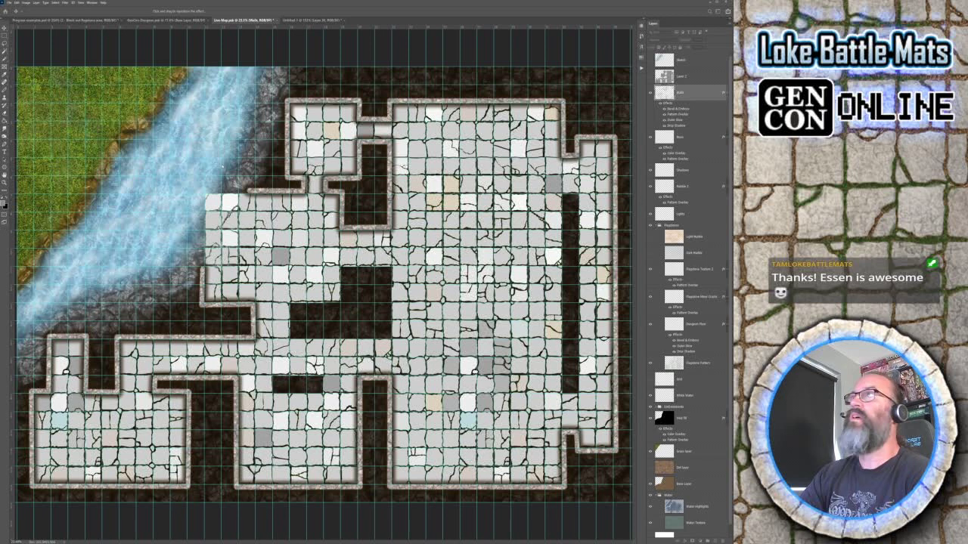
Step: Switch the wall layer's effects off and back on to compare the plain grey strokes with the styled stone walls
{"action": "key", "text": "b"}
{"action": "left_click", "coordinate": [663, 107]}
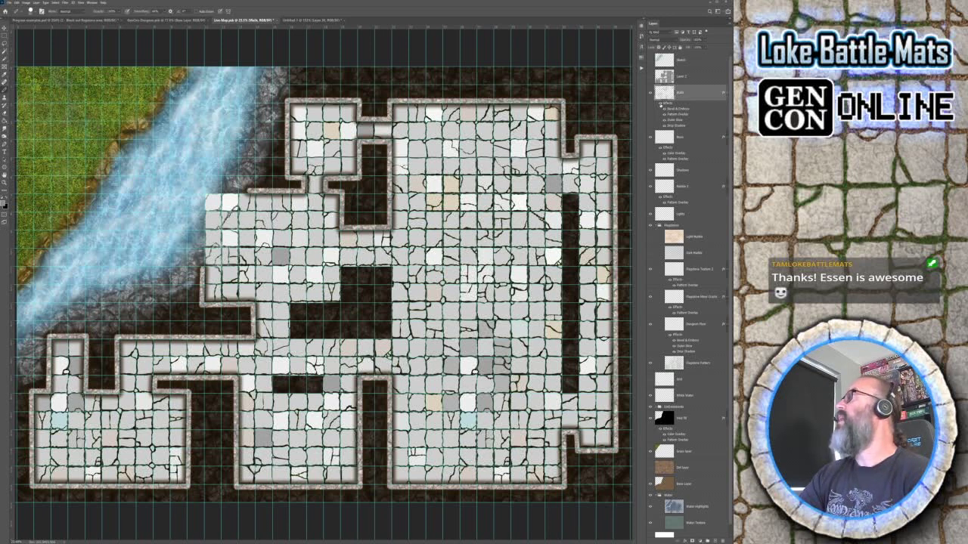
{"action": "left_click", "coordinate": [661, 105]}
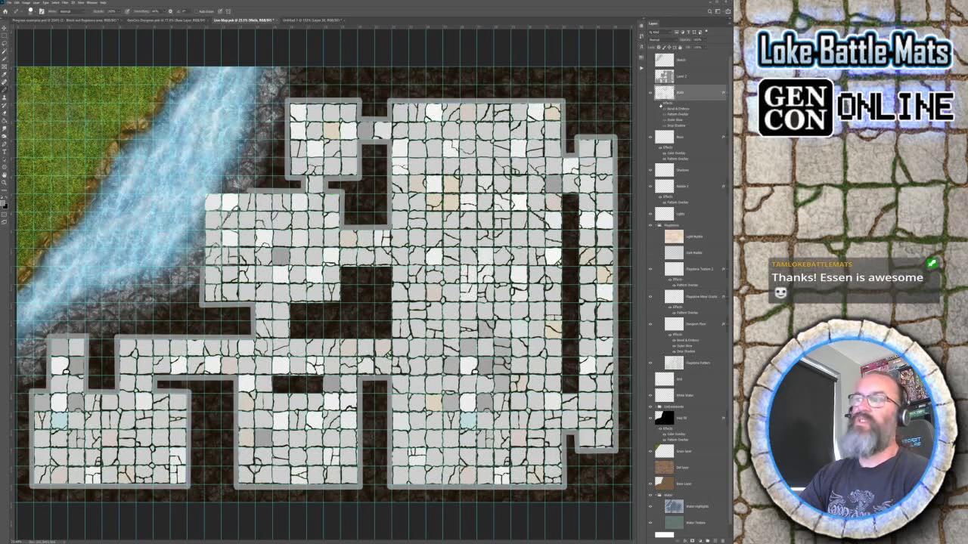
{"action": "left_click", "coordinate": [660, 106]}
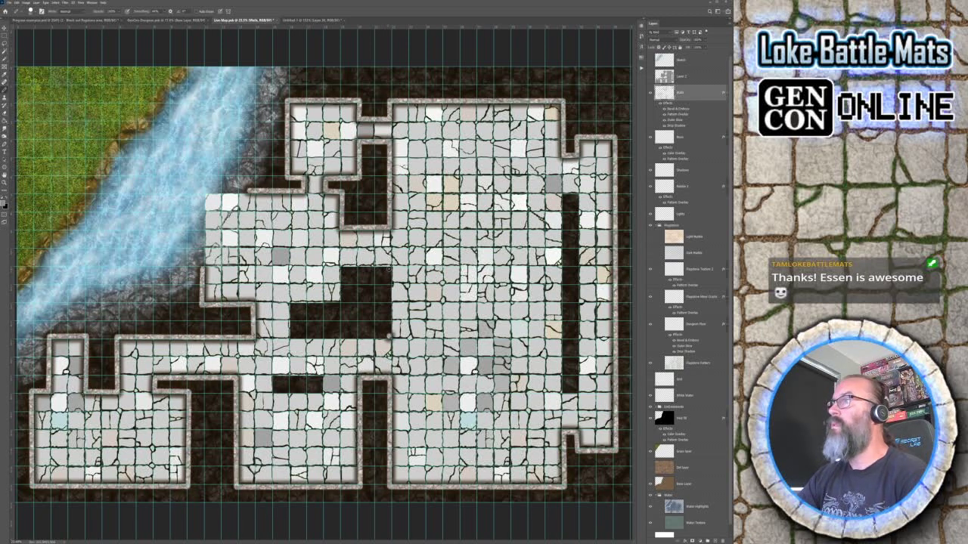
Step: Wall the L-shaped dark gap between the riverside room, the hall and the long southern corridor along its edges
{"action": "left_click_drag", "start_coordinate": [342, 270], "coordinate": [342, 306]}
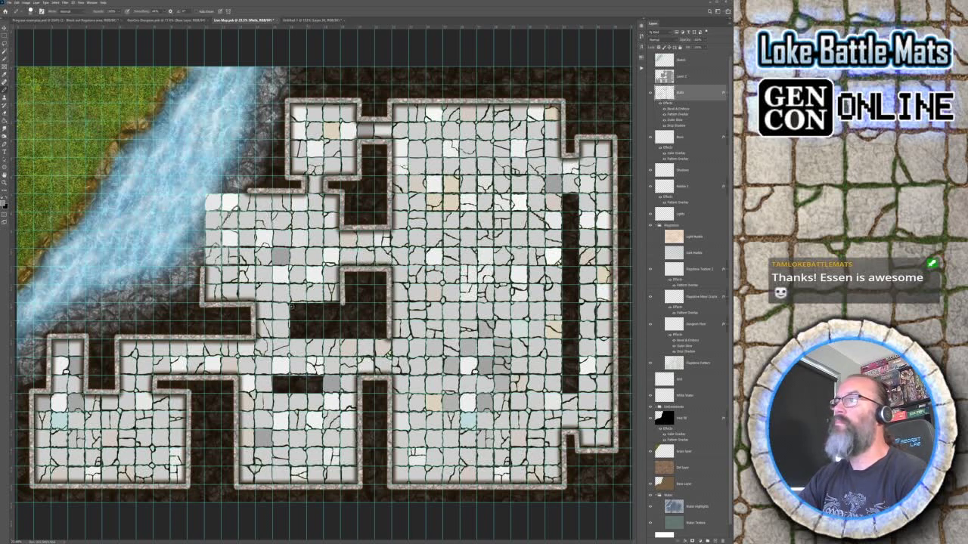
{"action": "left_click", "coordinate": [292, 306], "text": "shift"}
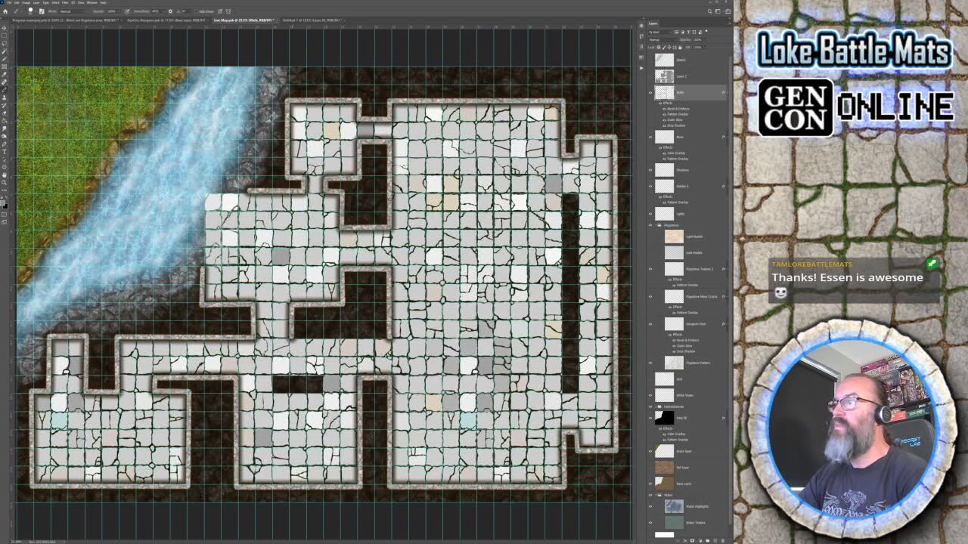
{"action": "left_click_drag", "start_coordinate": [385, 337], "coordinate": [294, 335]}
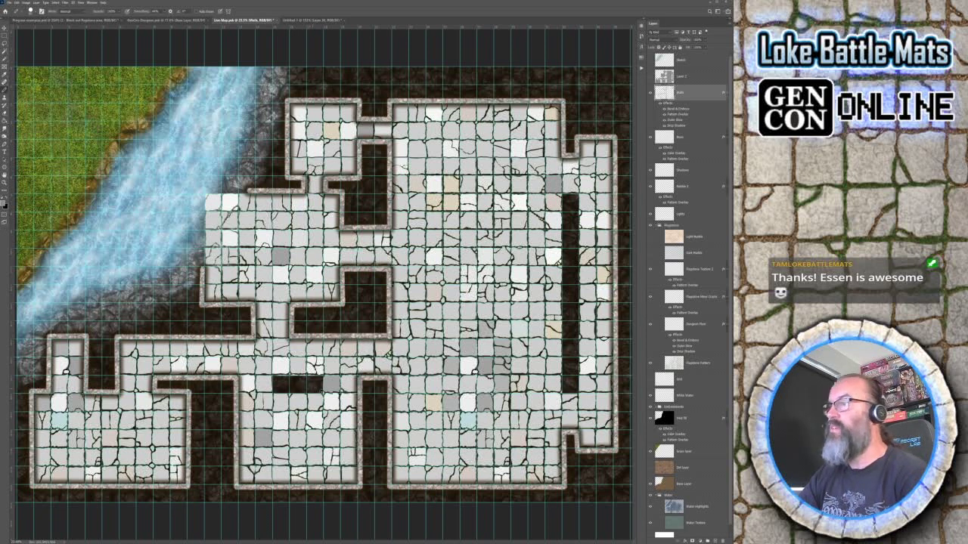
Step: Undo the stray diagonal wall stroke and outline the small rectangular gap below the long corridor with straight walls
{"action": "left_click", "coordinate": [323, 392], "text": "shift"}
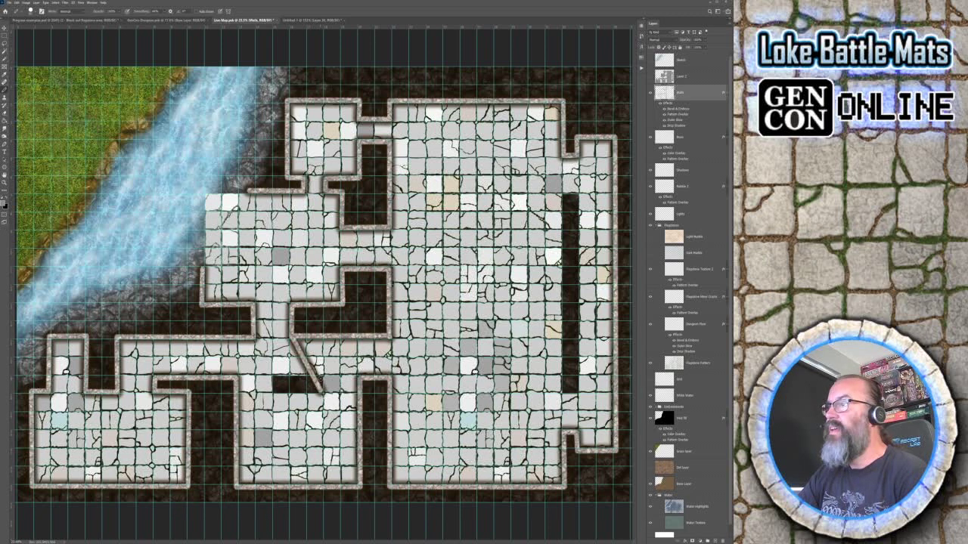
{"action": "key", "text": "ctrl+z"}
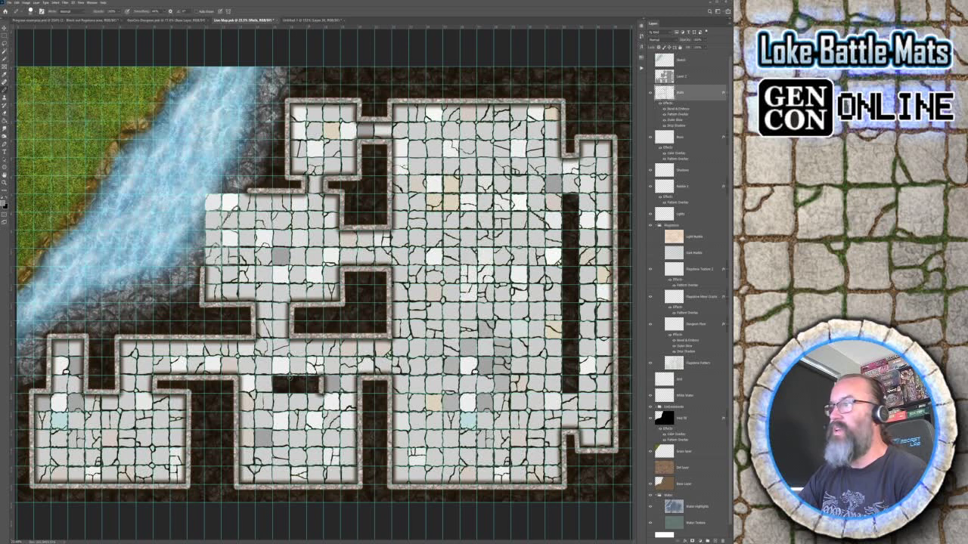
{"action": "mouse_move", "coordinate": [273, 378]}
{"action": "left_mouse_down"}
{"action": "mouse_move", "coordinate": [276, 390]}
{"action": "mouse_move", "coordinate": [320, 385]}
{"action": "left_mouse_up"}
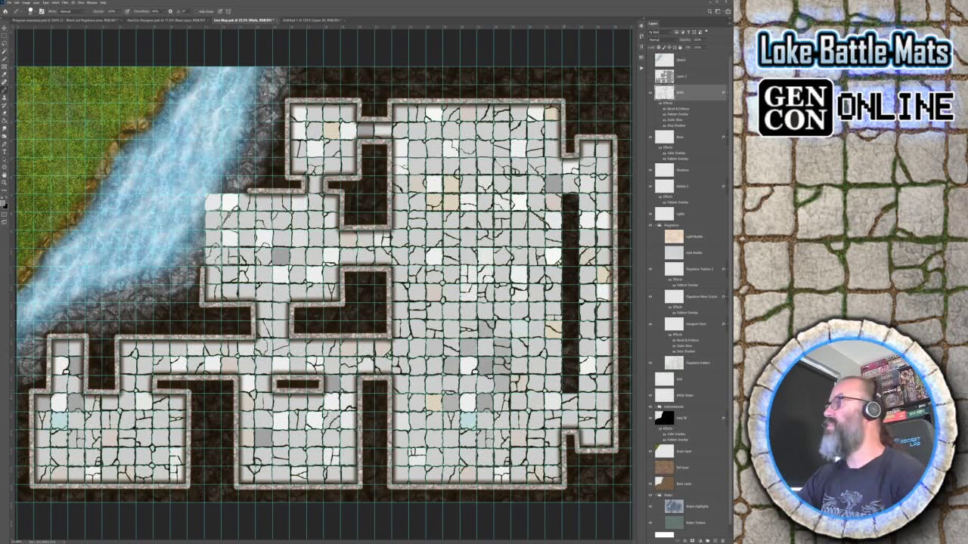
Step: Wall the narrow dark strip between the hall and the eastern corridor on all sides, and hide the grid
{"action": "left_click", "coordinate": [568, 196]}
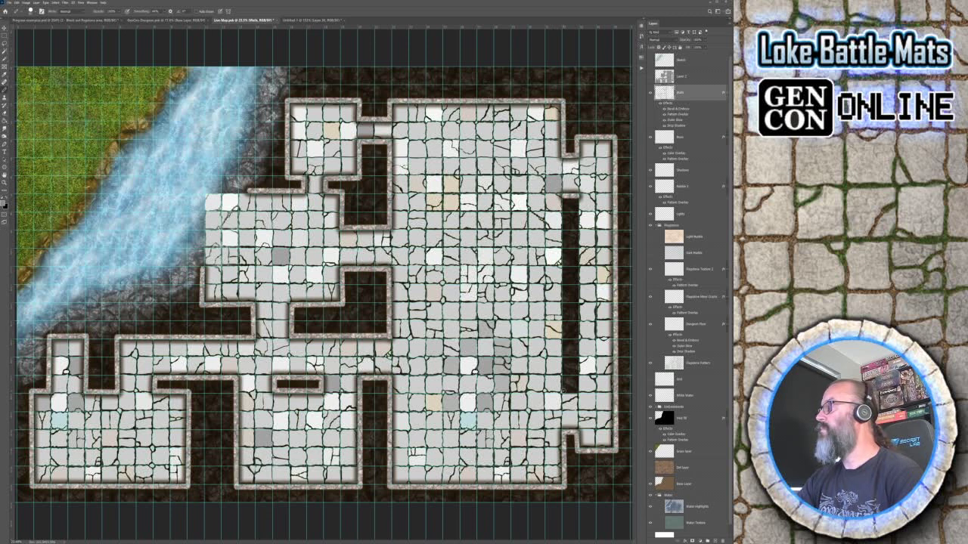
{"action": "left_click", "coordinate": [563, 390], "text": "shift"}
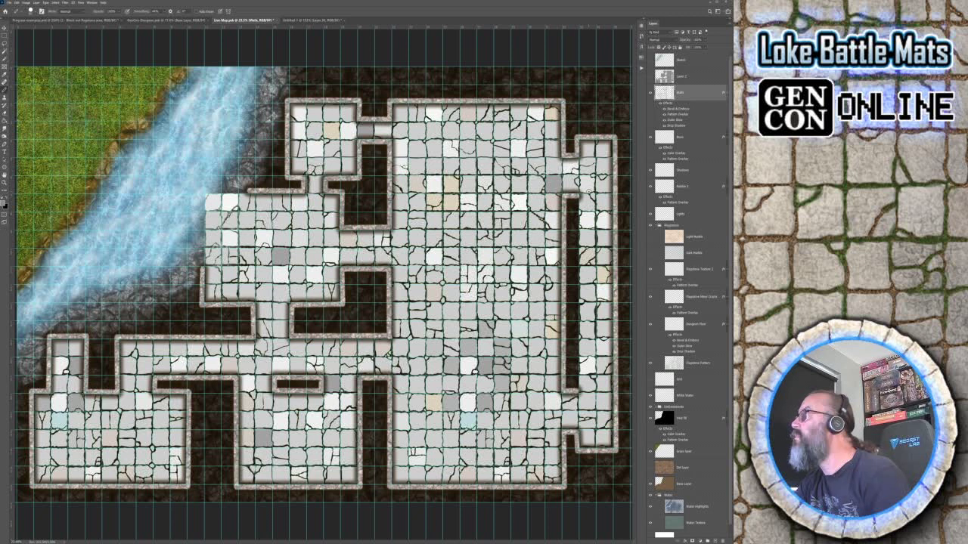
{"action": "left_click", "coordinate": [579, 387], "text": "shift"}
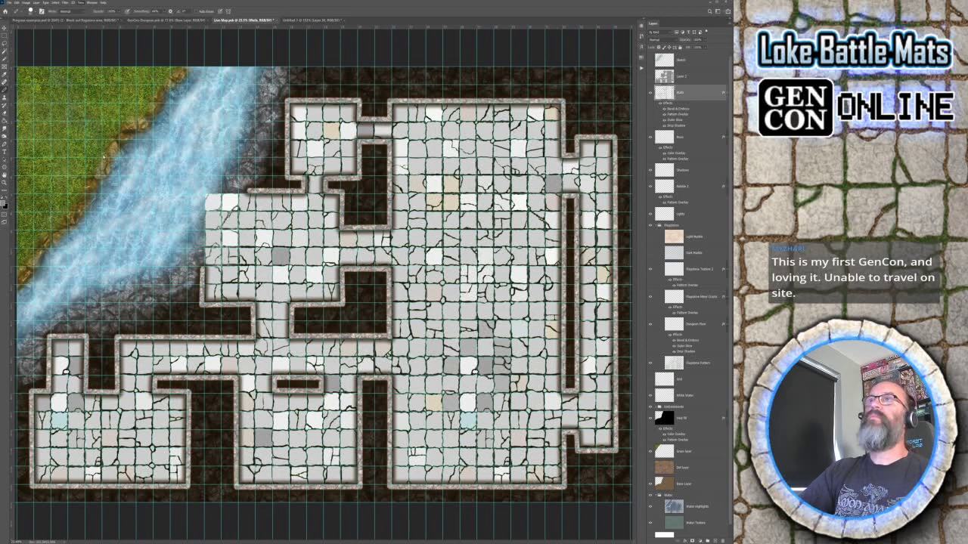
{"action": "key", "text": "ctrl+apostrophe"}
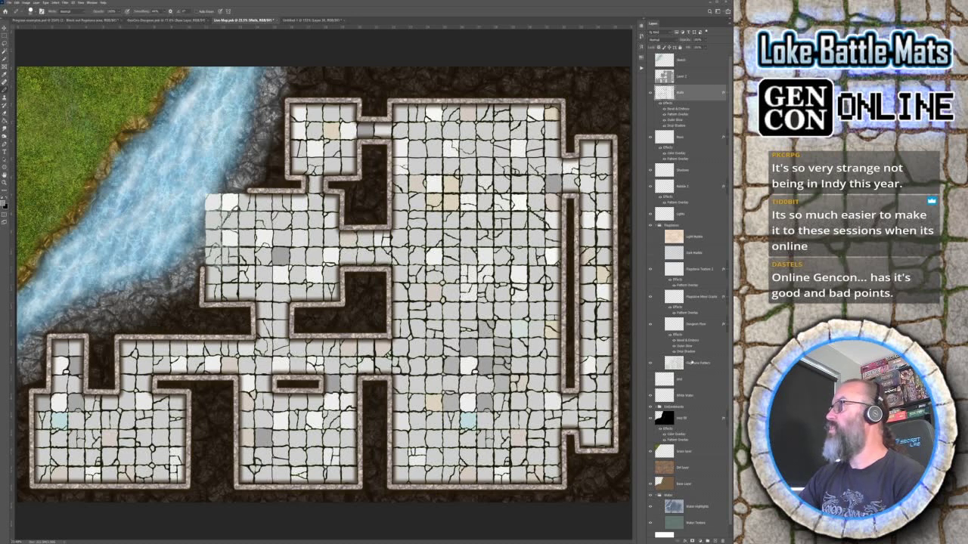
Step: Move the Flagstone Pattern layer directly above the Dungeon Floor layer and merge it down into it
{"action": "left_click", "coordinate": [695, 364]}
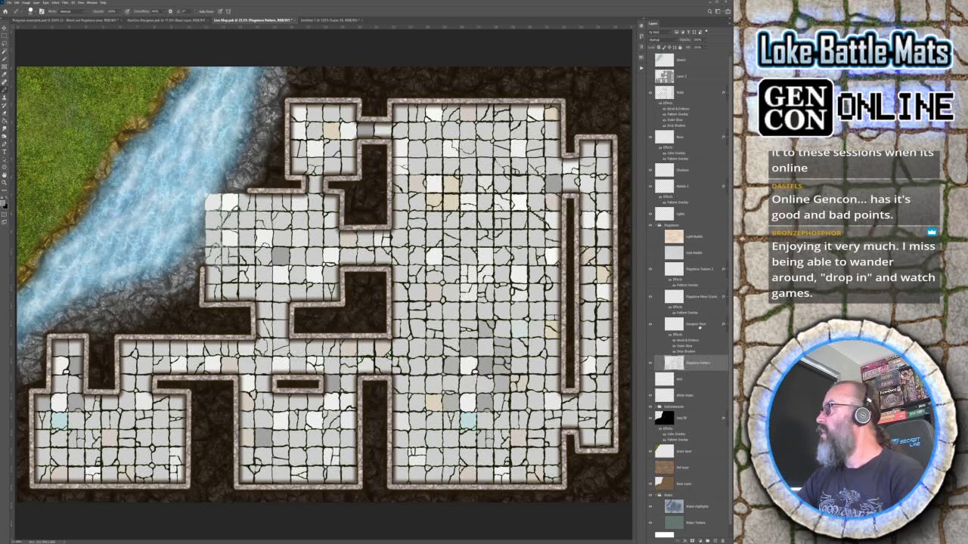
{"action": "left_click", "coordinate": [700, 328]}
{"action": "left_click", "coordinate": [696, 363]}
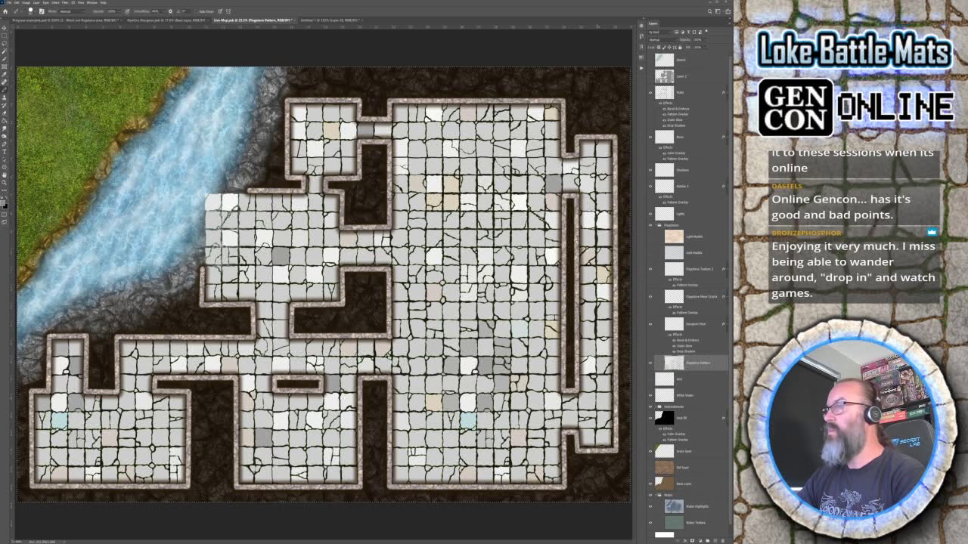
{"action": "left_click_drag", "start_coordinate": [703, 346], "coordinate": [711, 329]}
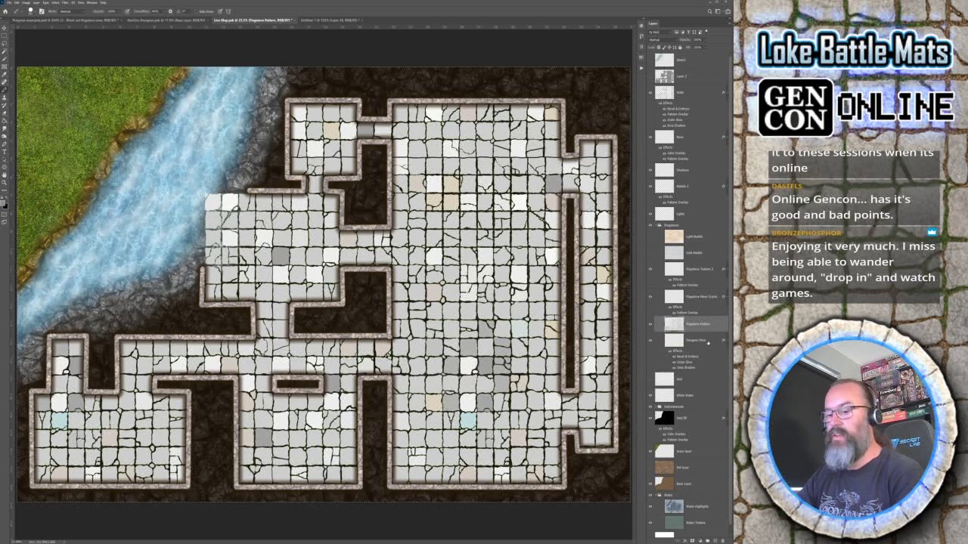
{"action": "key", "text": "ctrl+e"}
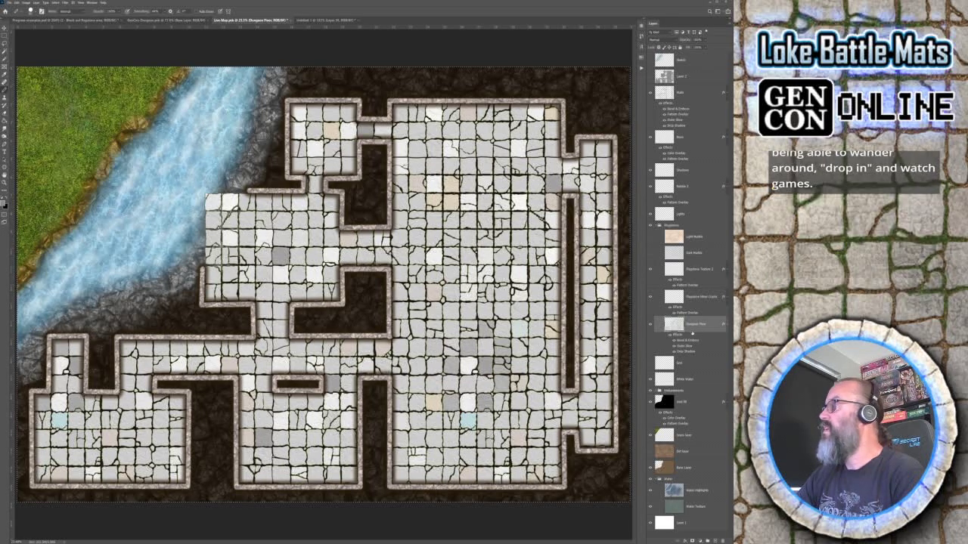
Step: Inspect the flagstones up close, comparing them with the Dungeon Floor layer's effects switched off and on
{"action": "key", "text": "ctrl+plus"}
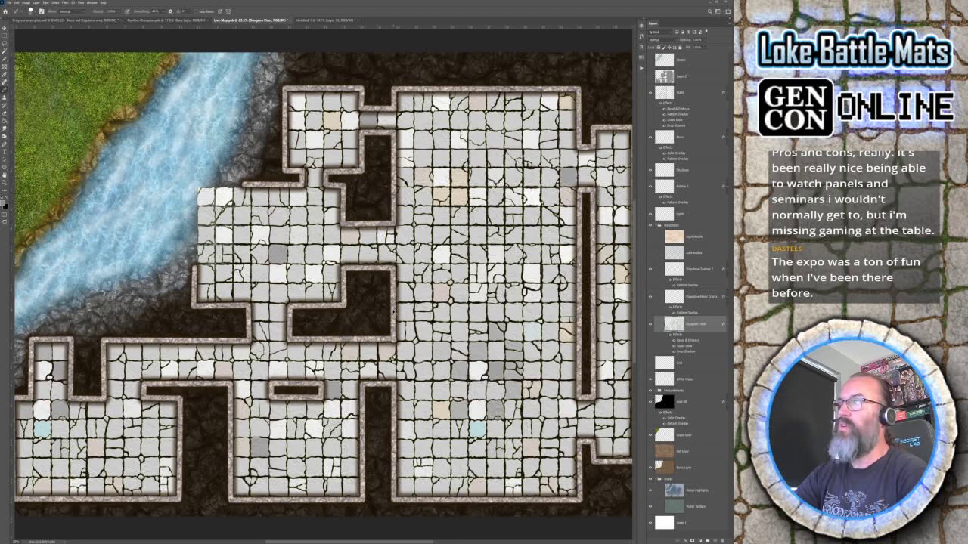
{"action": "key", "text": "ctrl+plus"}
{"action": "key", "text": "ctrl+plus"}
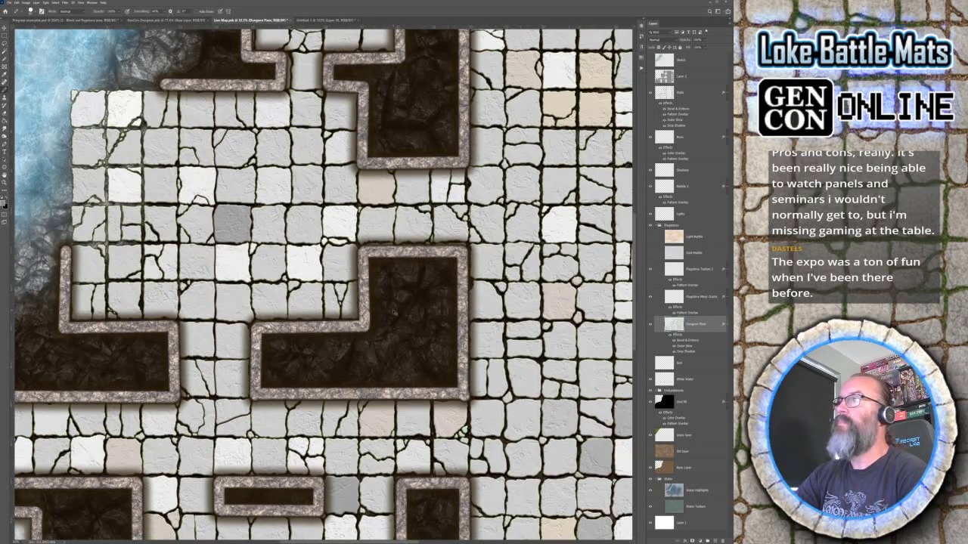
{"action": "key", "text": "ctrl+plus"}
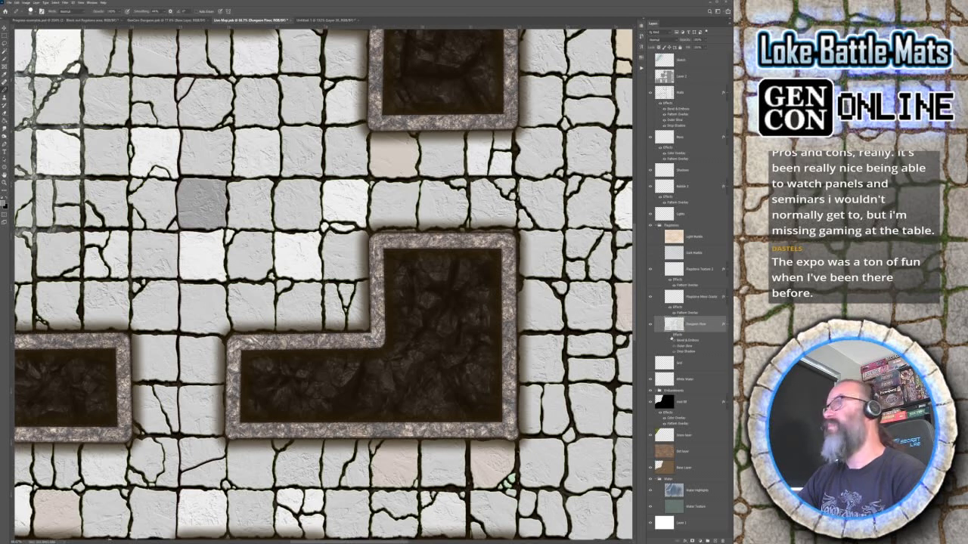
{"action": "left_click", "coordinate": [671, 341]}
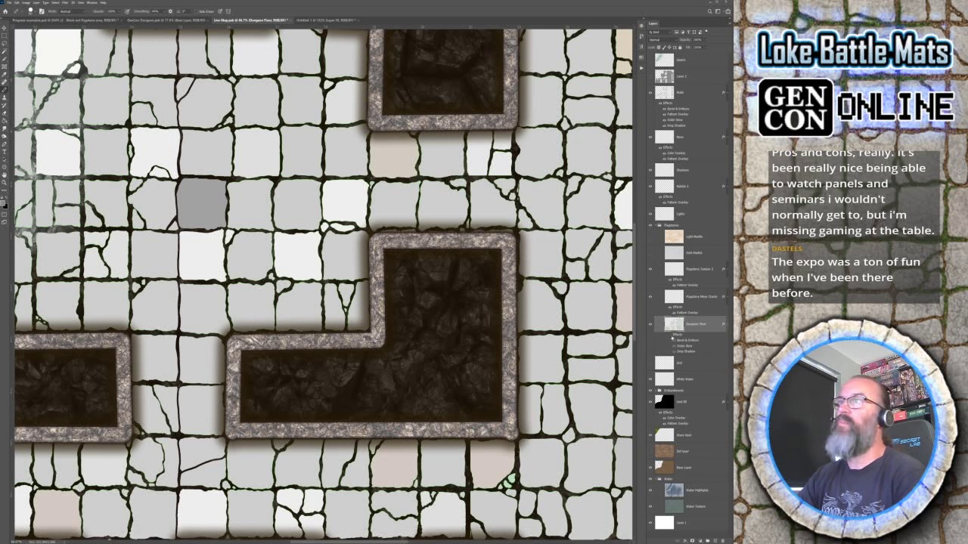
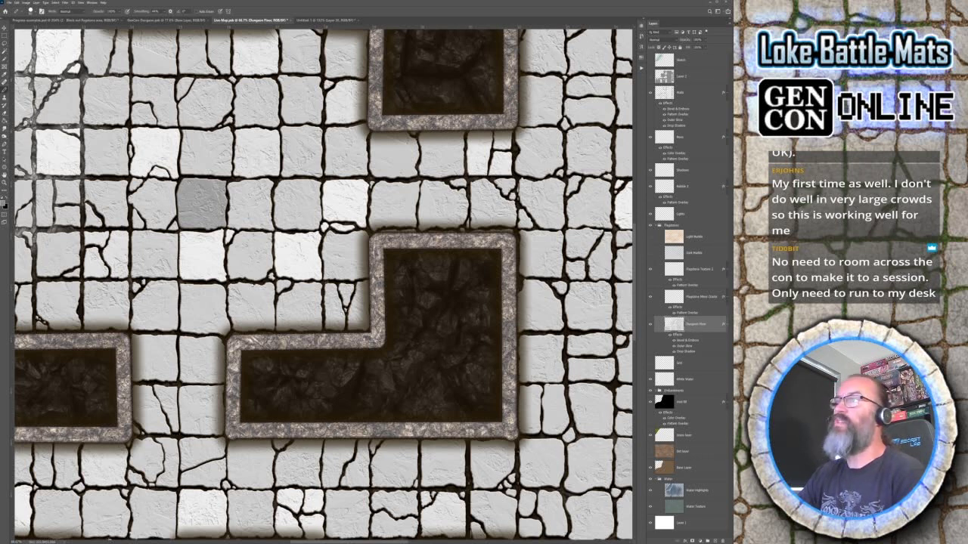
{"action": "key", "text": "space"}
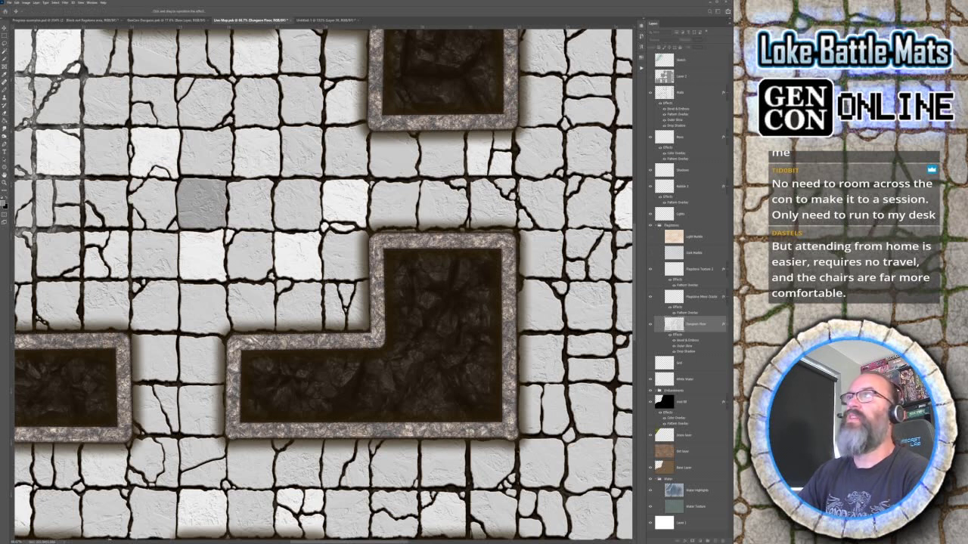
{"action": "key", "text": "b"}
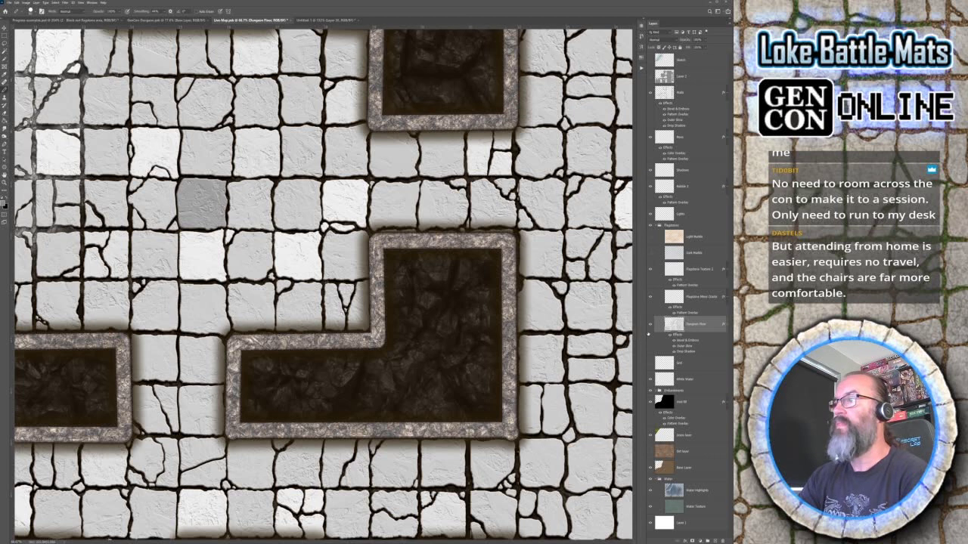
Step: Select the room and corridor area on the Layer 2 floor plan and delete it from the void fill layer
{"action": "key", "text": "ctrl+0"}
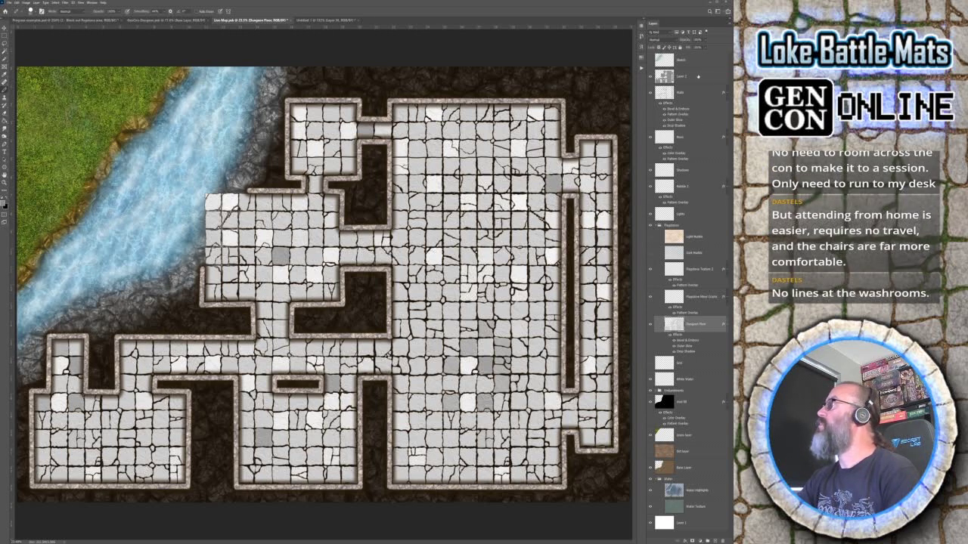
{"action": "left_click", "coordinate": [698, 76]}
{"action": "key", "text": "alt+BackSpace"}
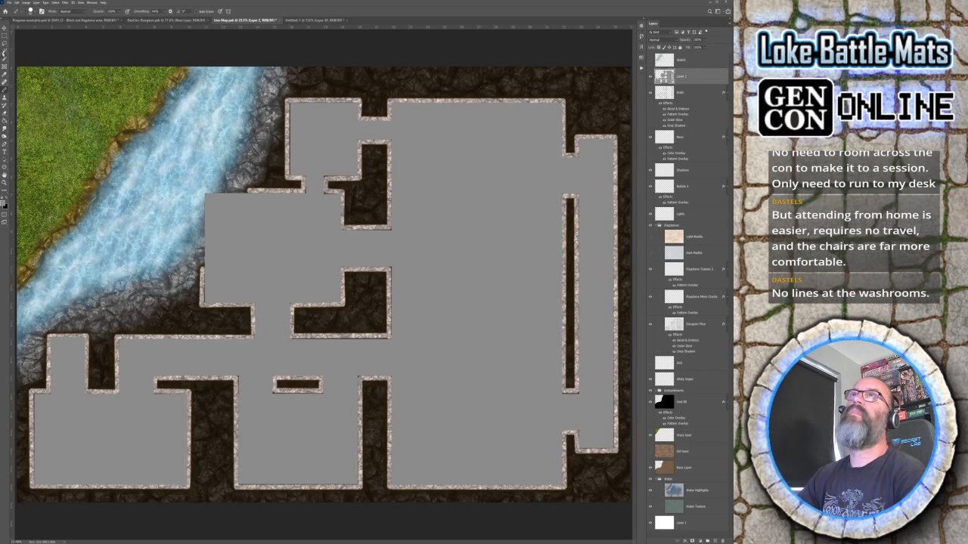
{"action": "key", "text": "w"}
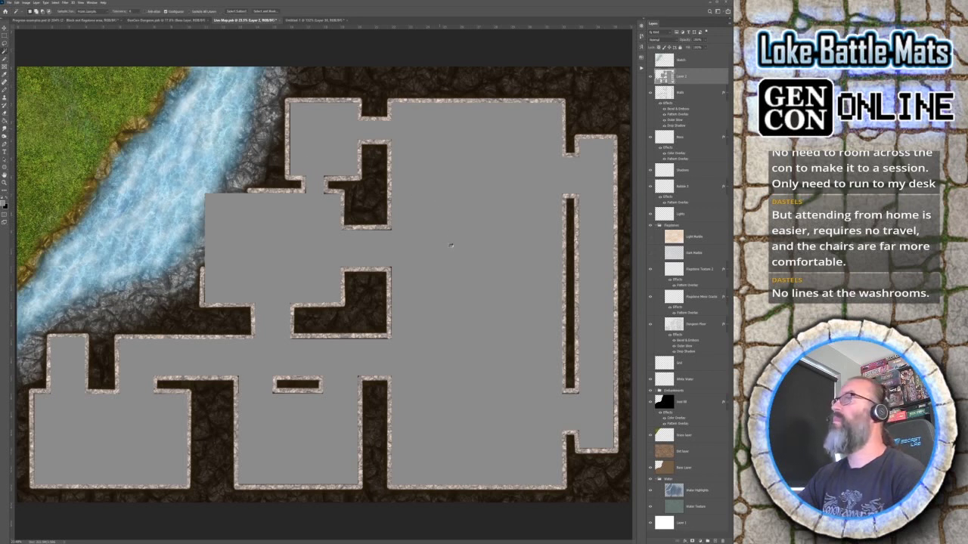
{"action": "left_click", "coordinate": [589, 154]}
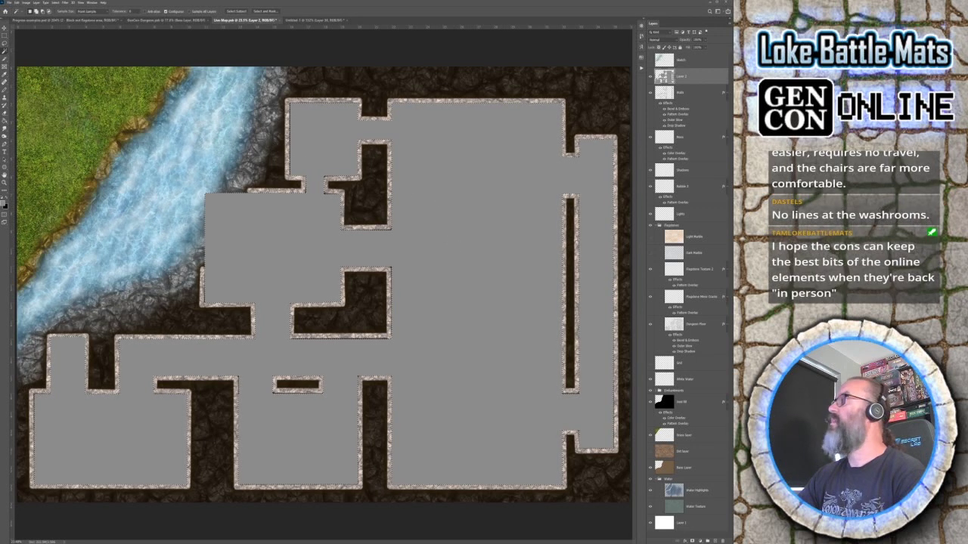
{"action": "key", "text": "Delete"}
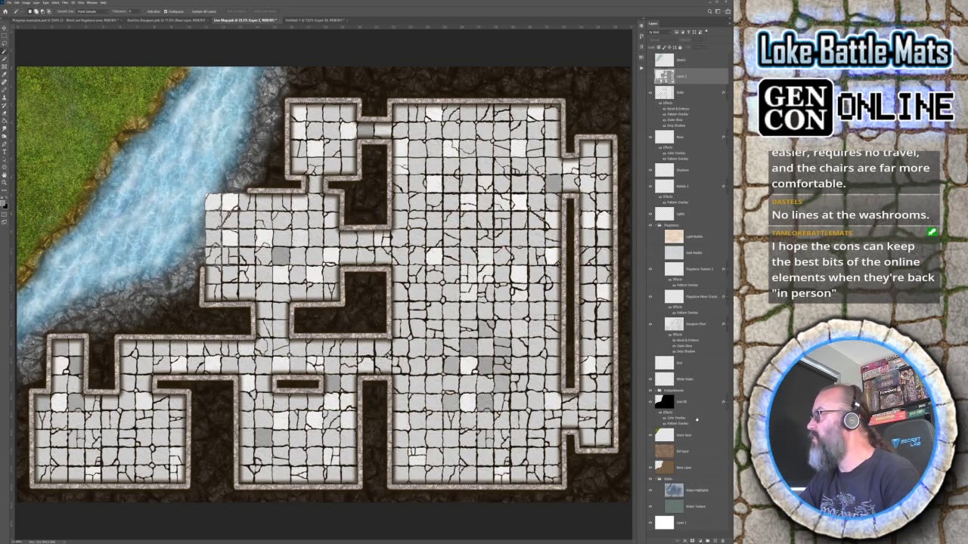
{"action": "left_click", "coordinate": [694, 407]}
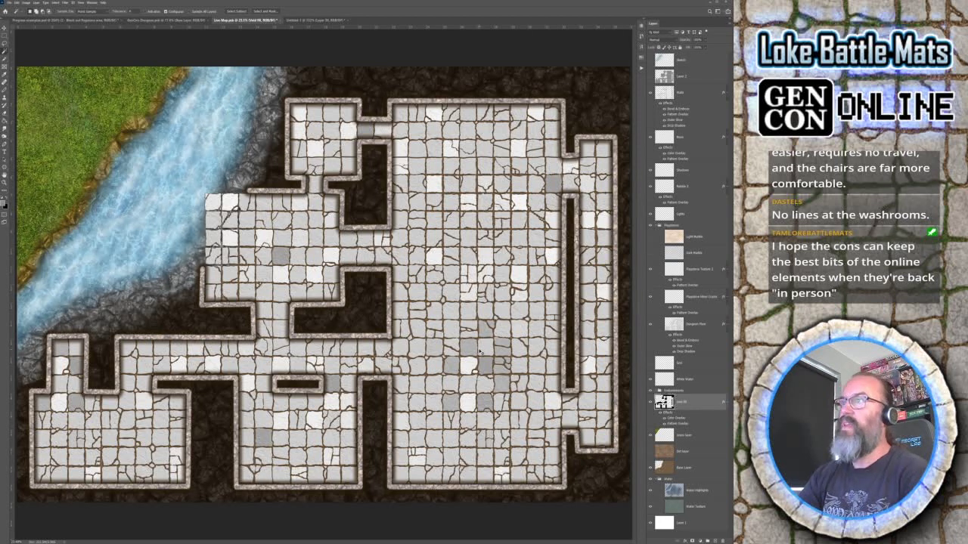
{"action": "scroll", "coordinate": [480, 352], "scroll_direction": "up", "scroll_amount": 4}
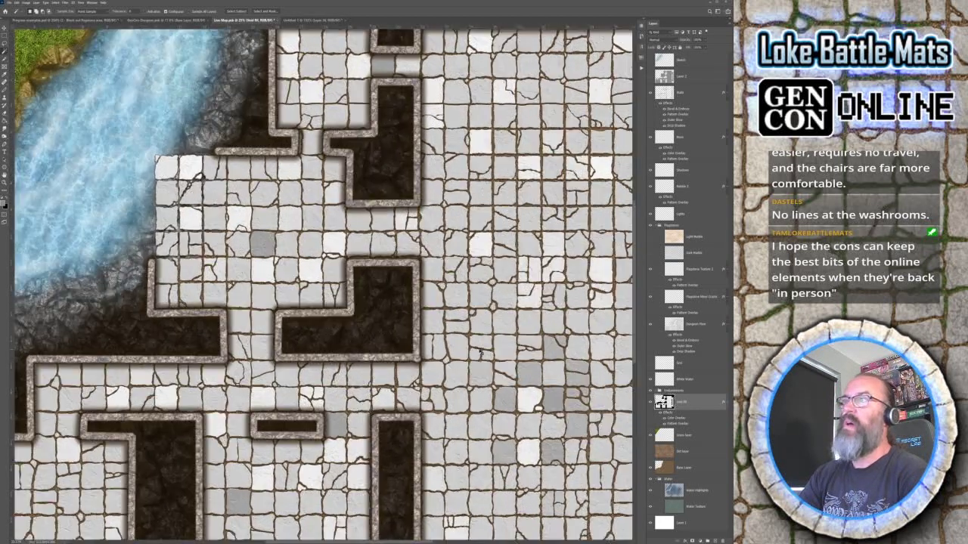
{"action": "scroll", "coordinate": [479, 352], "scroll_direction": "up", "scroll_amount": 2}
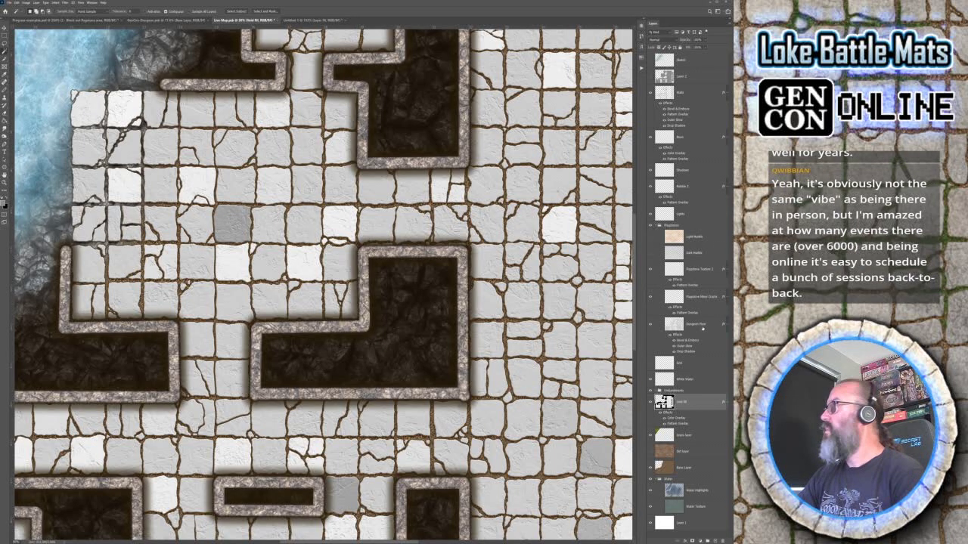
Step: Select the flagstones of the Dungeon Floor layer and fill them on the Flagstone Texture 2 layer to apply its pattern overlay
{"action": "left_click", "coordinate": [695, 326]}
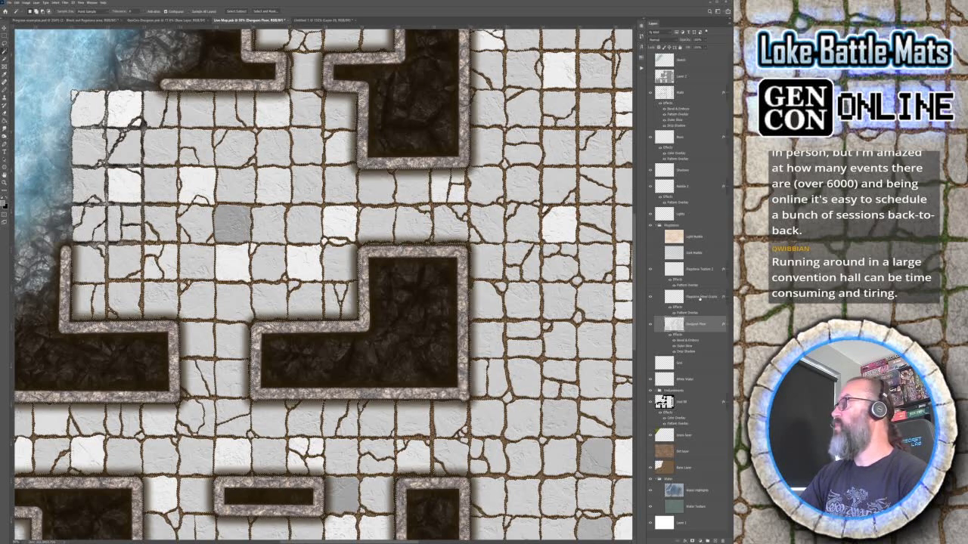
{"action": "left_click", "coordinate": [698, 270]}
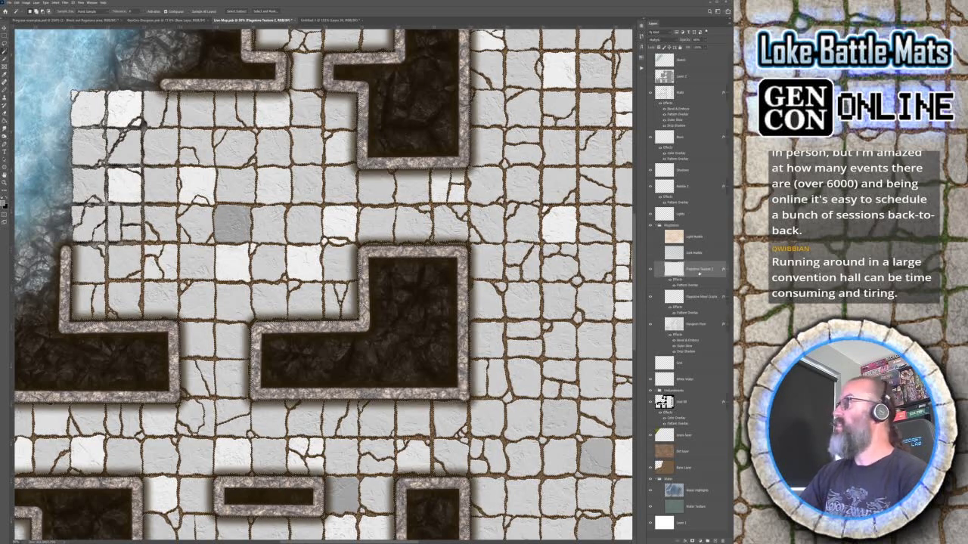
{"action": "key", "text": "g"}
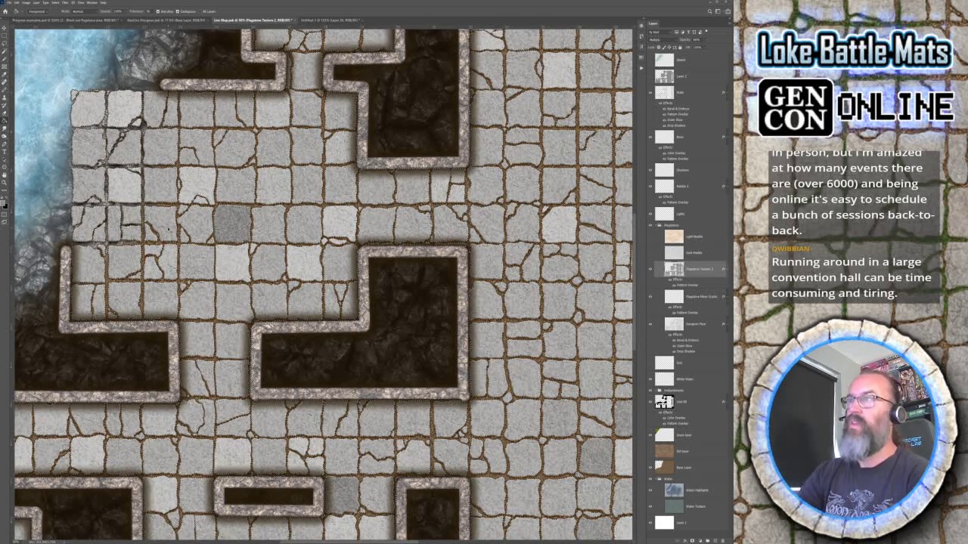
{"action": "key", "text": "ctrl+minus"}
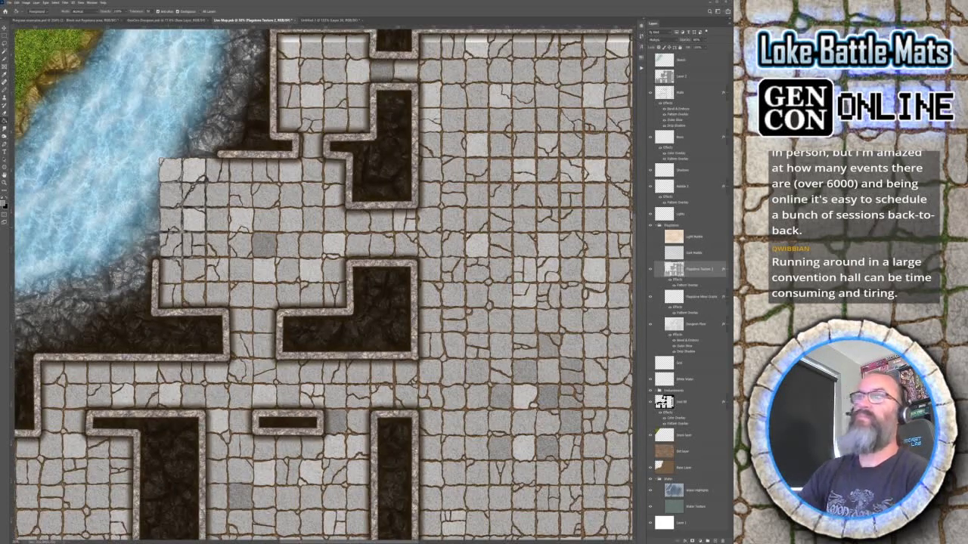
{"action": "key", "text": "ctrl+minus"}
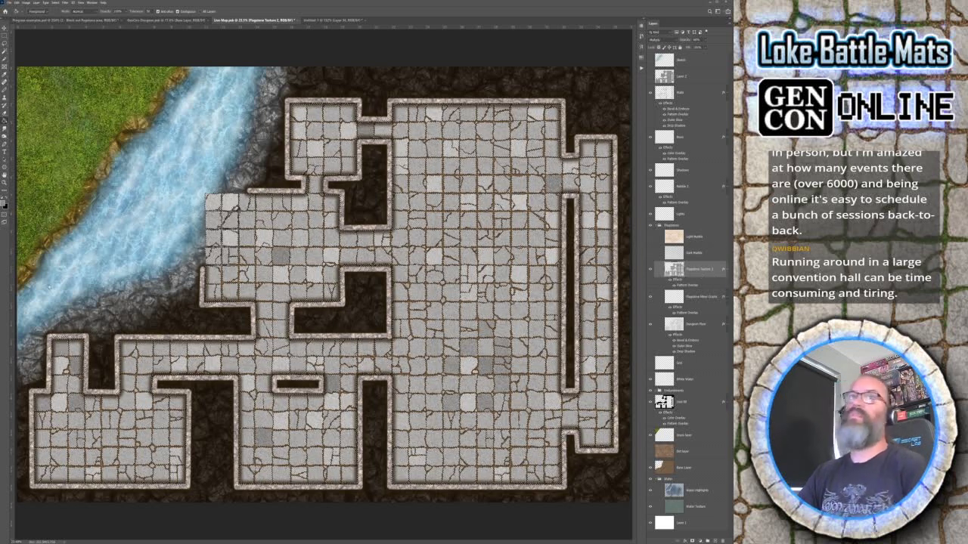
{"action": "key", "text": "h"}
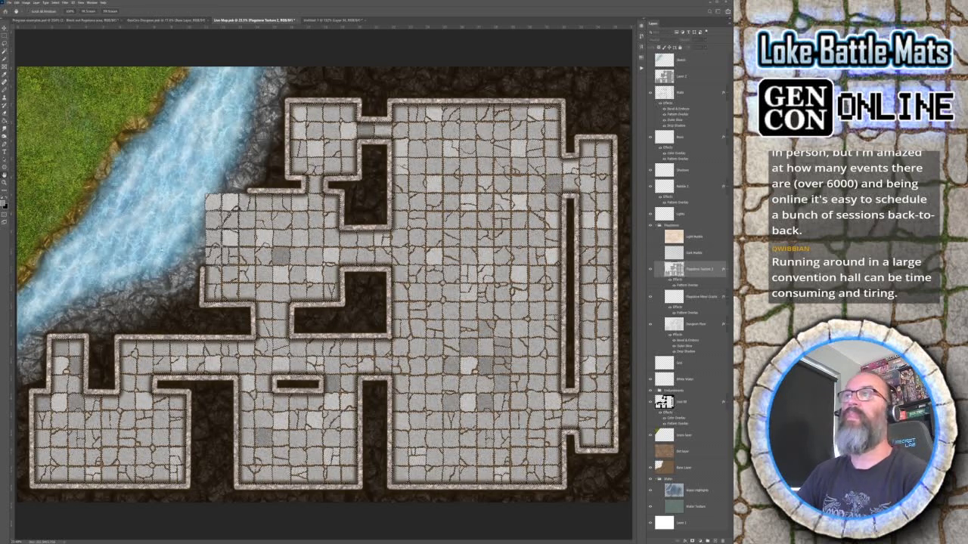